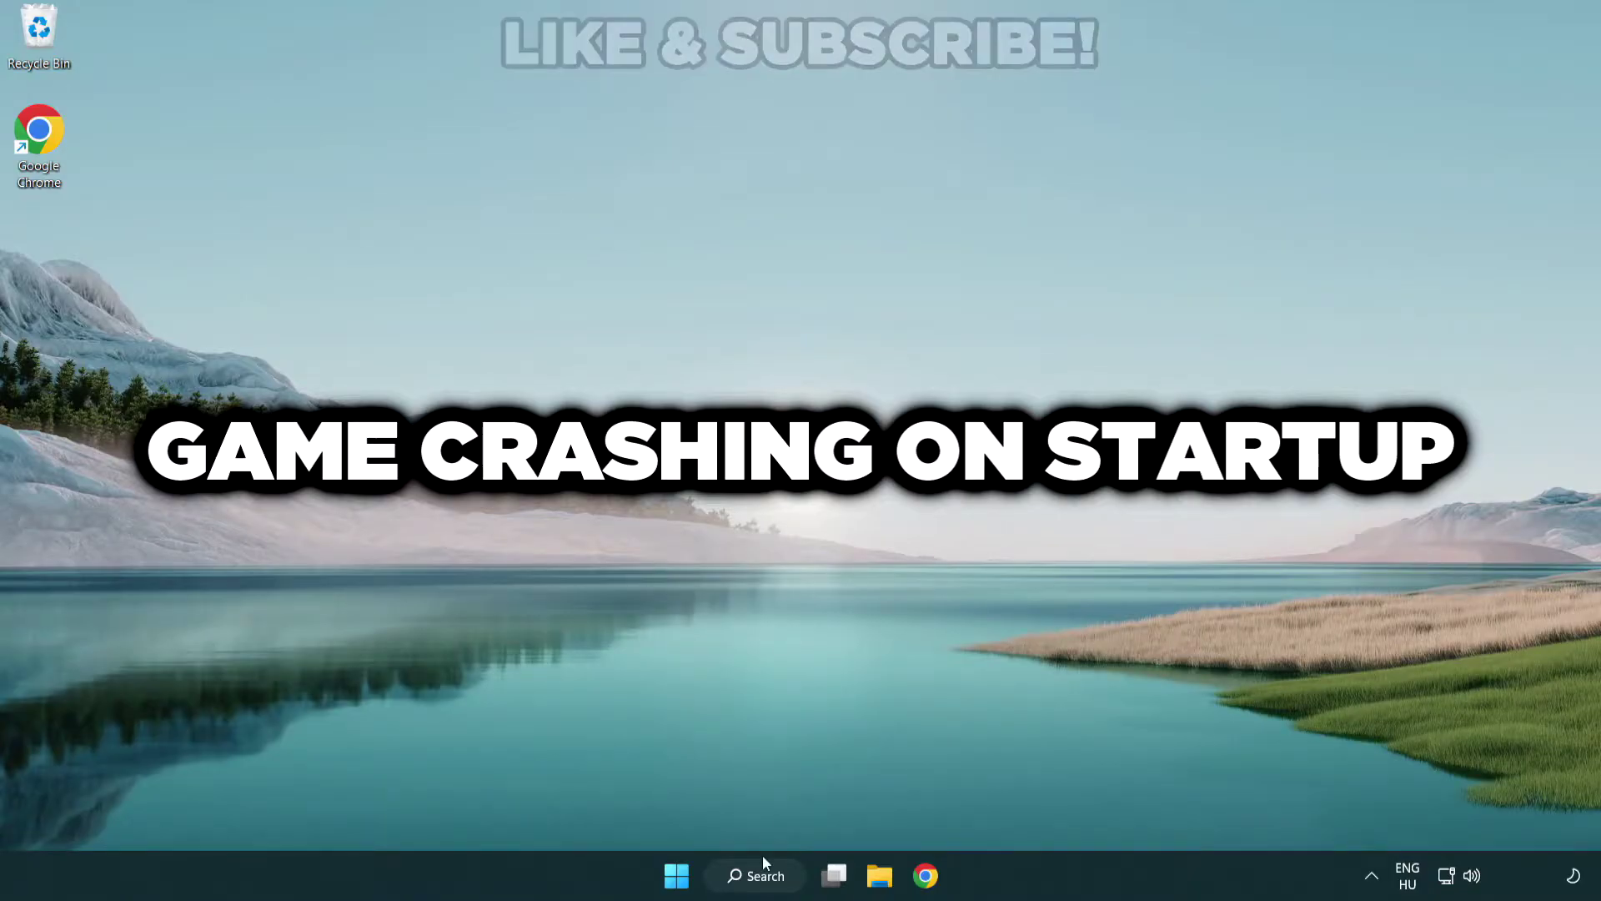
Step: Search Windows for 'device manager' and launch the Device Manager best match
left_click(772, 886)
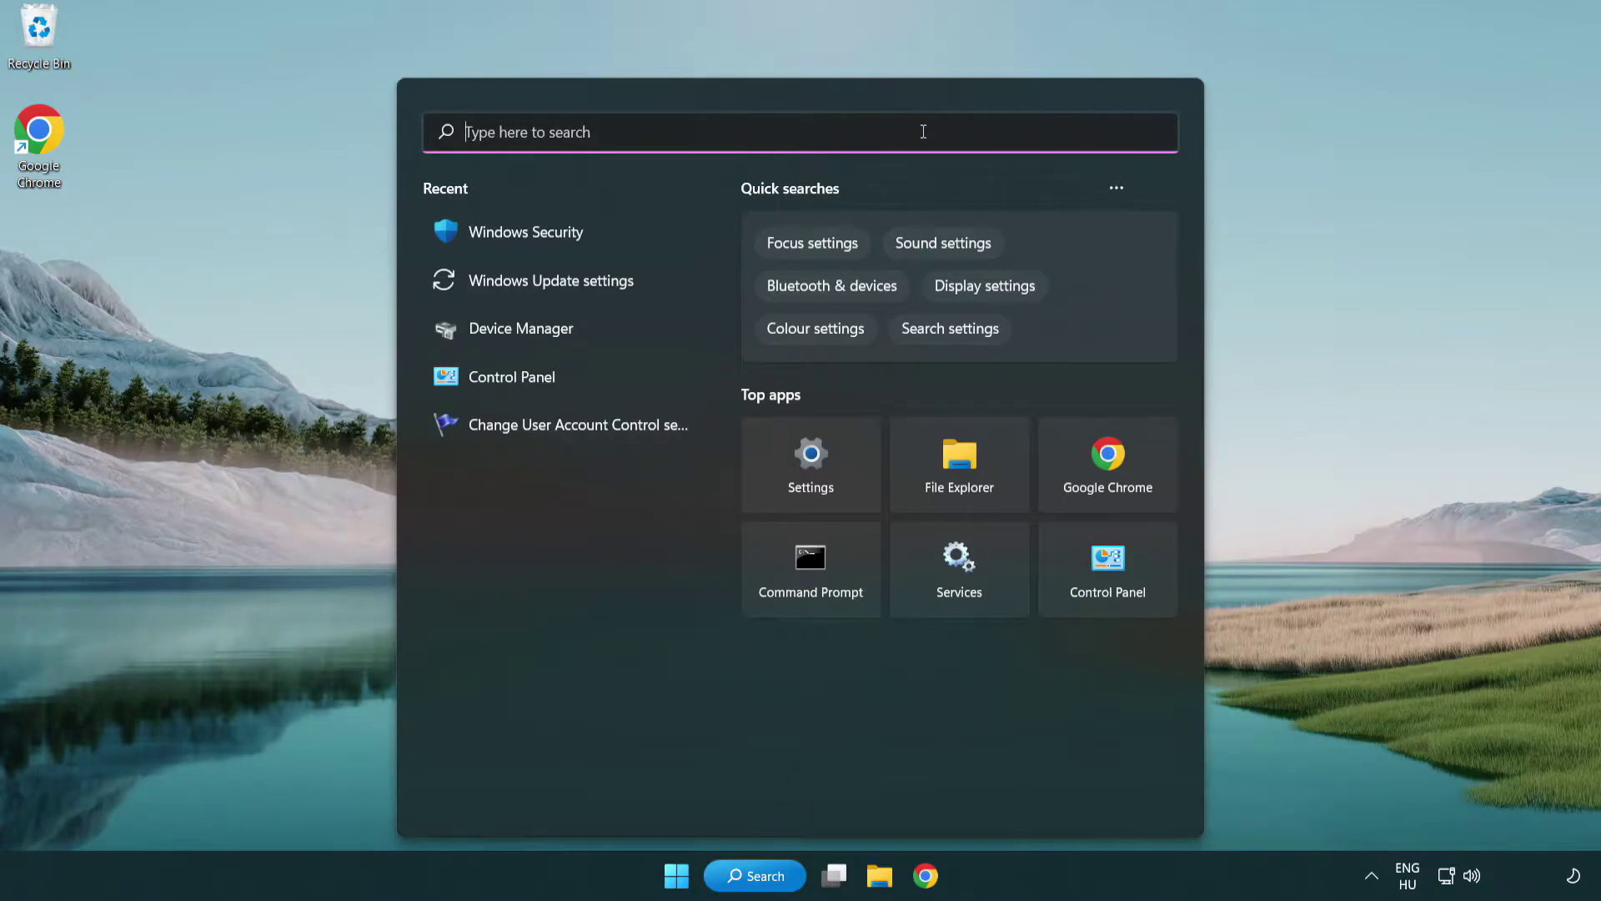
type("device m")
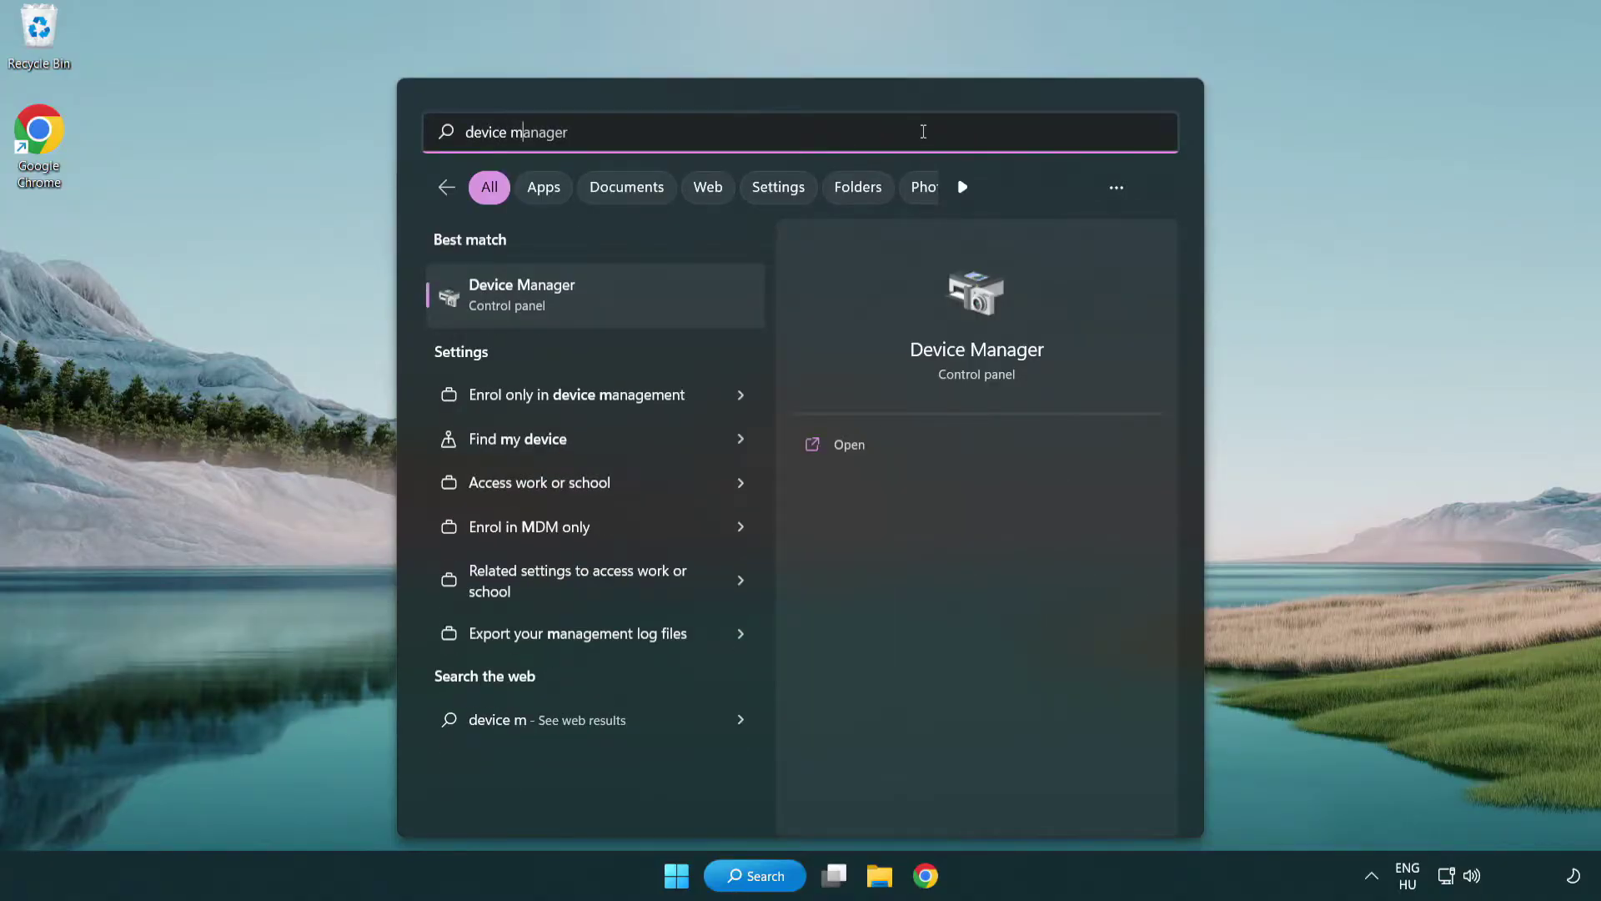
type("anager")
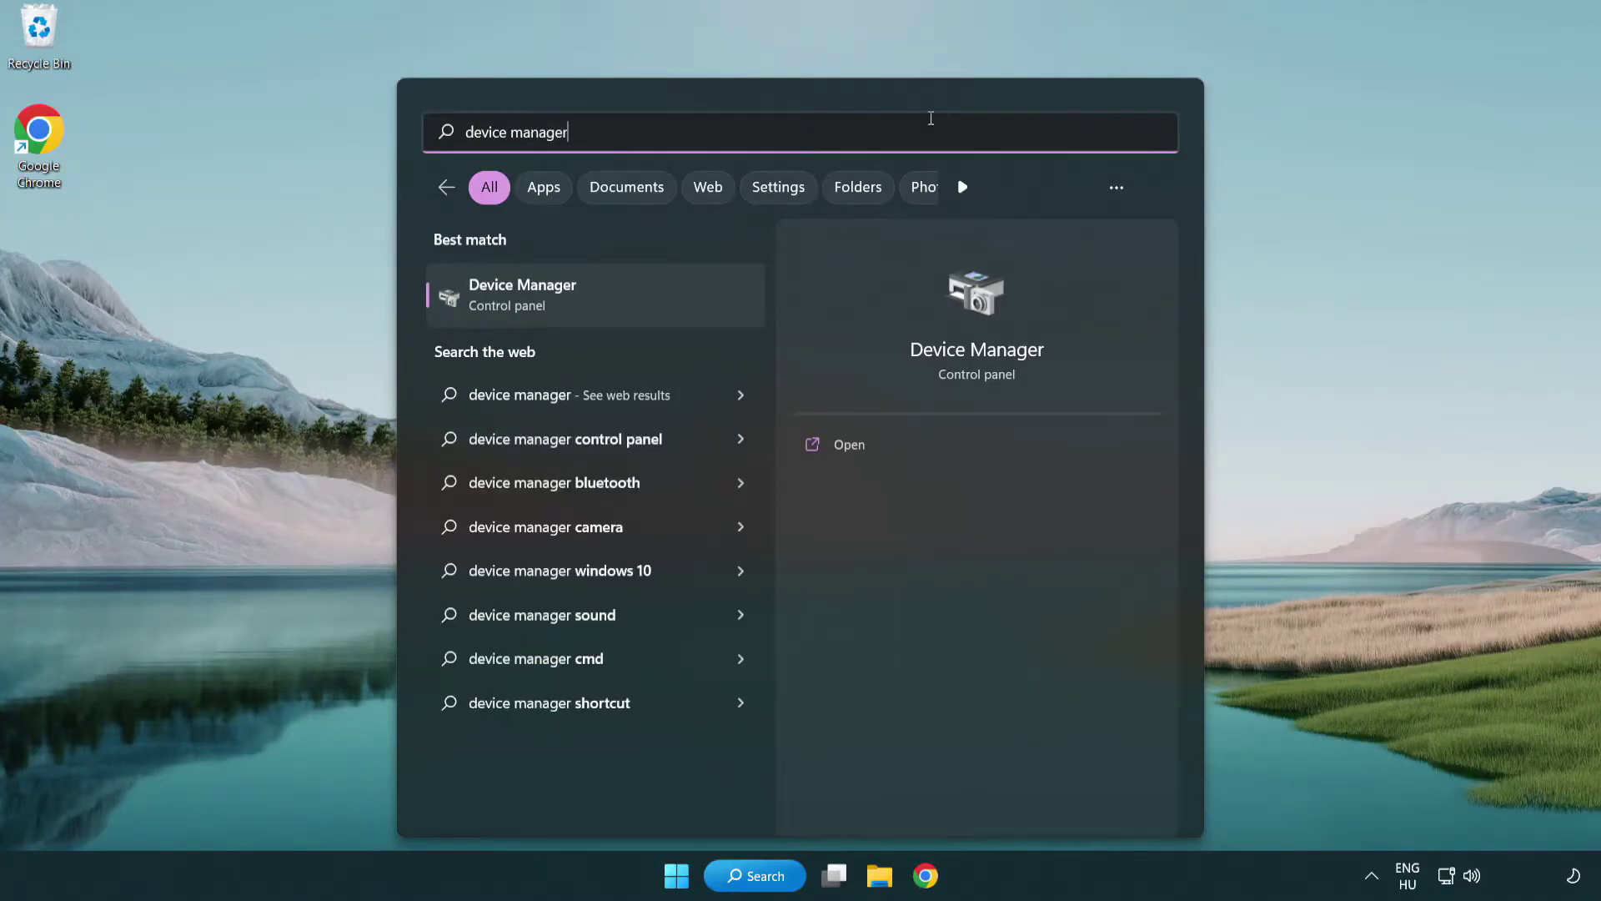
left_click(639, 301)
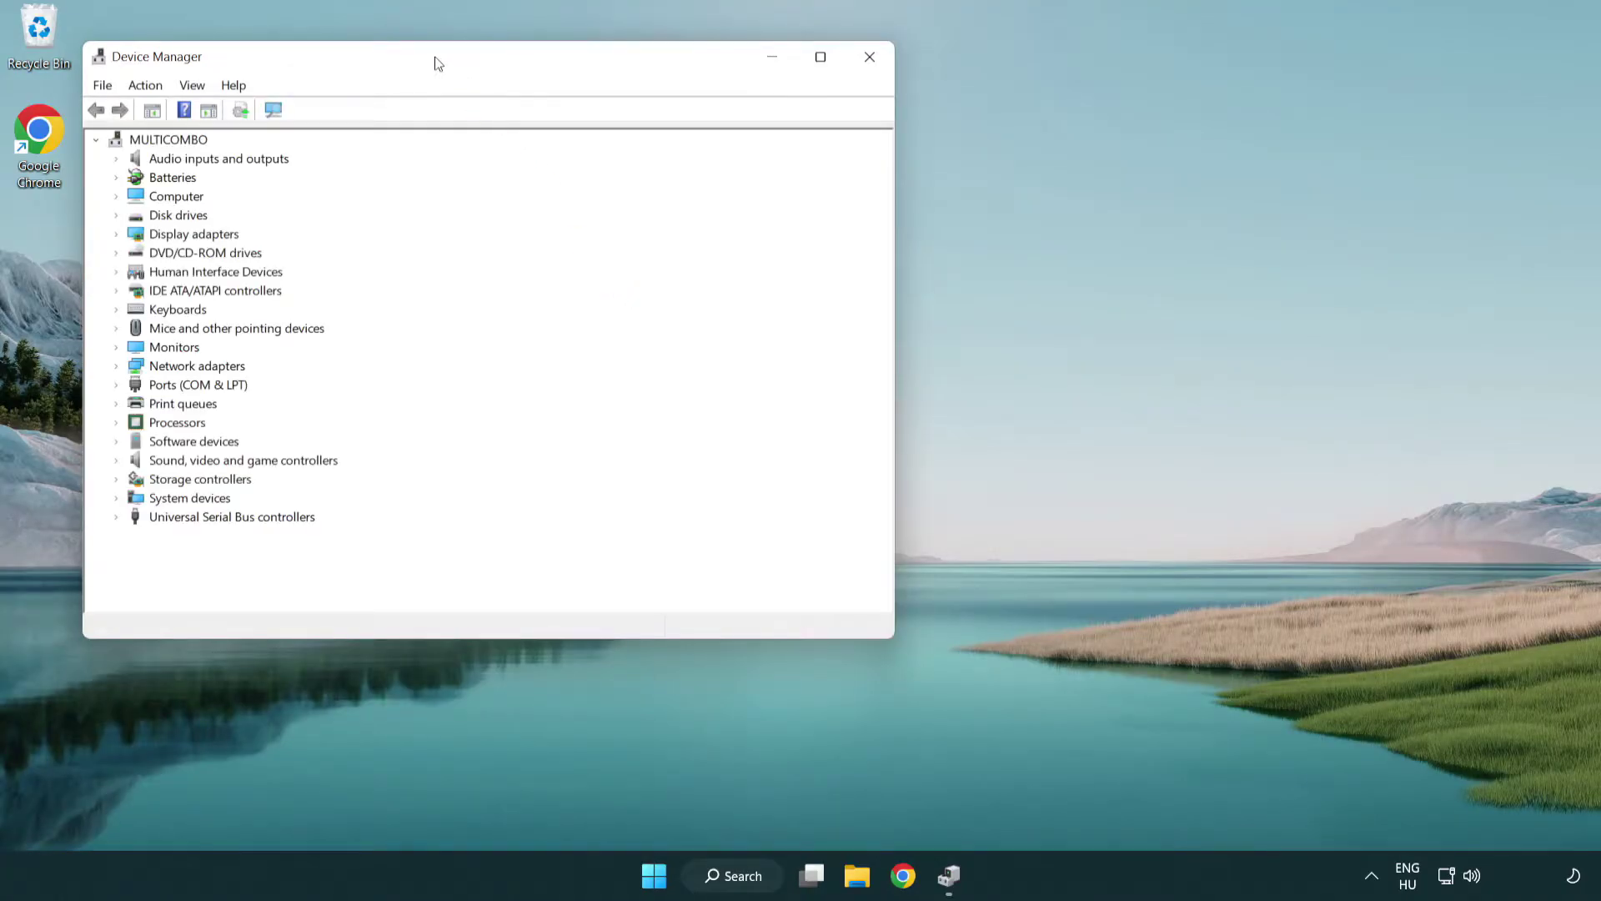
Step: Center Device Manager, expand Display adapters and bring up the VMware SVGA 3D context menu
left_click_drag(438, 63, 704, 161)
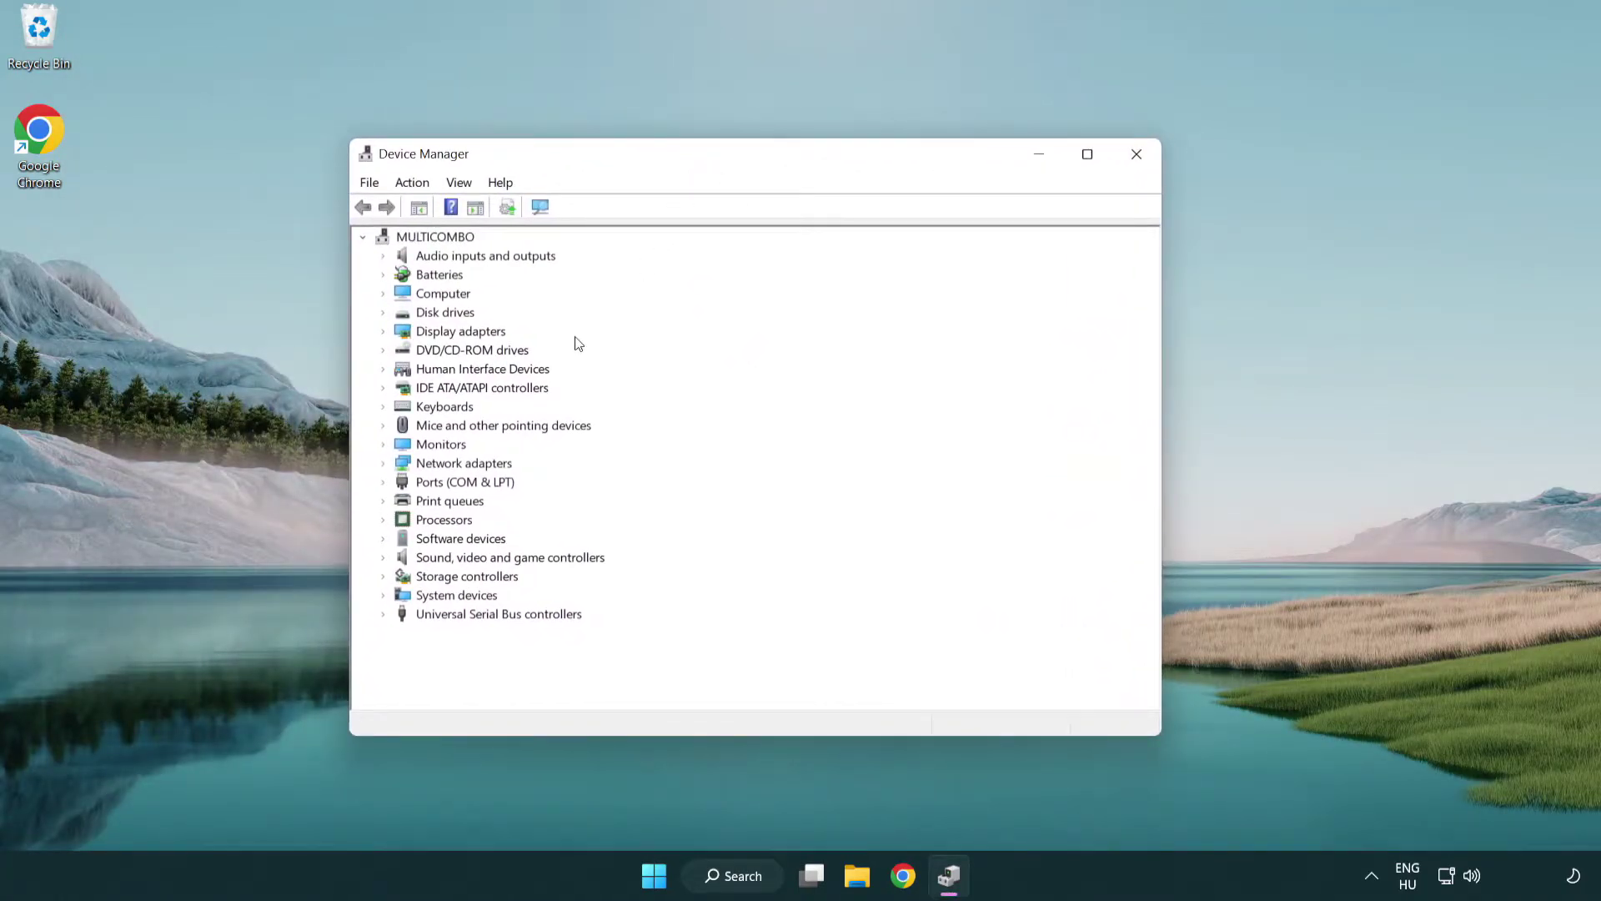
left_click(446, 335)
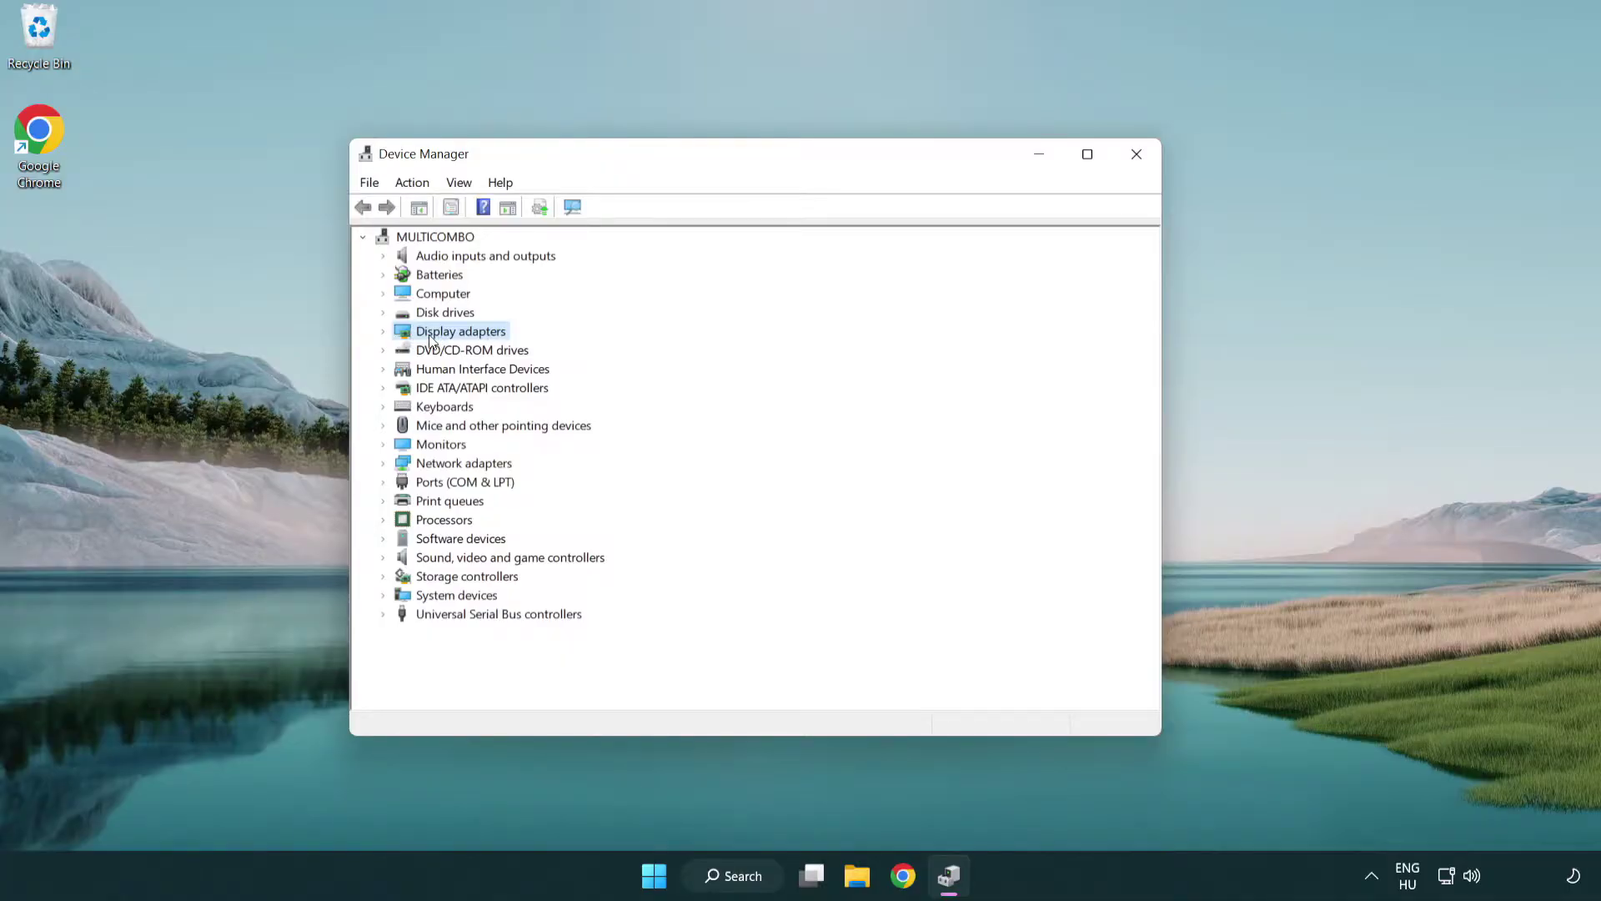
left_click(384, 332)
left_click(501, 351)
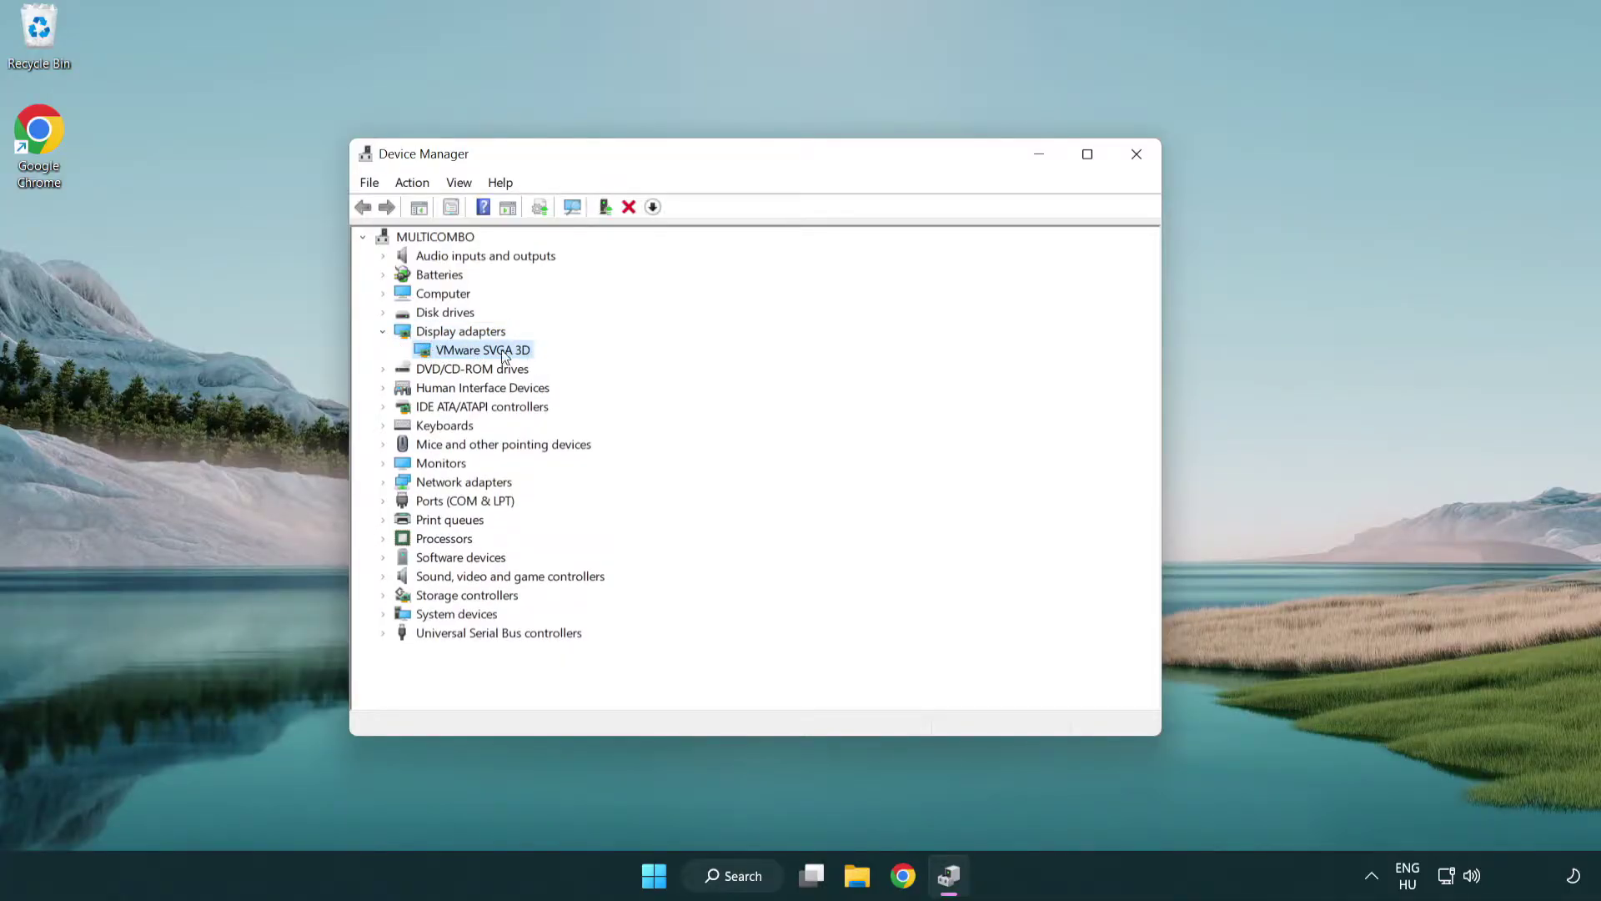
right_click(475, 351)
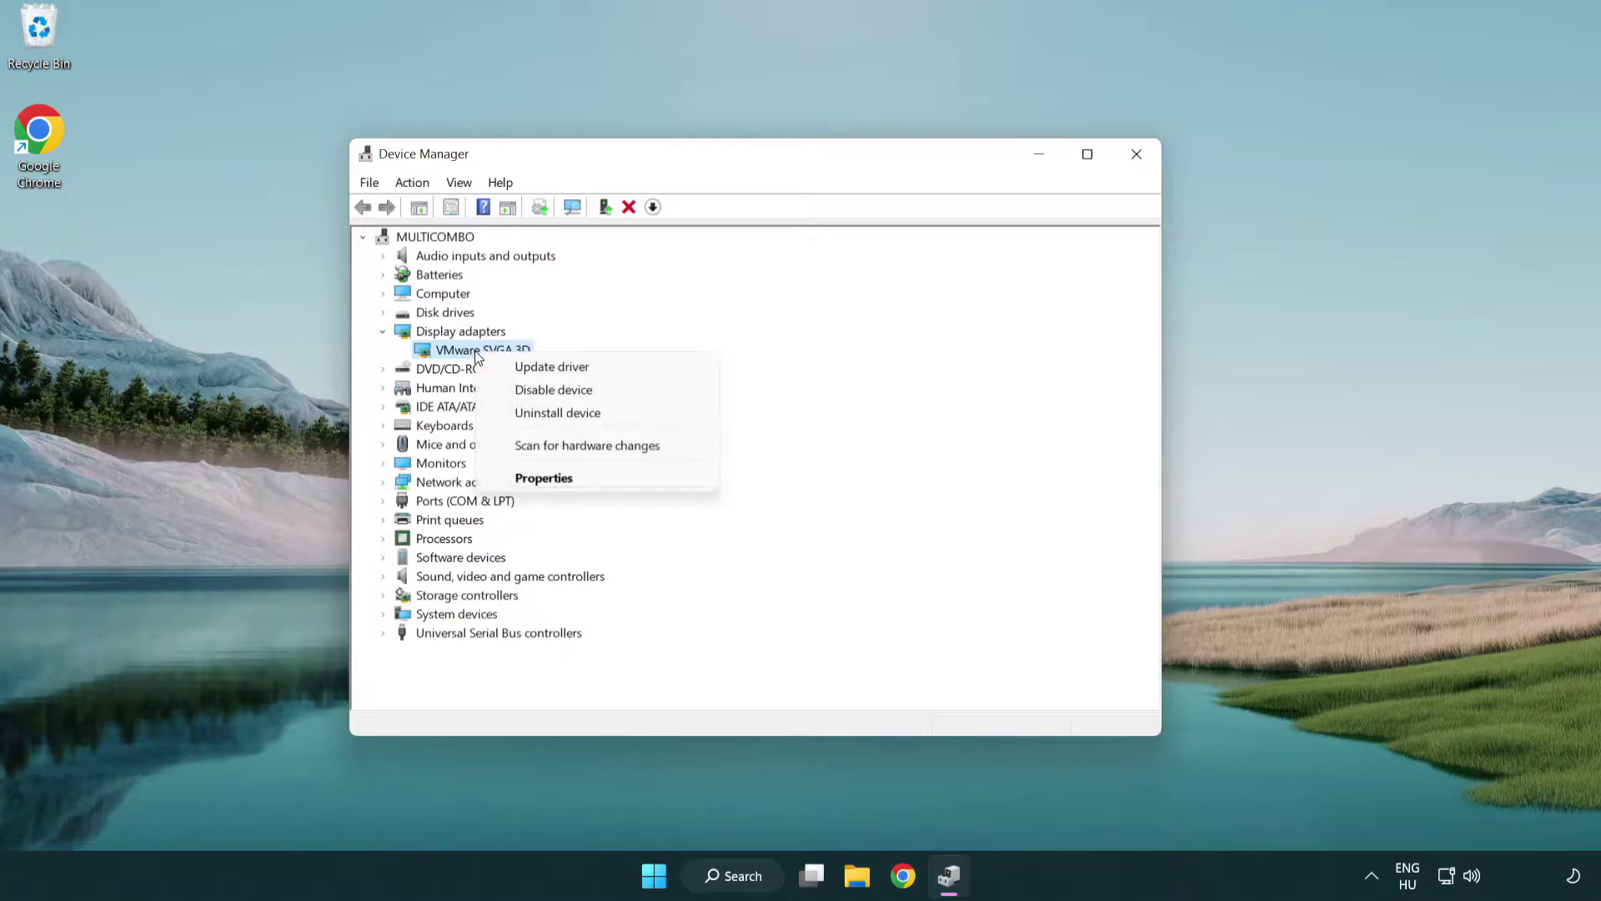
Step: Auto-search for a VMware SVGA 3D driver update, then close the result and Device Manager
left_click(632, 369)
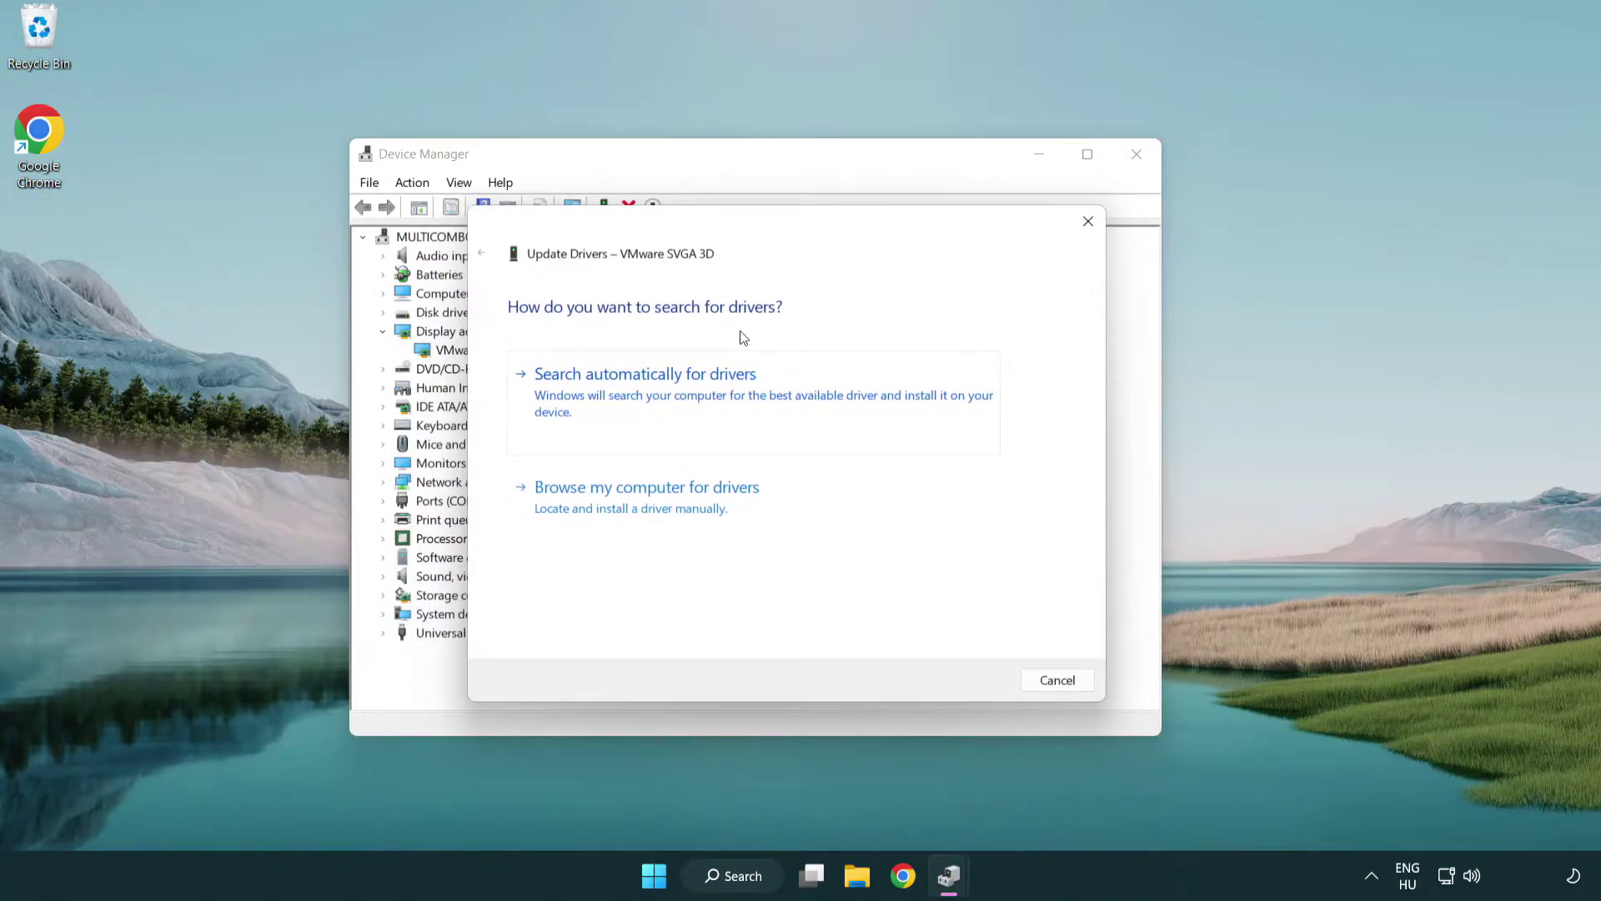
left_click(705, 394)
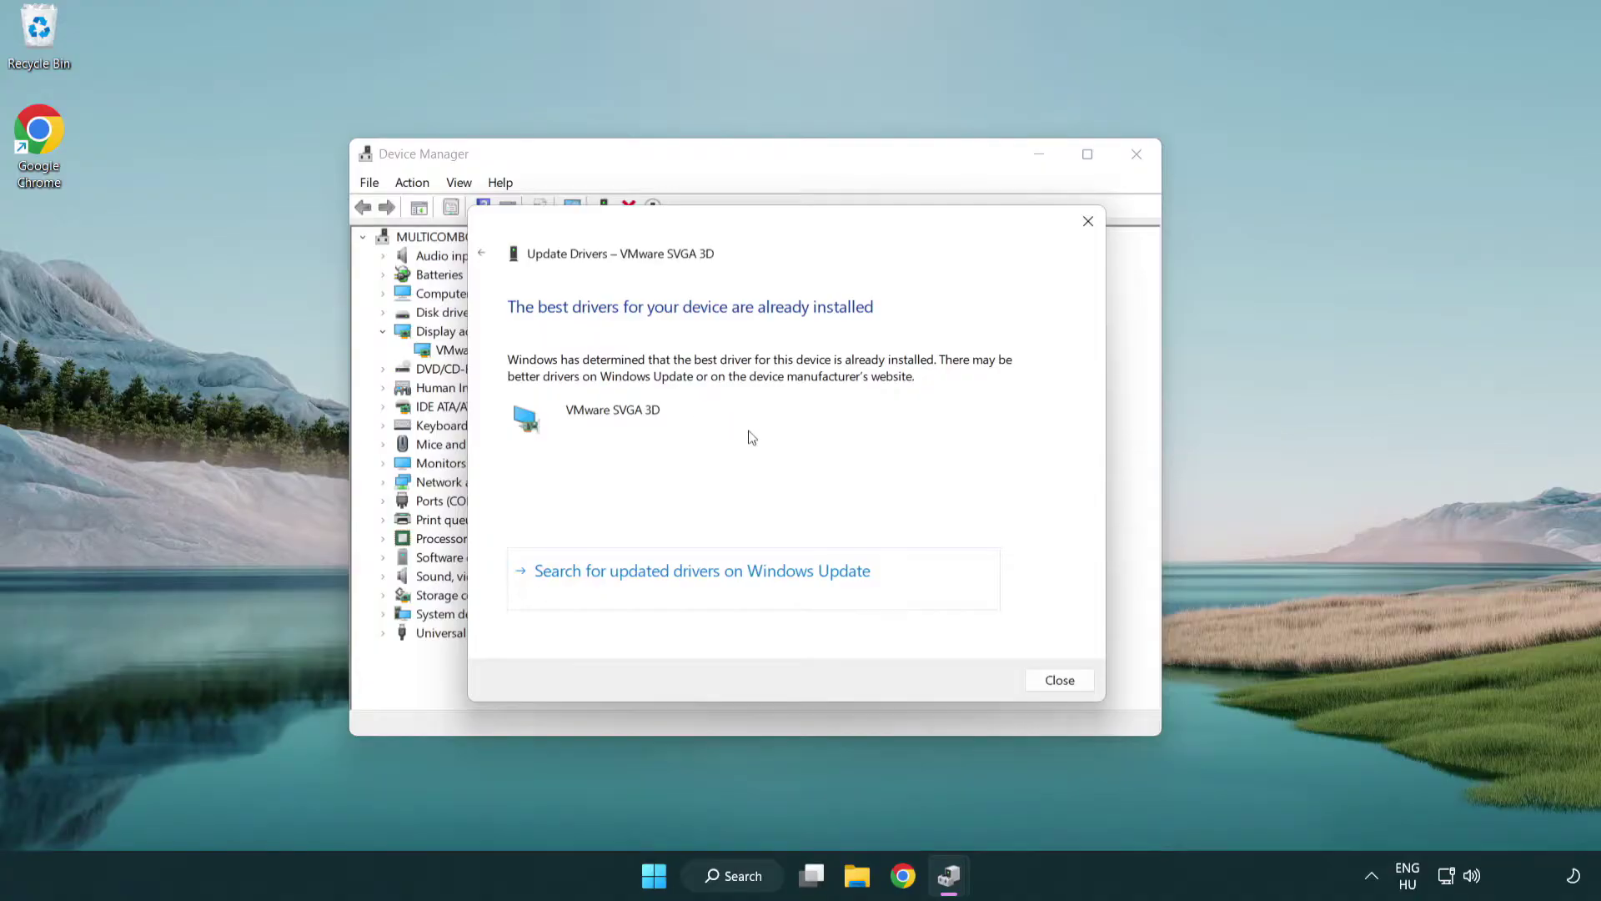
left_click(1060, 682)
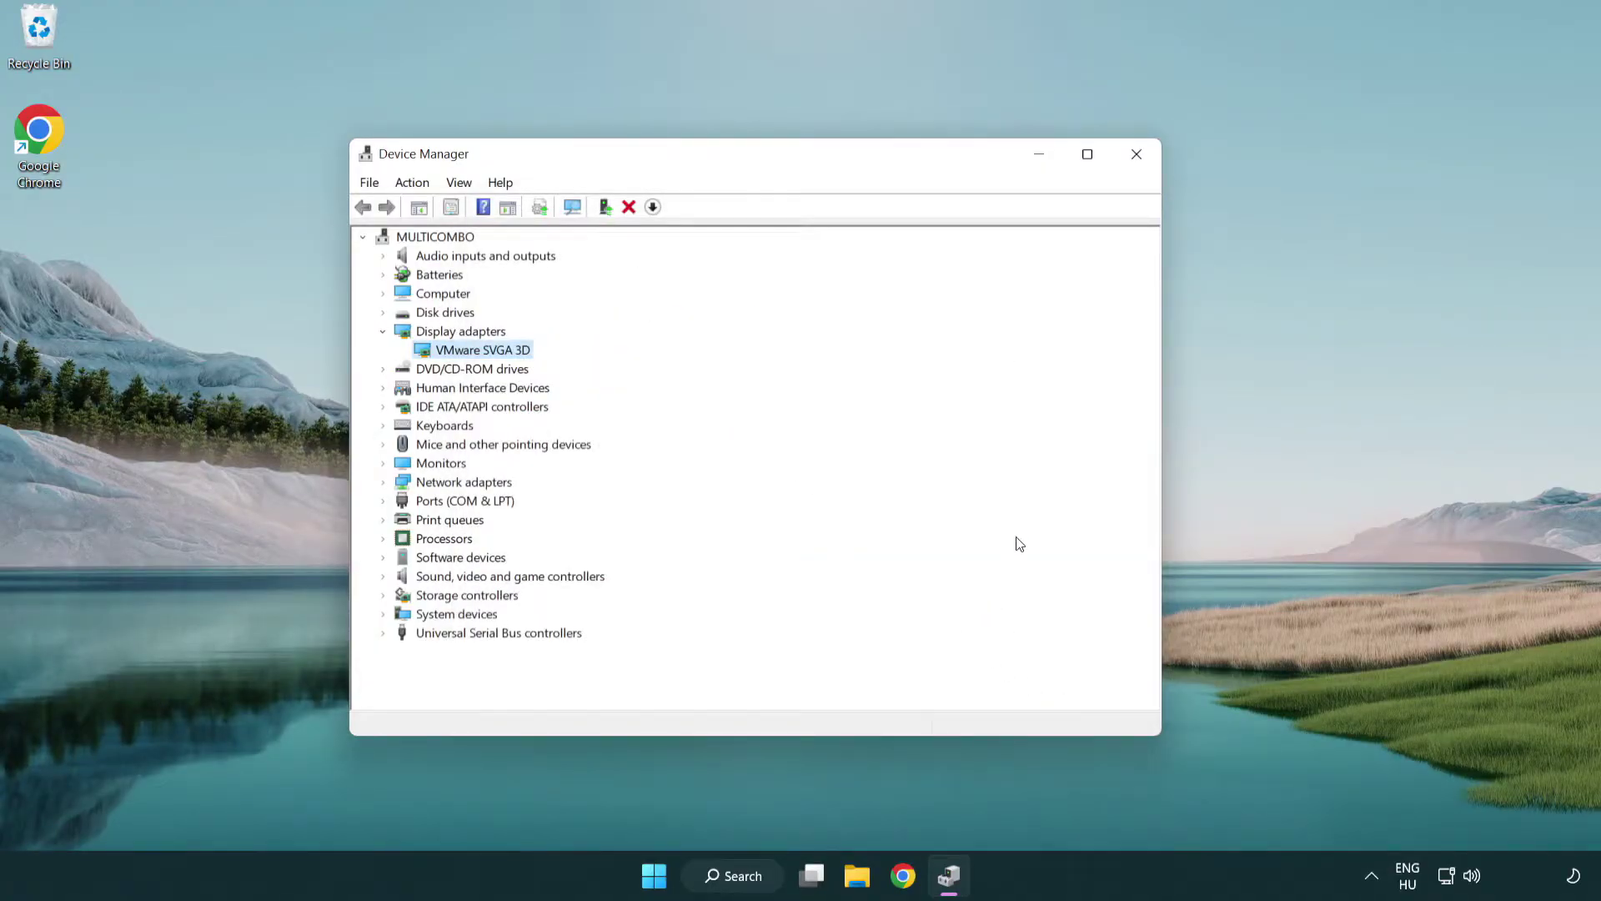
left_click(1139, 157)
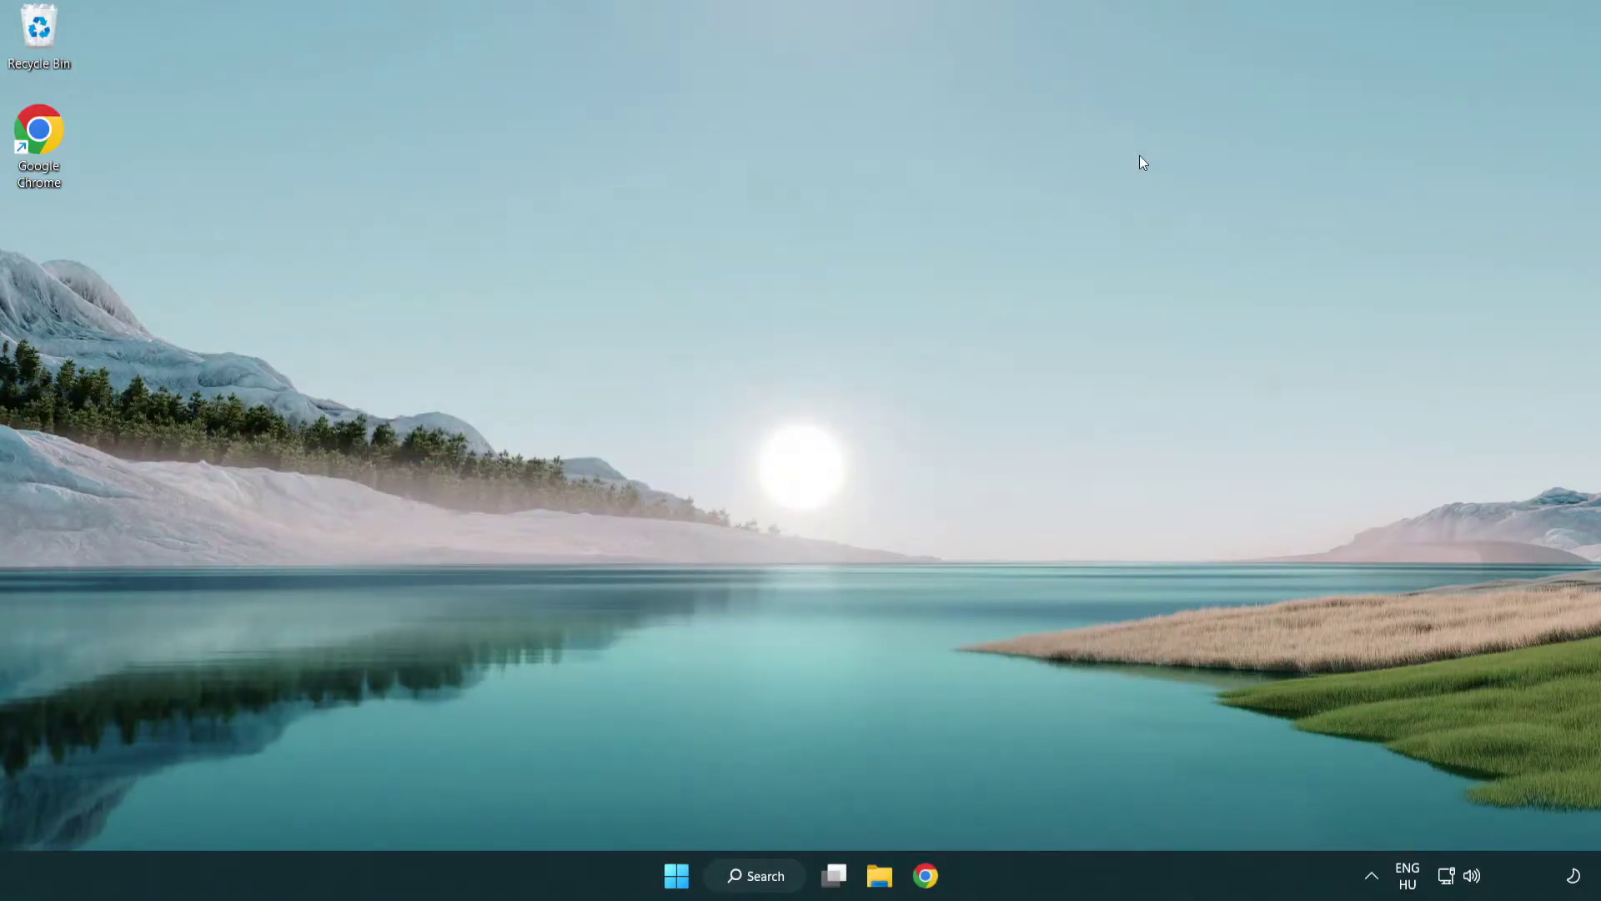
Step: Search 'update', run Check for updates in Windows Update, then close Settings
left_click(772, 879)
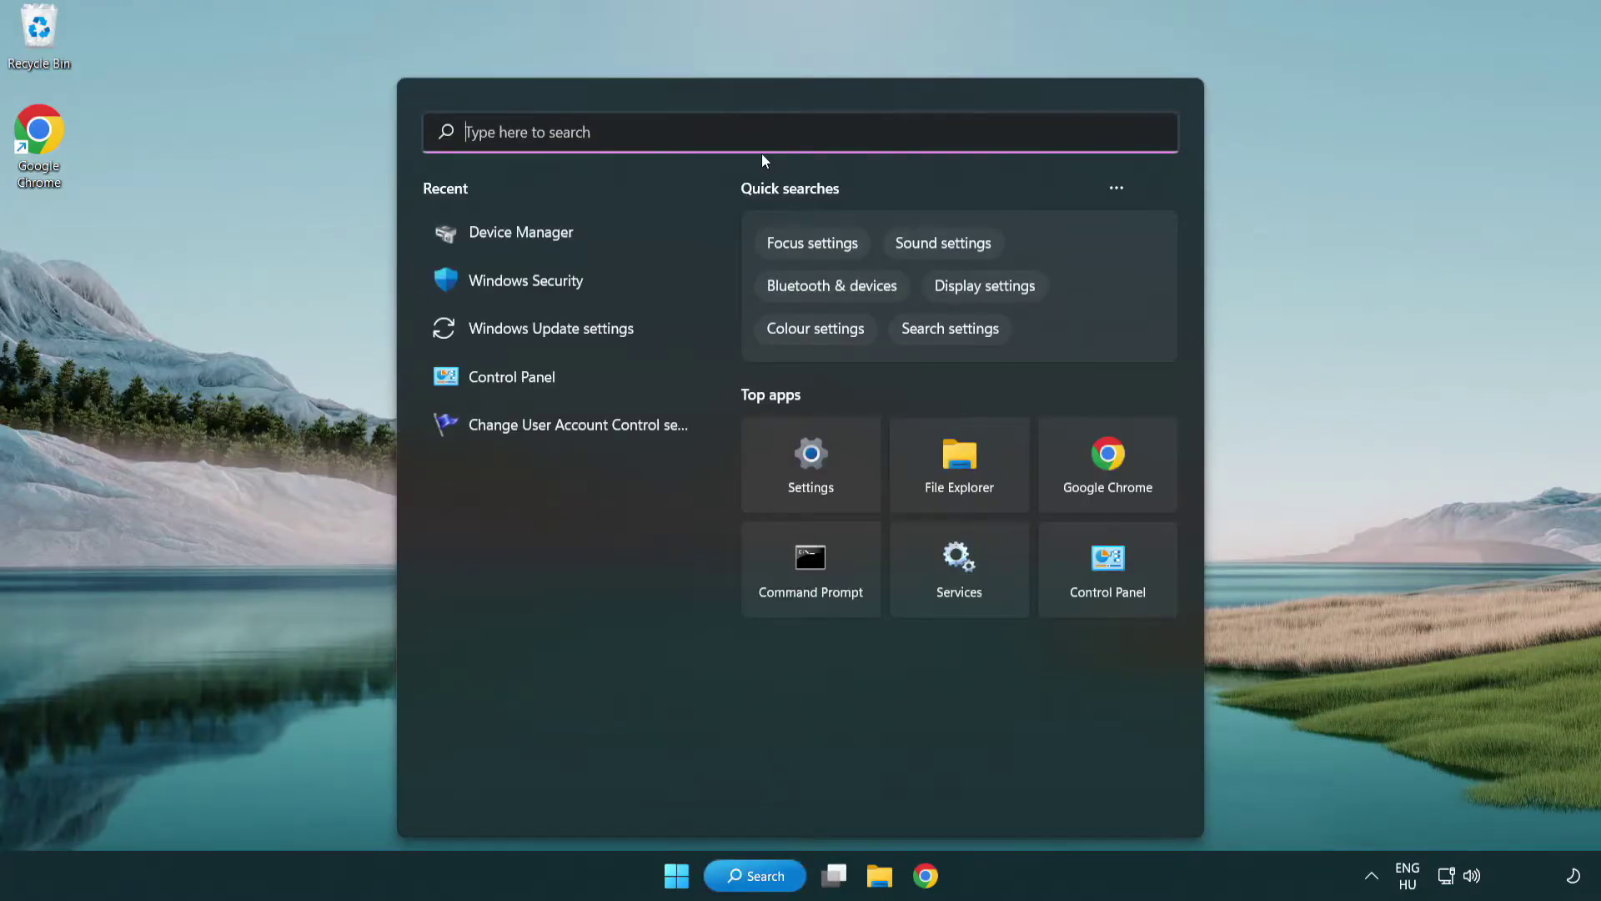
type("update")
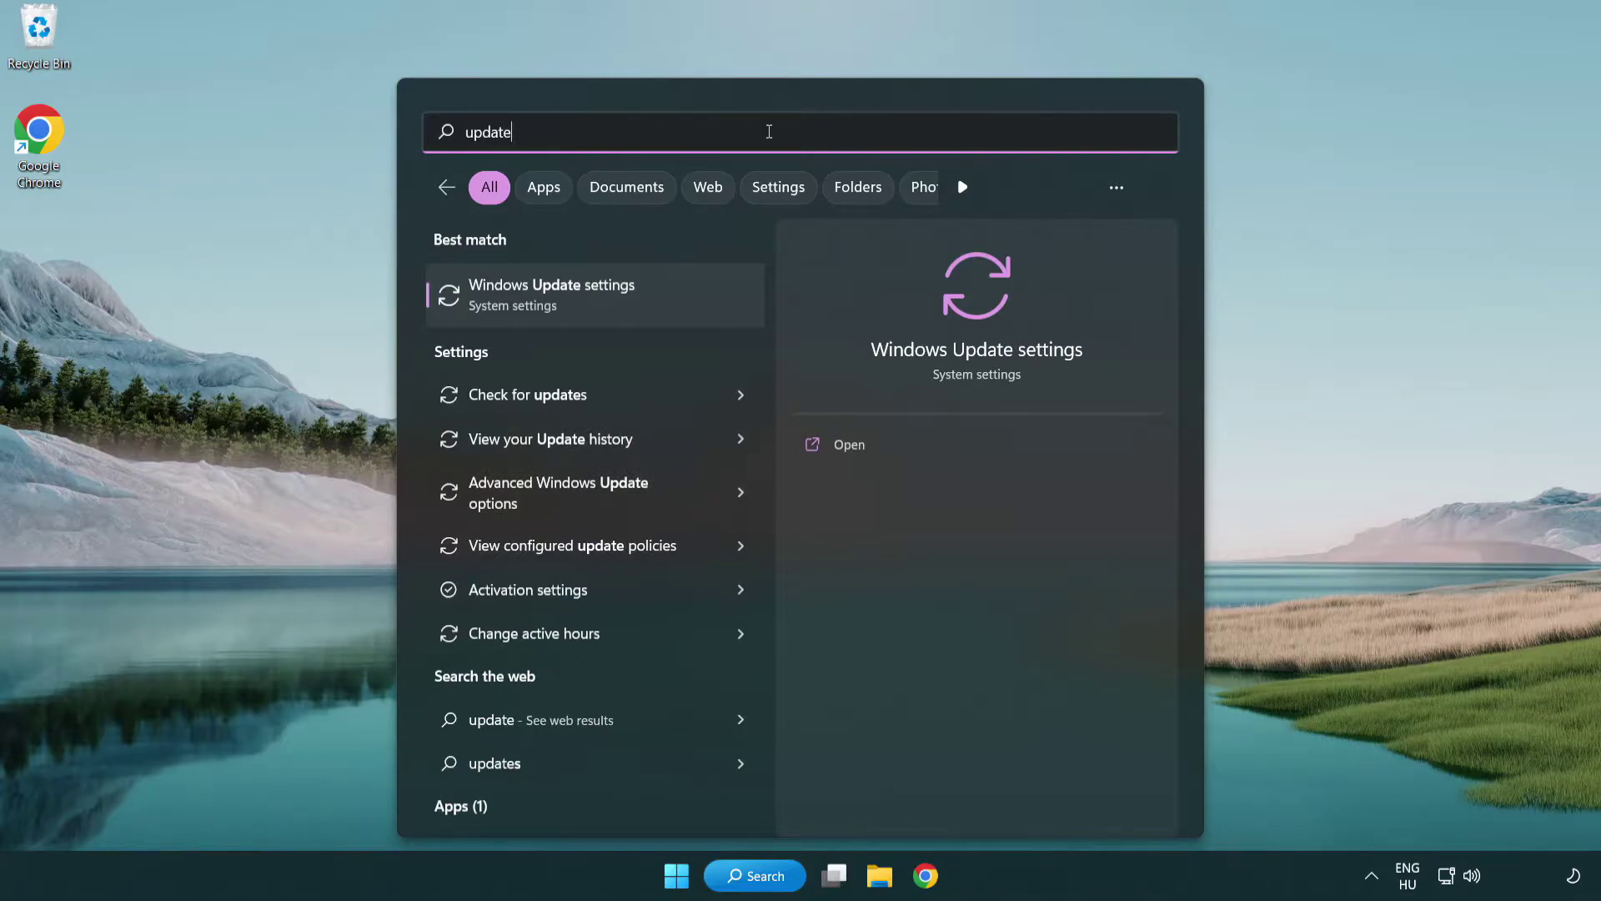
left_click(625, 304)
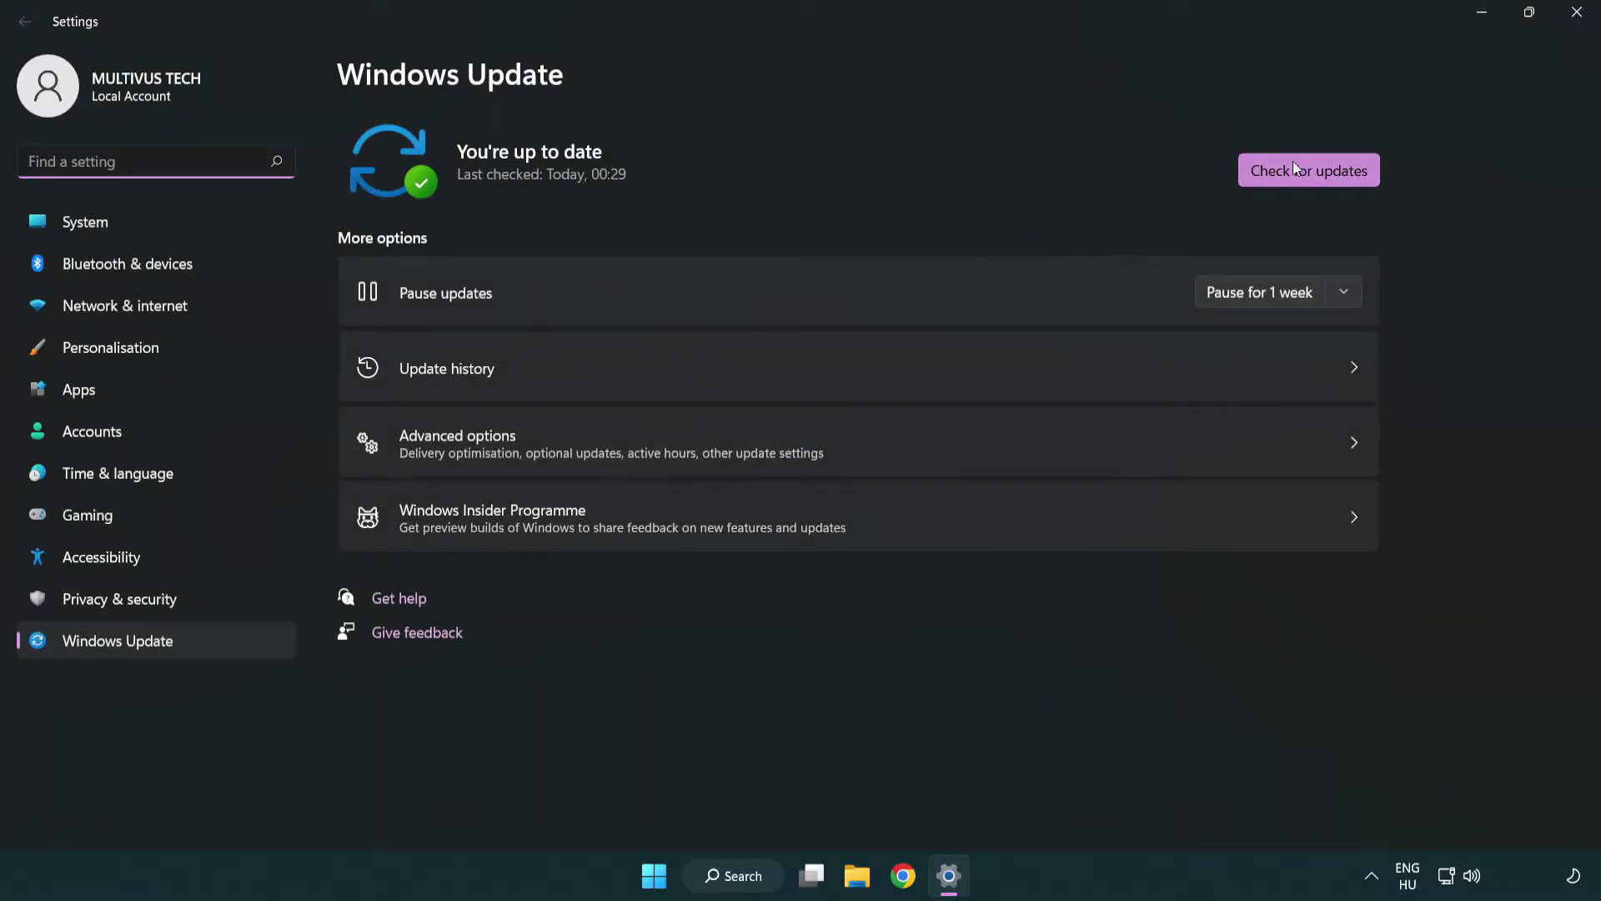
left_click(1338, 178)
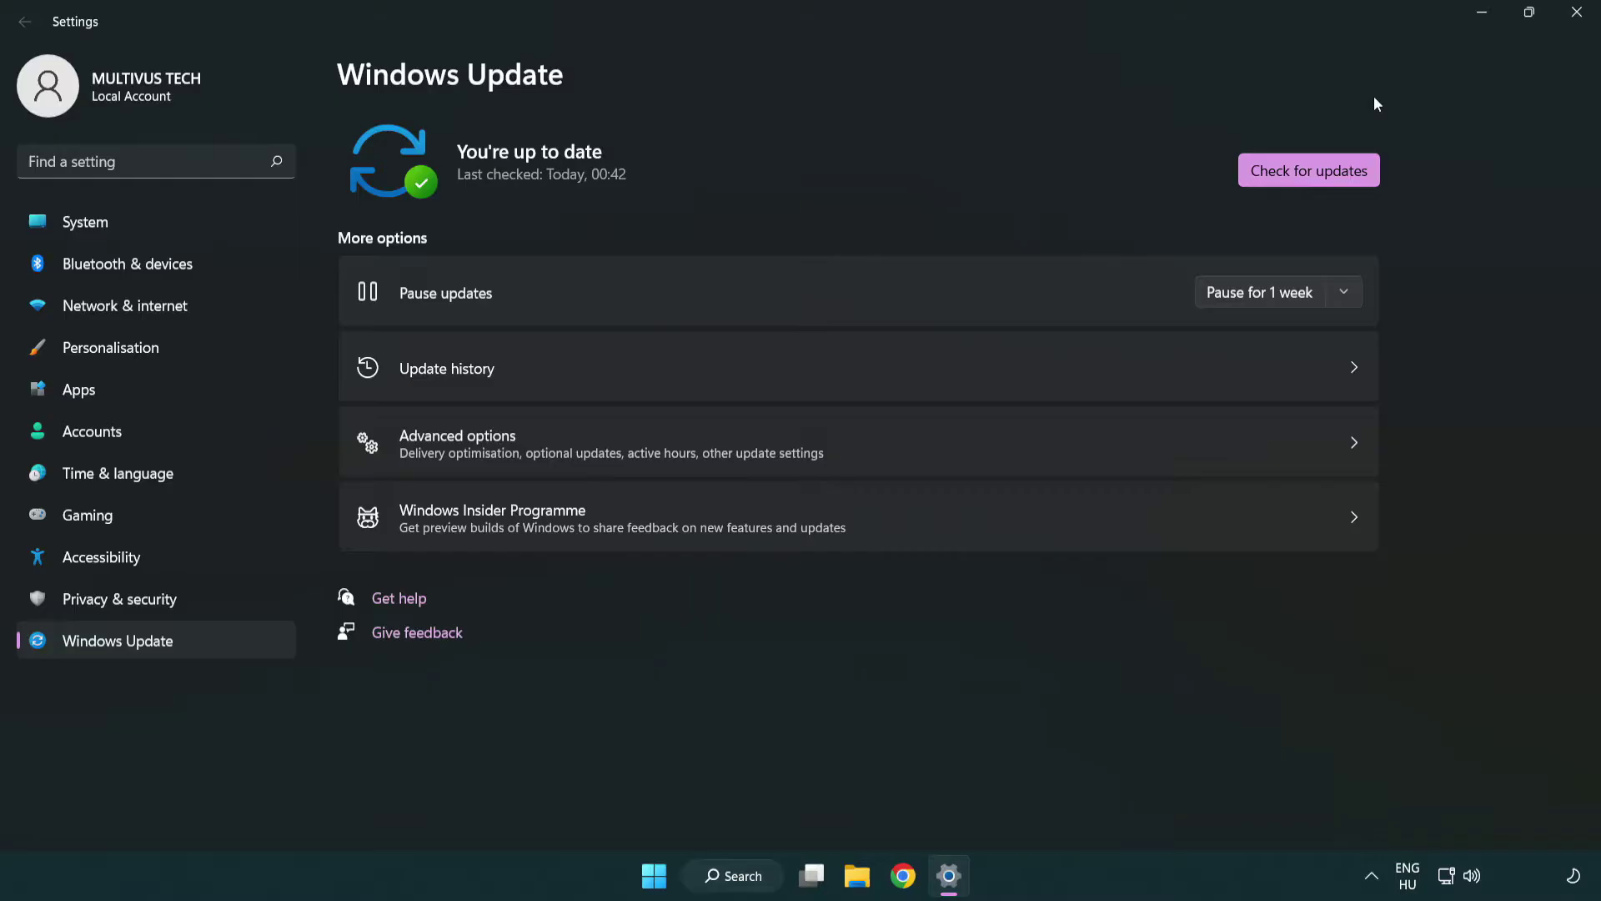
left_click(1569, 25)
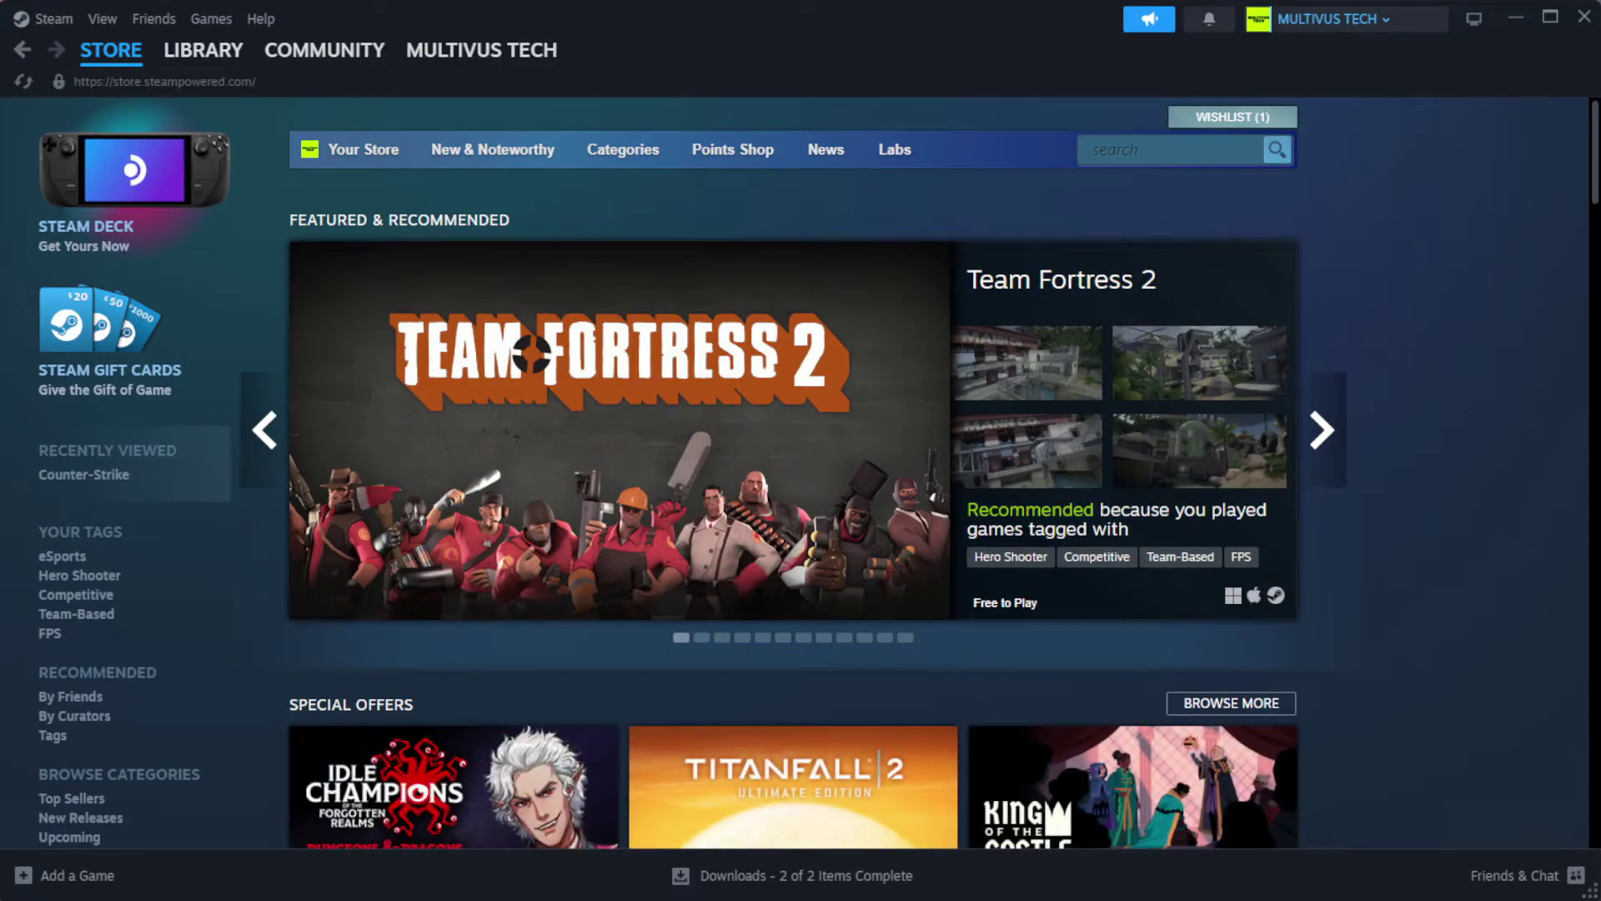
Step: Go to Steam's Library home and open Properties for the favorited not-working game
mouse_move(167, 60)
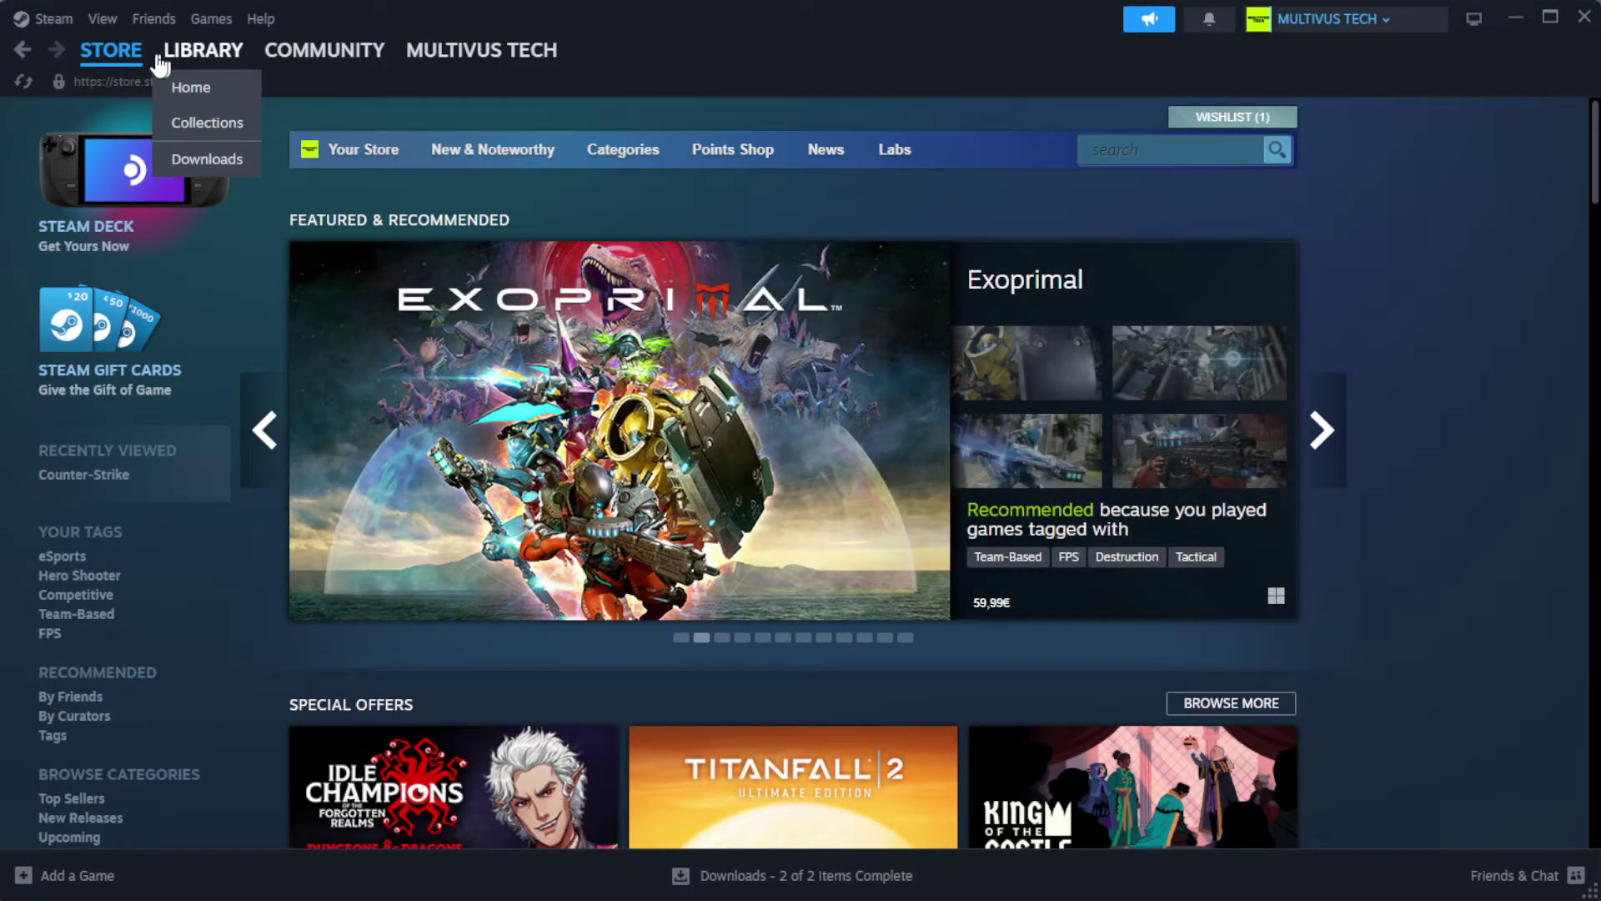
left_click(229, 91)
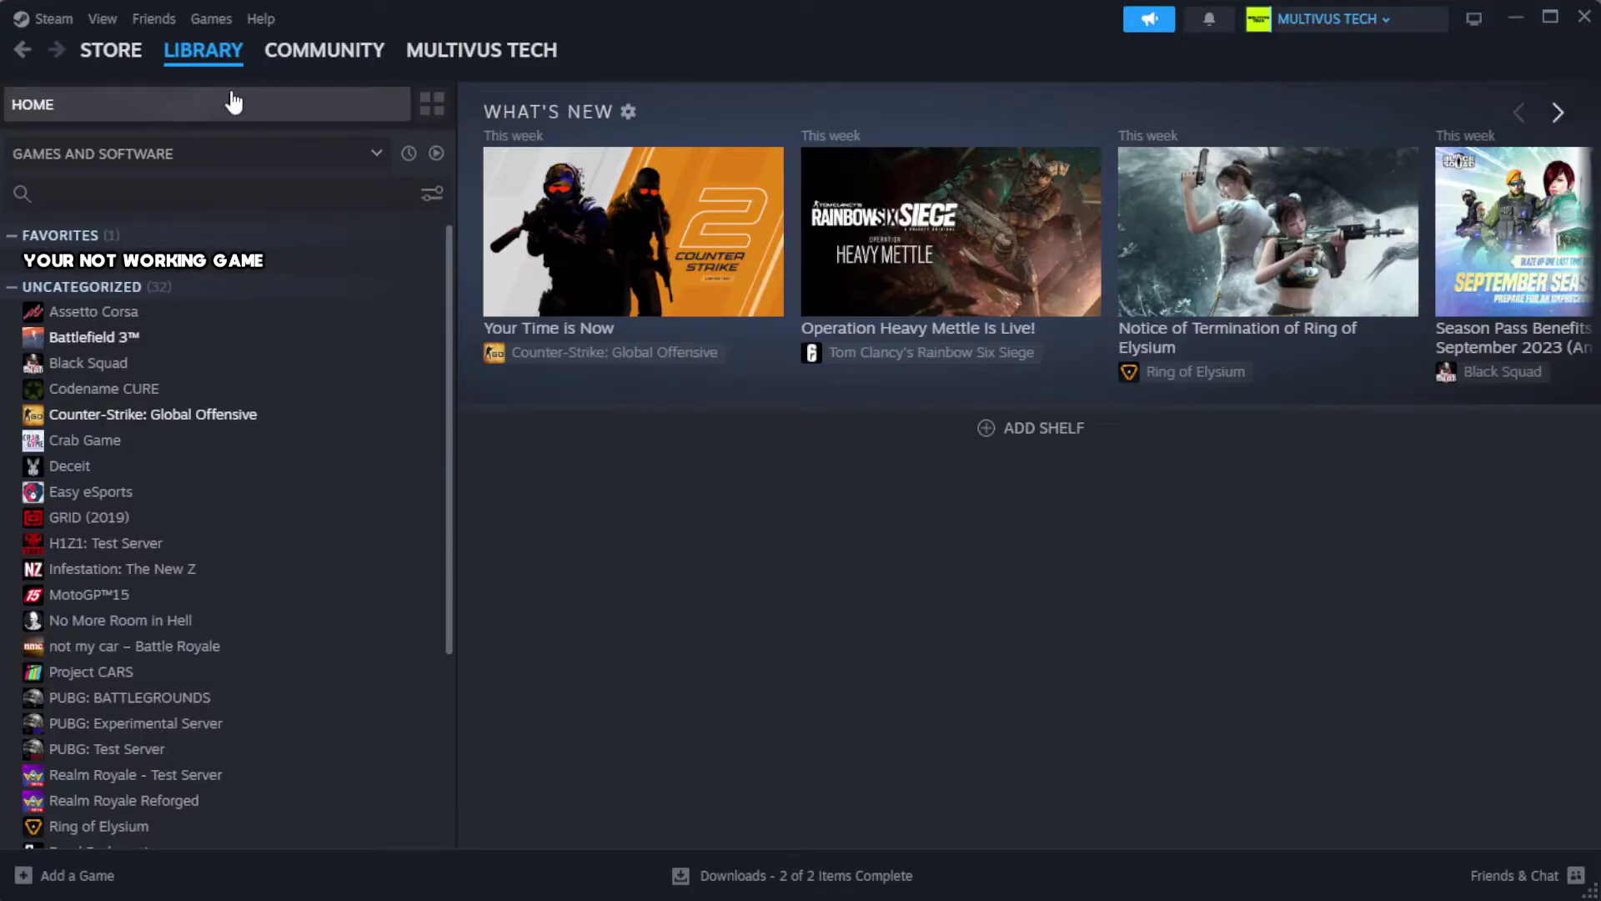
right_click(396, 269)
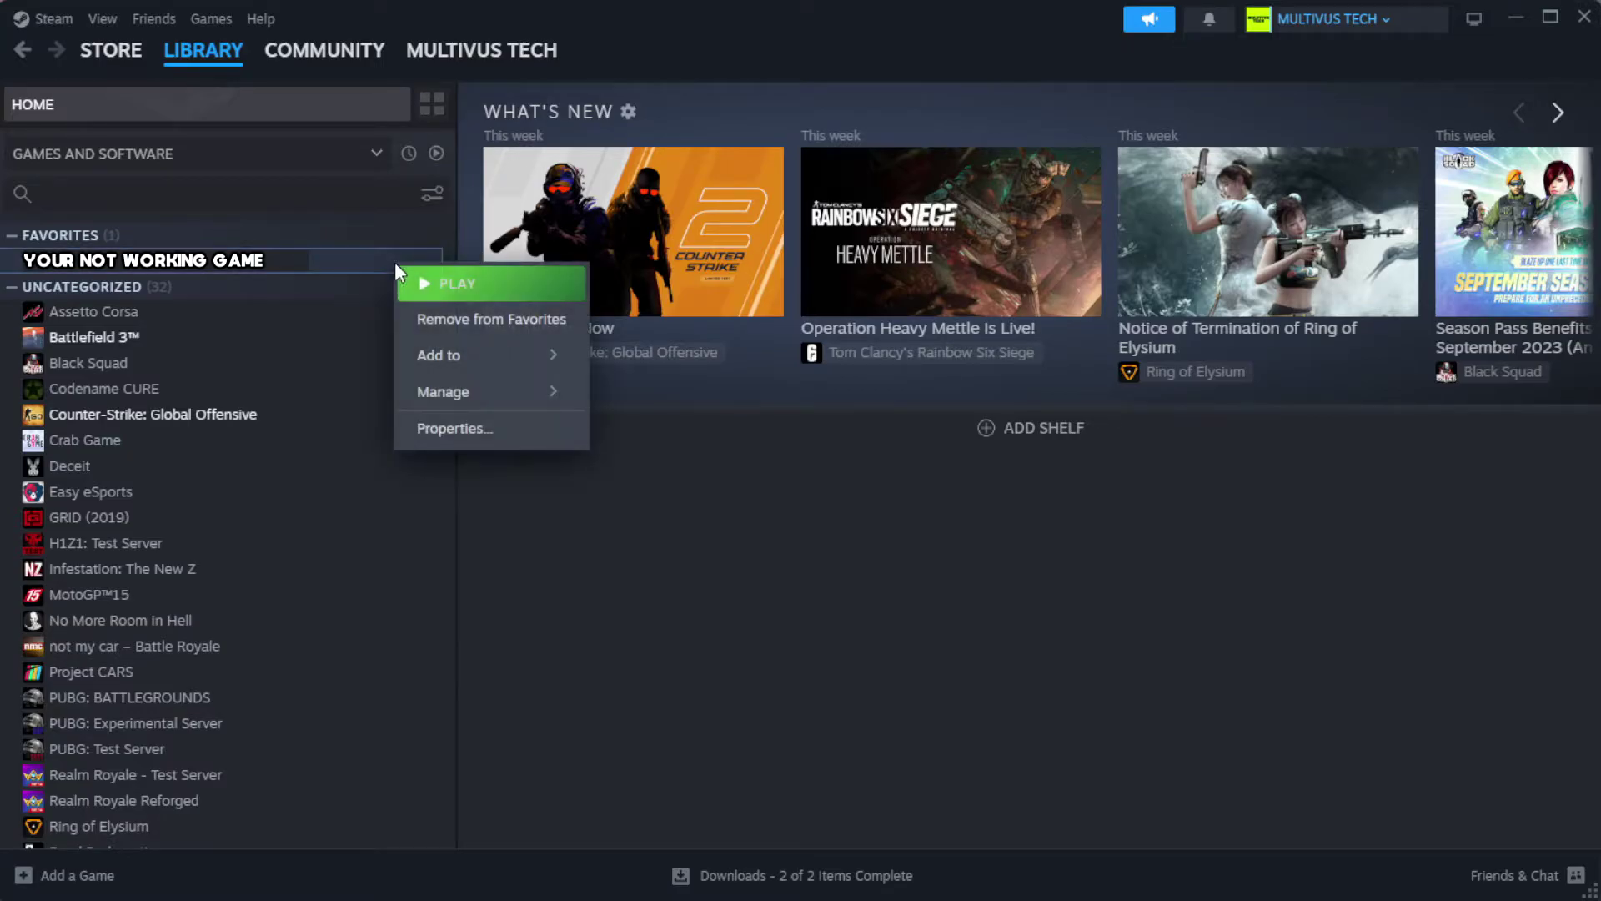
left_click(506, 432)
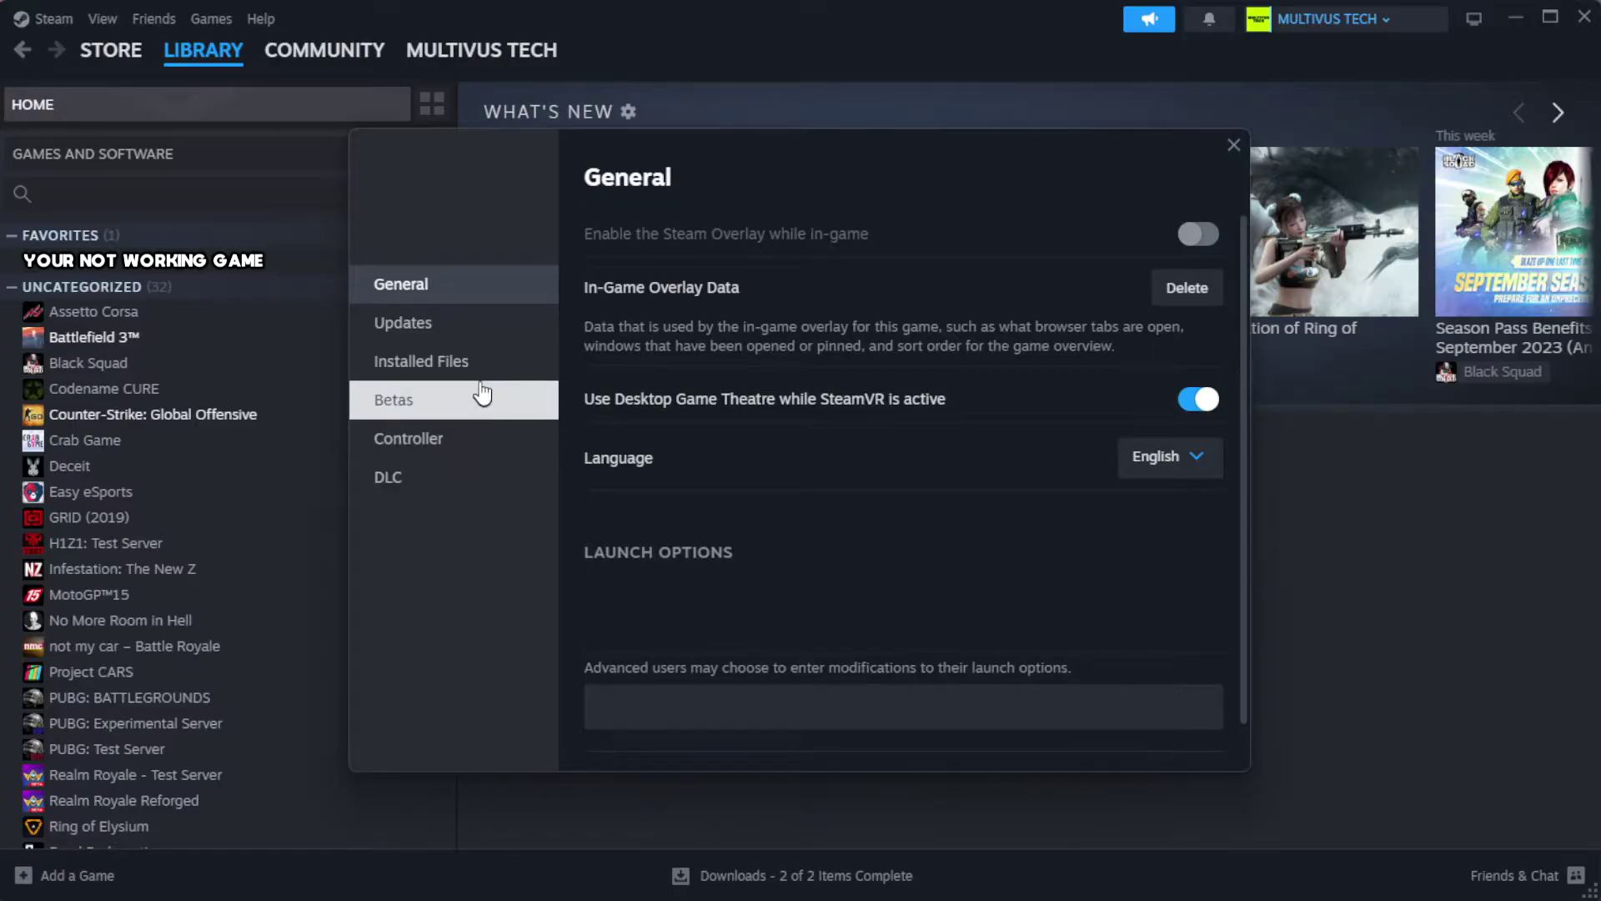
Step: Verify the game's installed files, confirming all 1039 files validate successfully
left_click(526, 380)
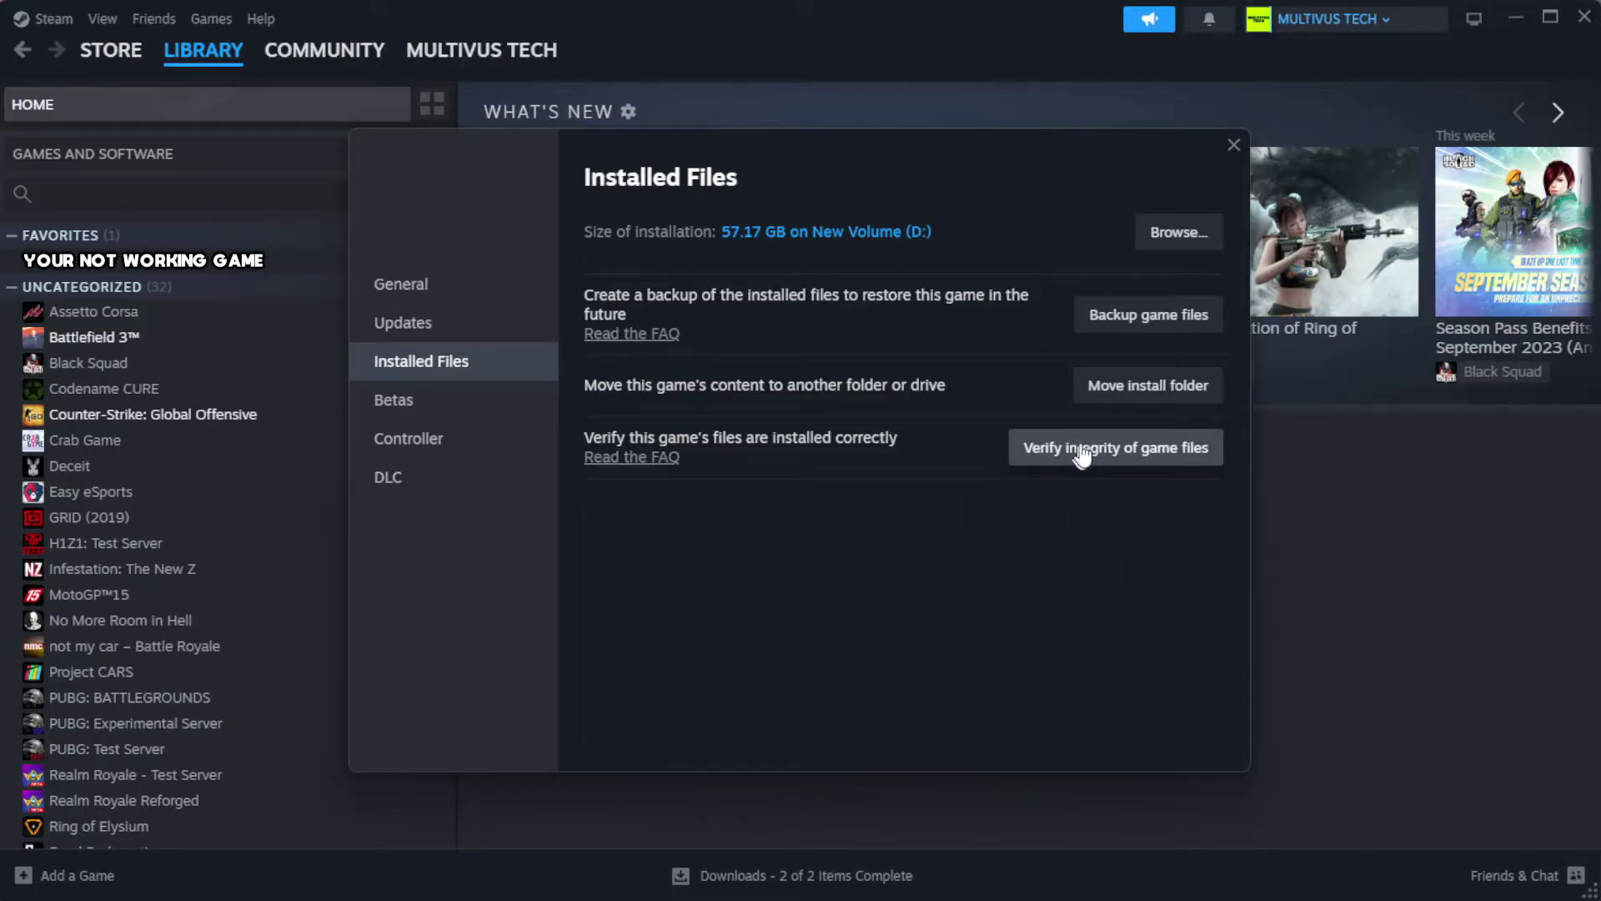
left_click(1125, 455)
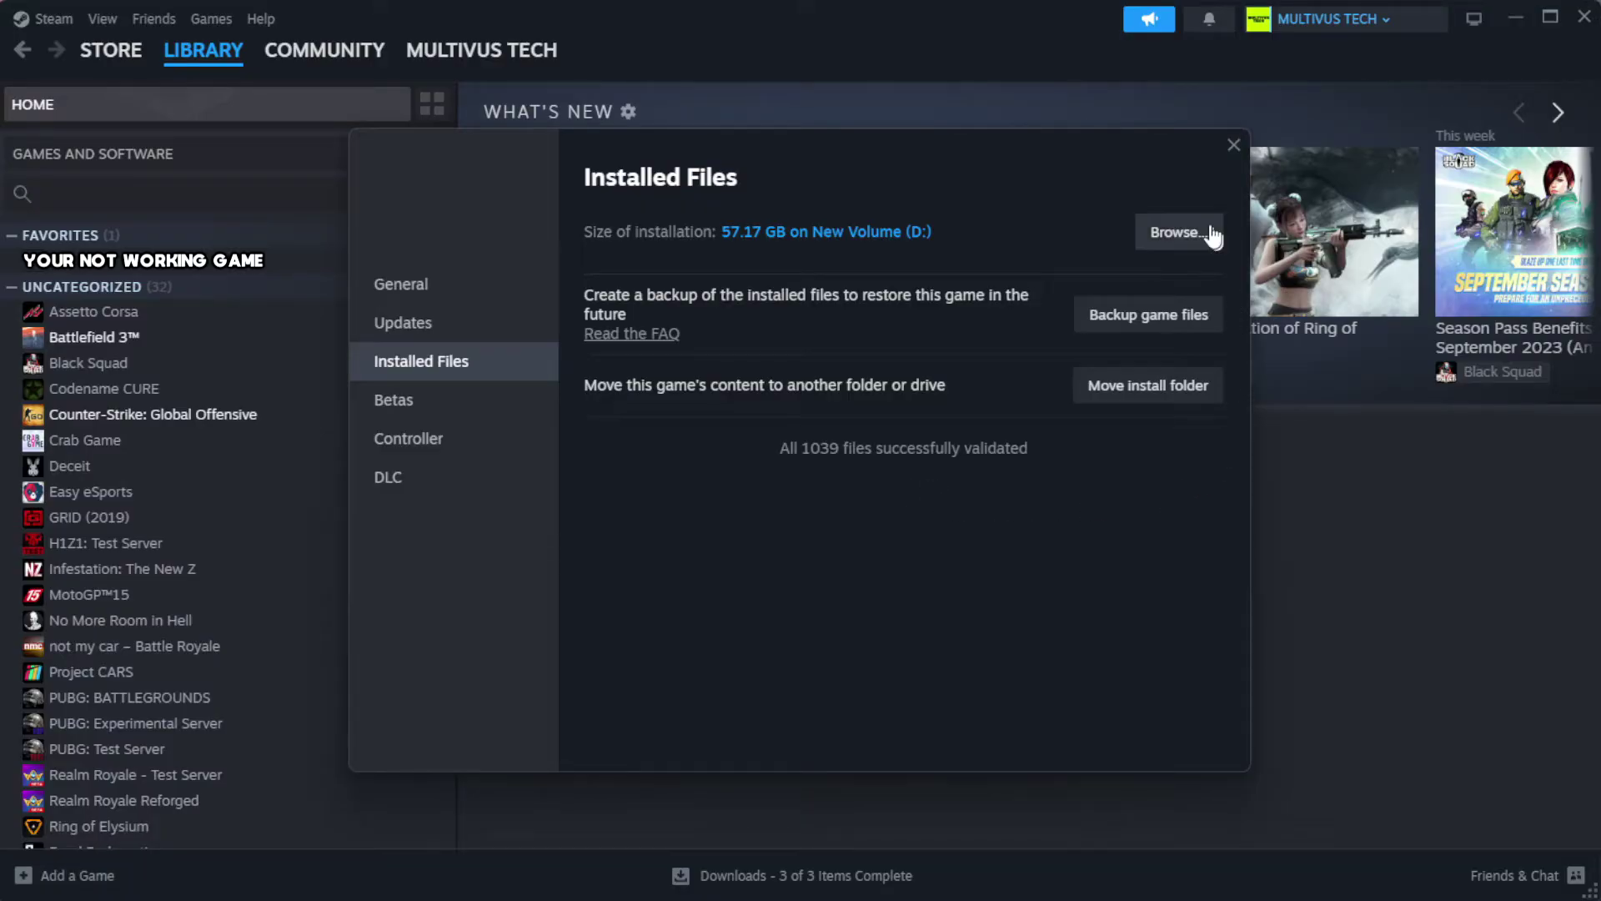
Step: Browse to the game's install folder and open Properties of the YOUR NOT WORKING GAME shortcut
left_click(1177, 233)
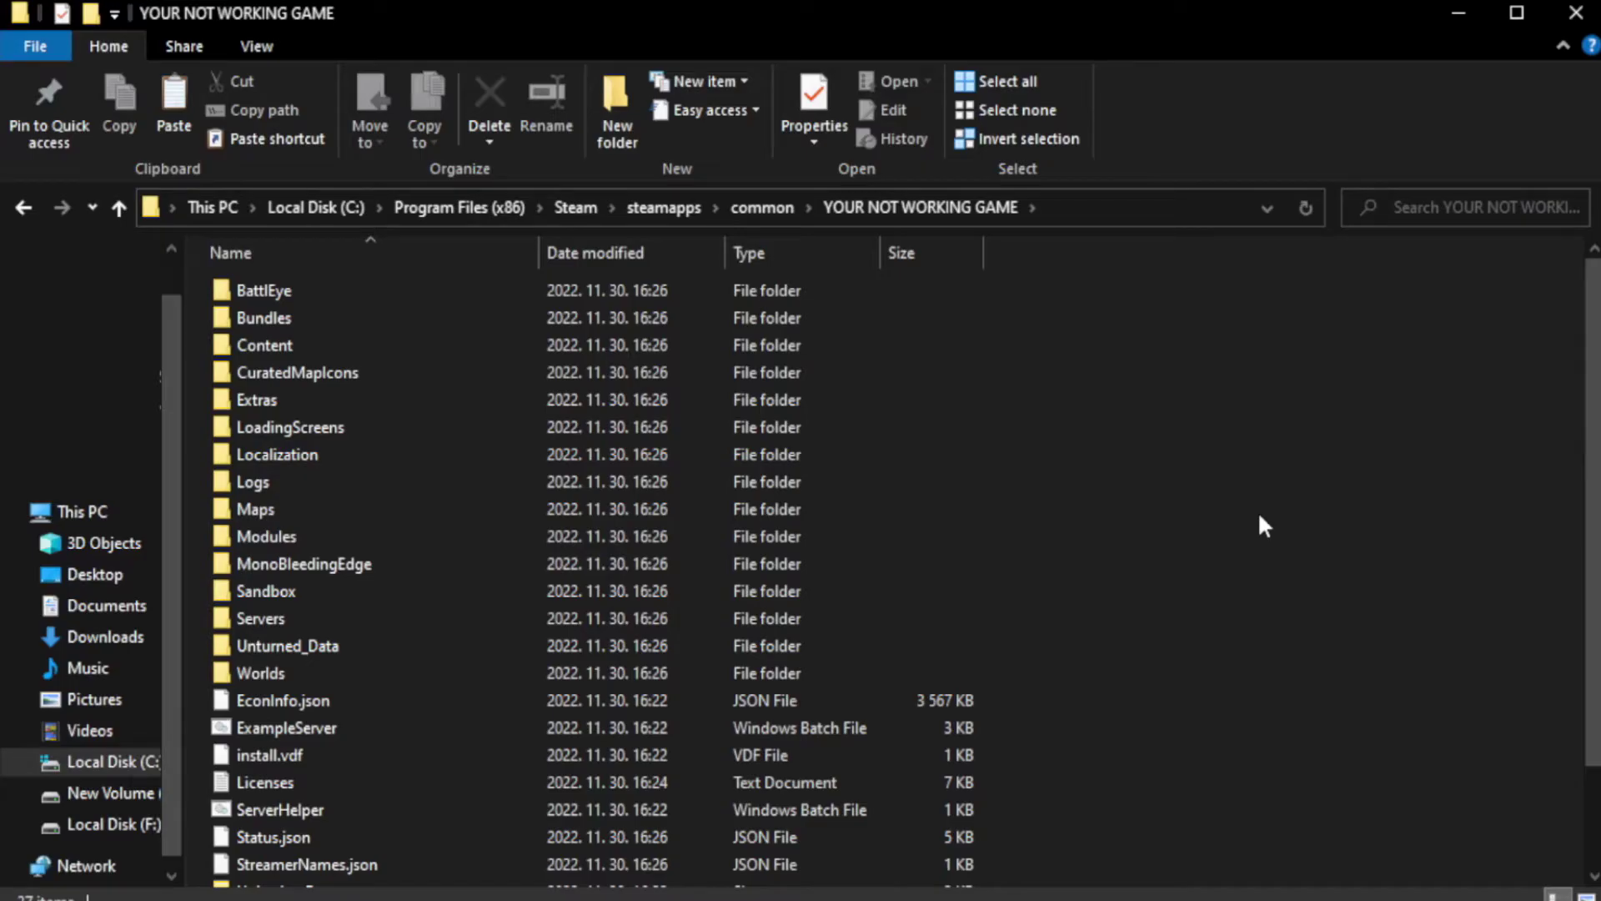
scroll(1593, 597, "down", 2)
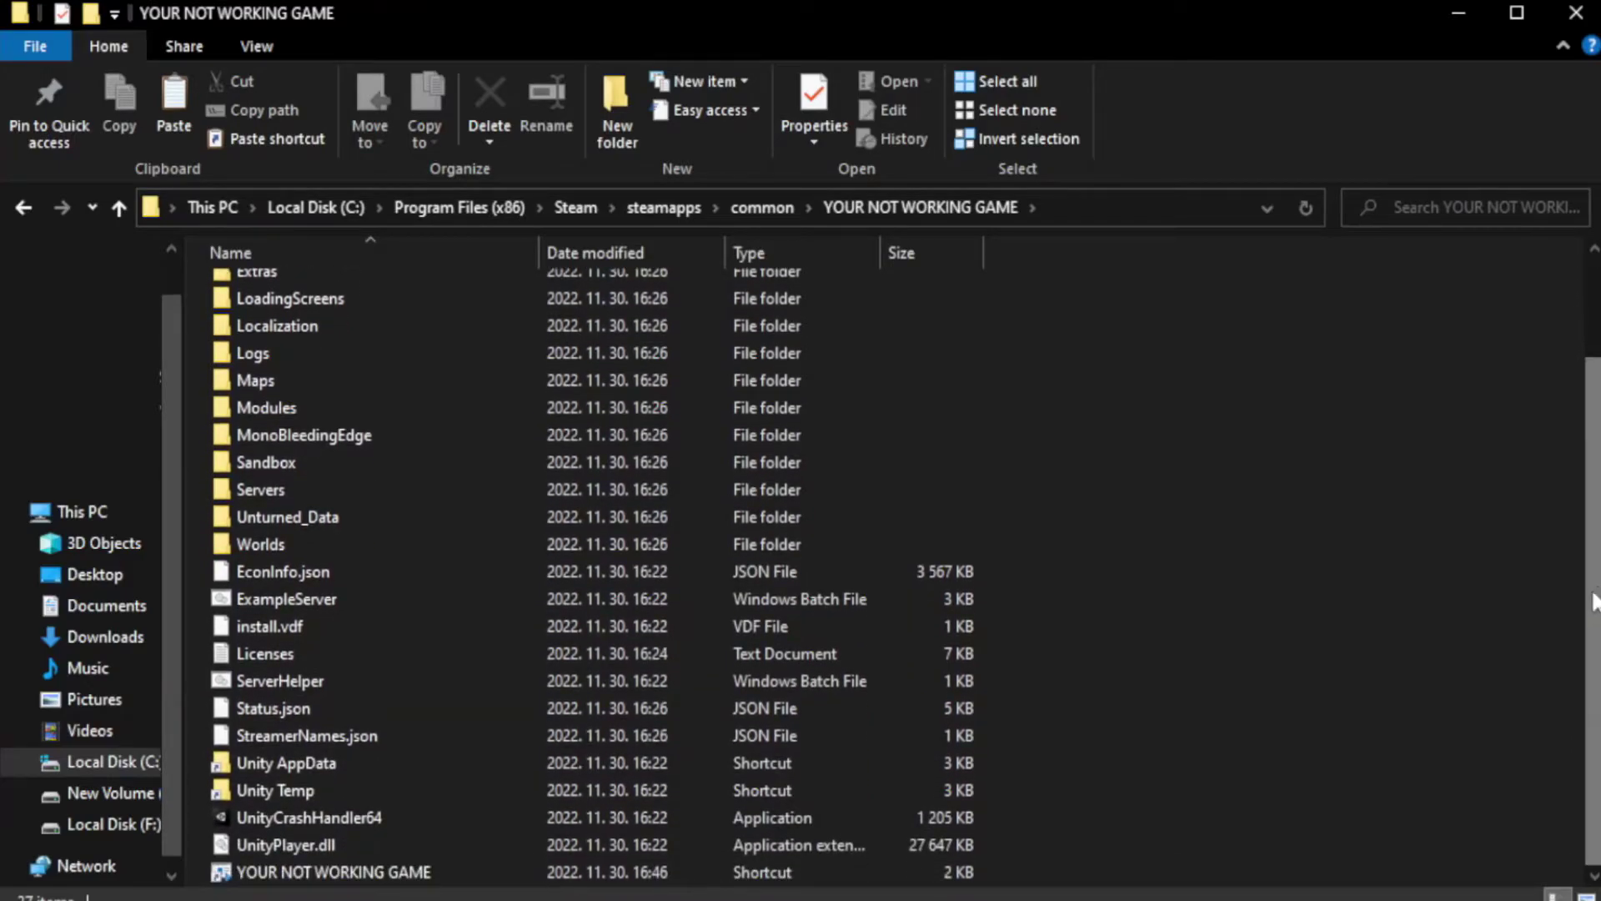
left_click(571, 873)
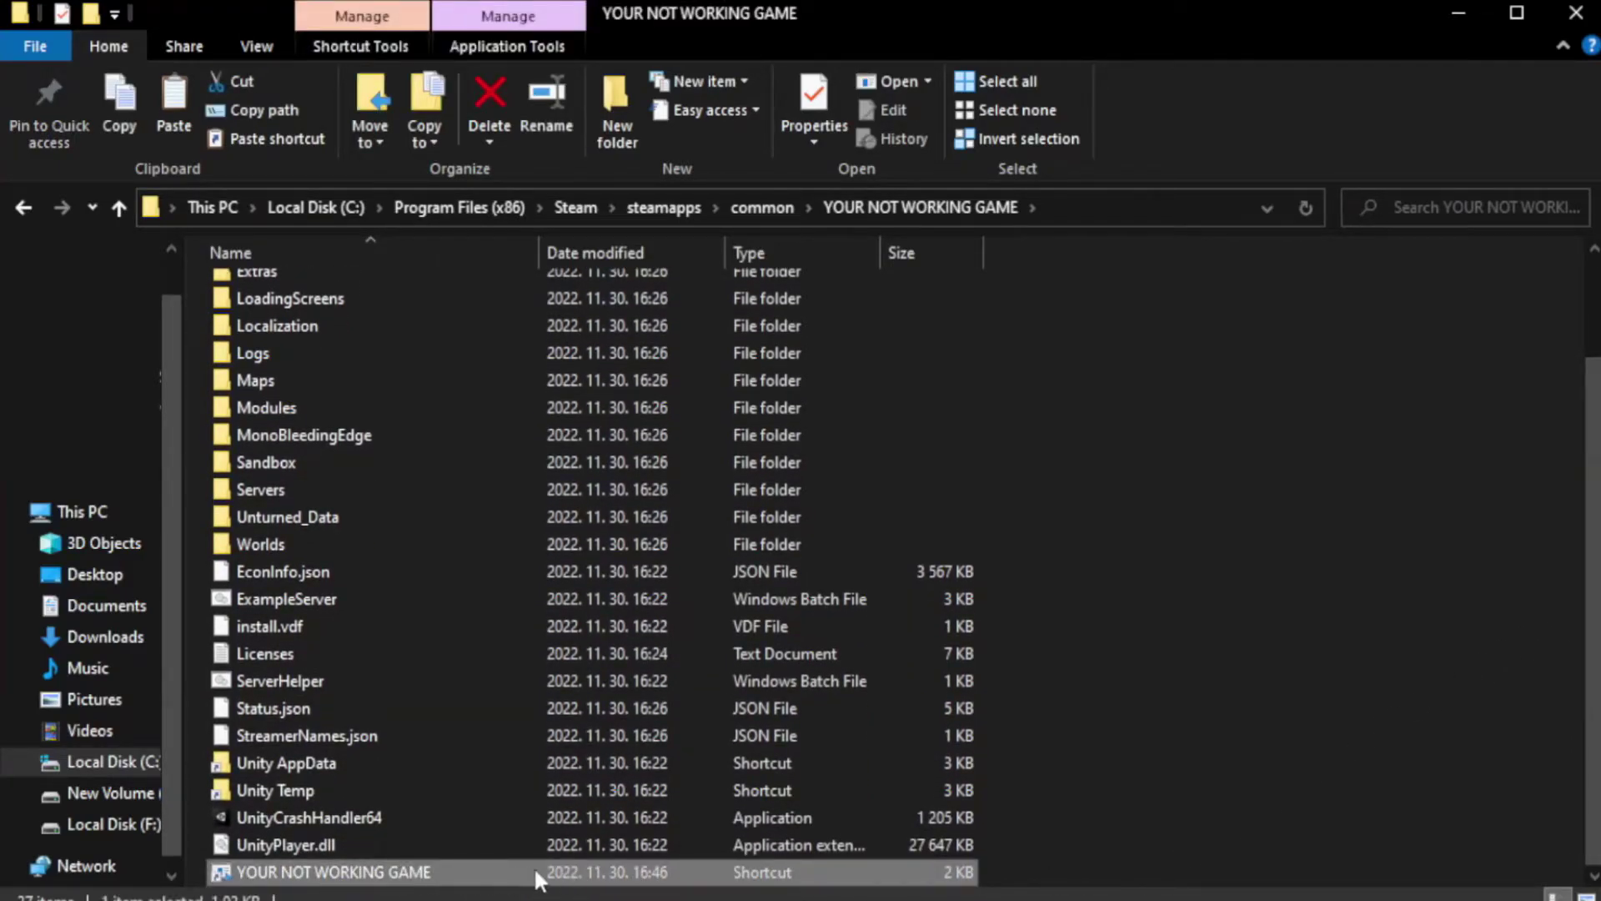
right_click(533, 873)
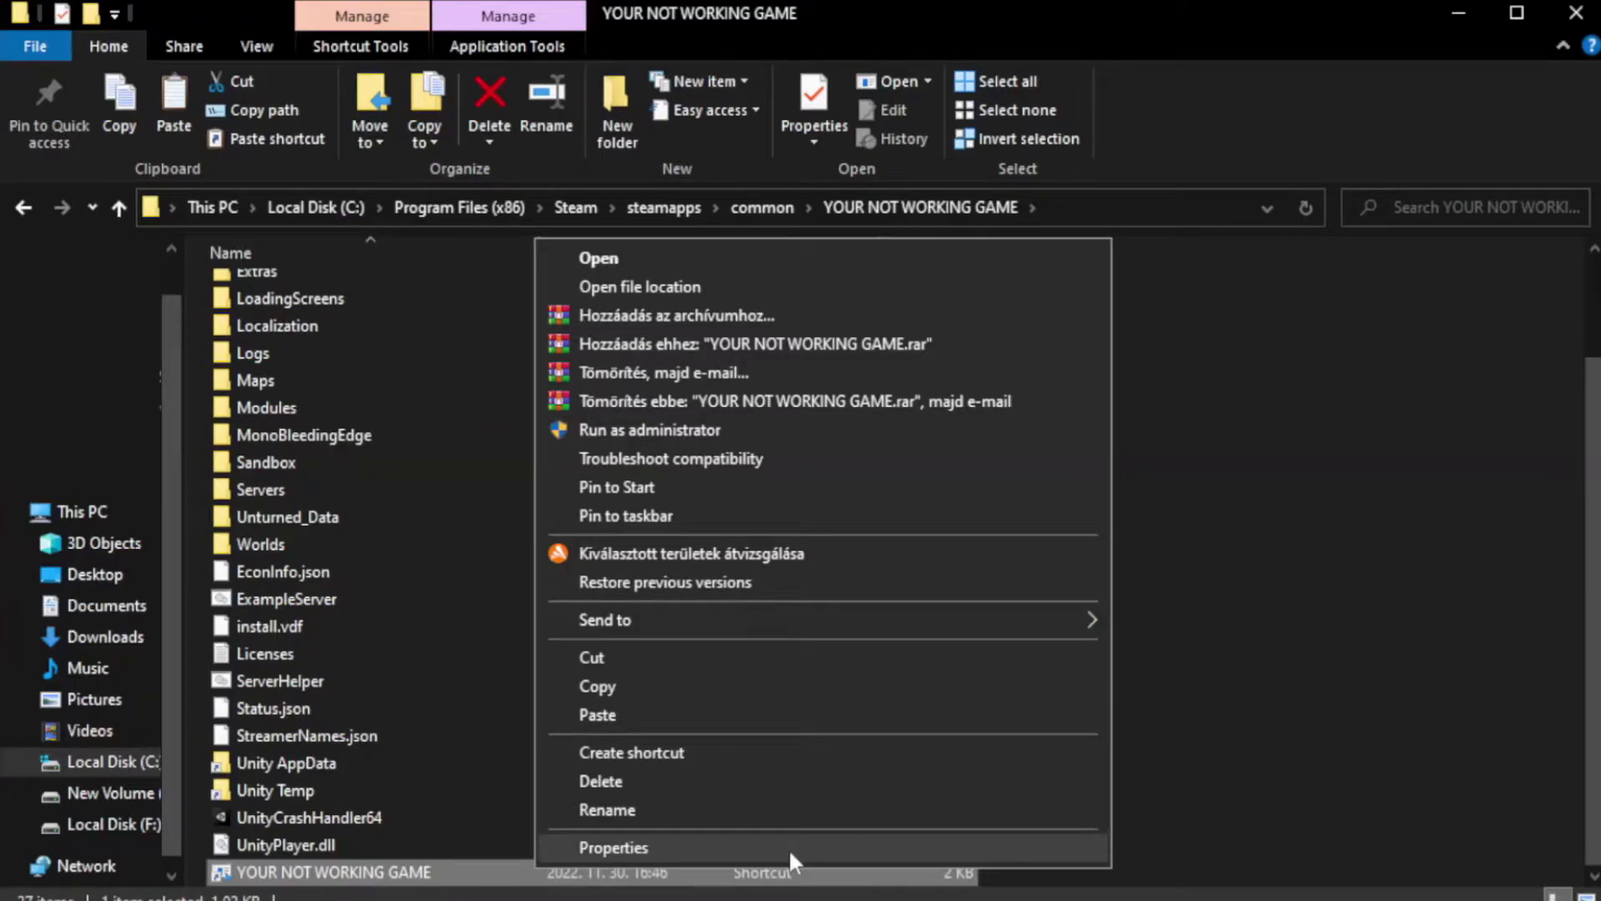
left_click(817, 847)
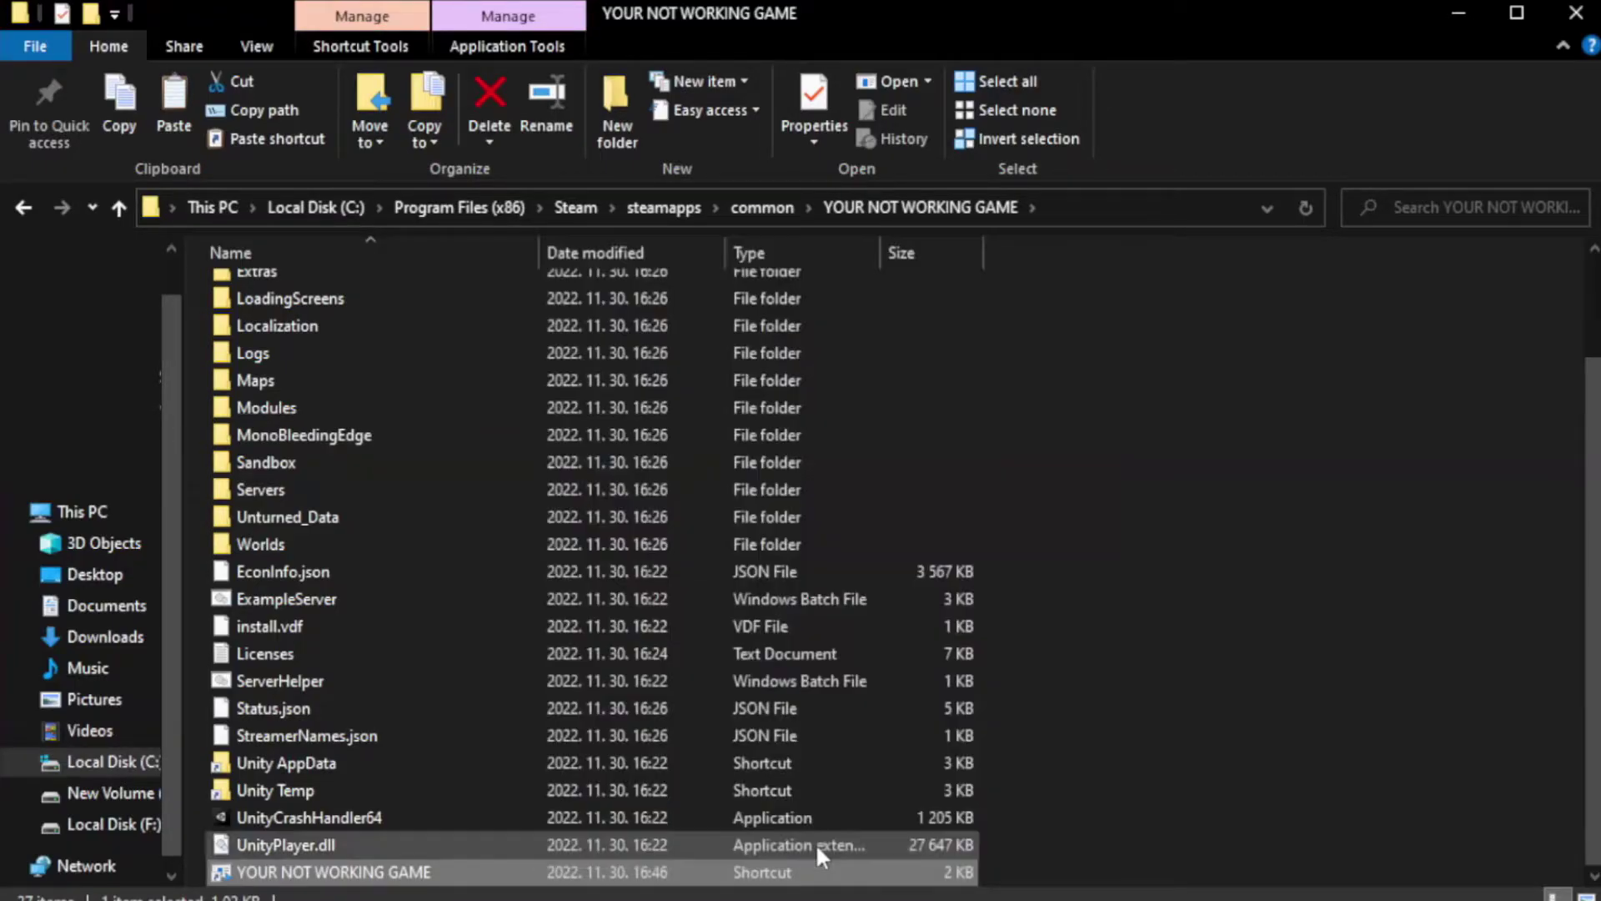
left_click_drag(799, 448, 804, 164)
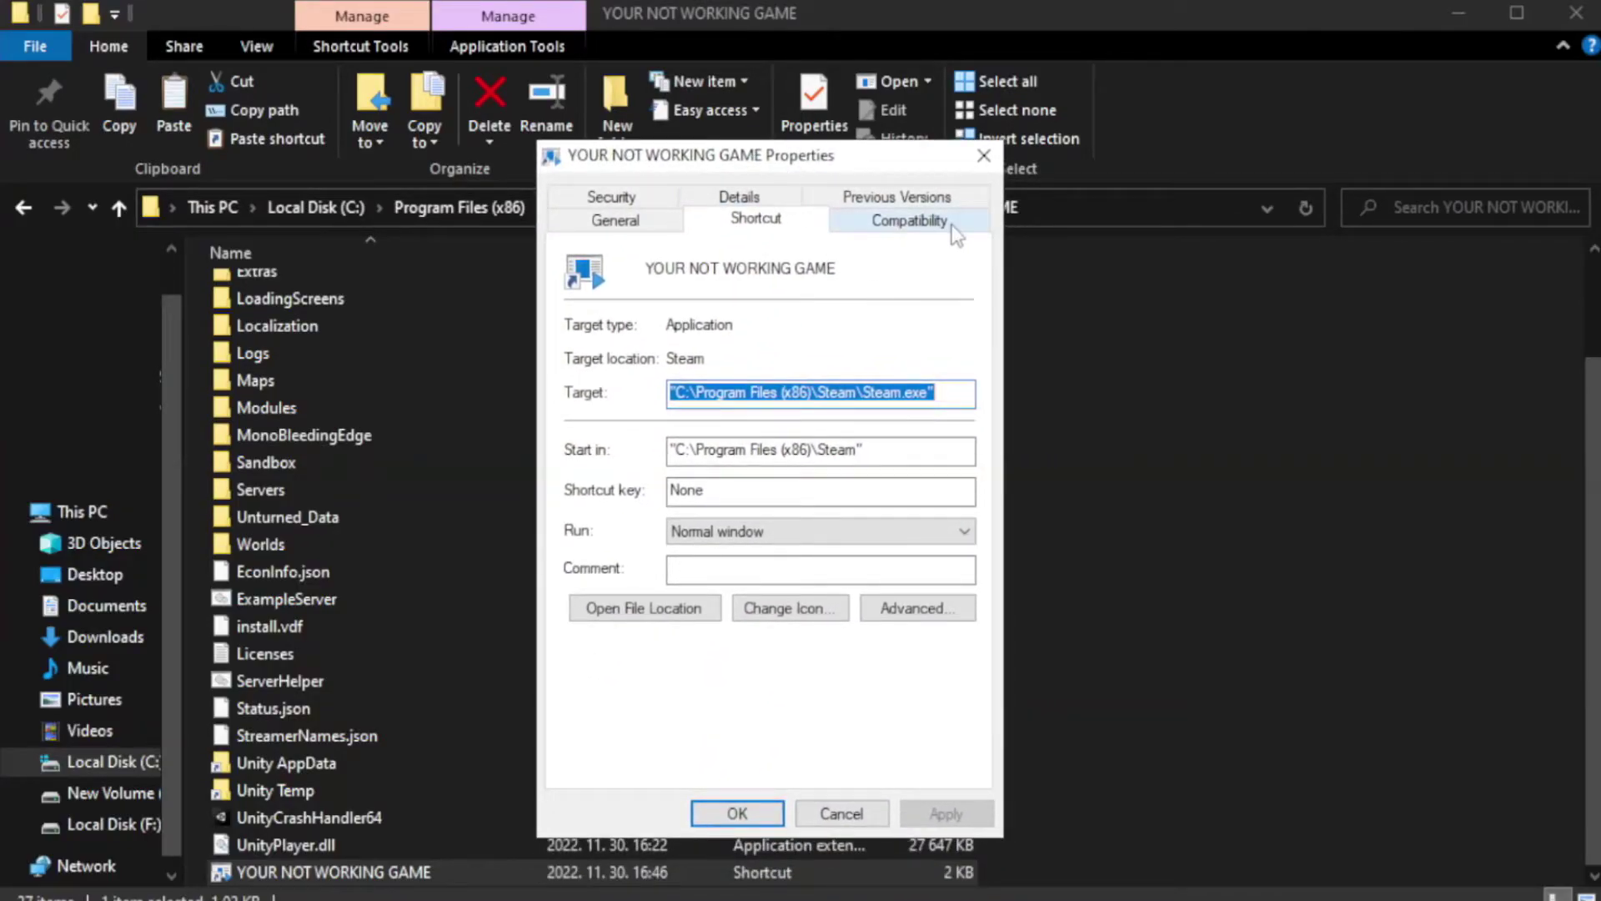
Step: Enable Windows 8 compatibility mode and Run as administrator on the game shortcut, then apply
left_click(901, 223)
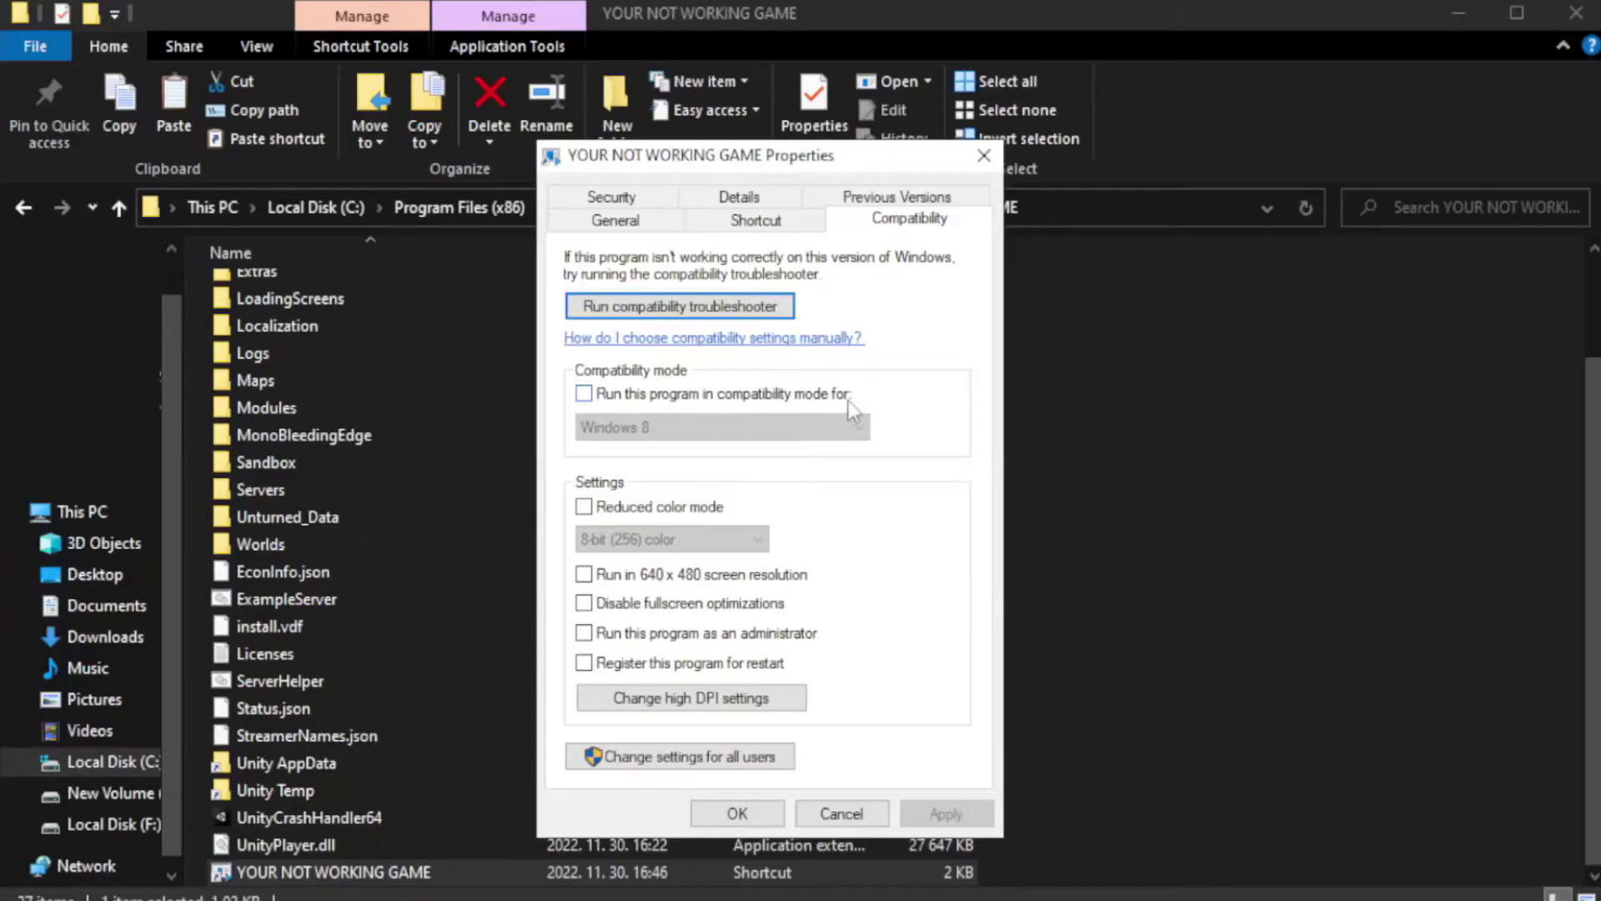
left_click(636, 397)
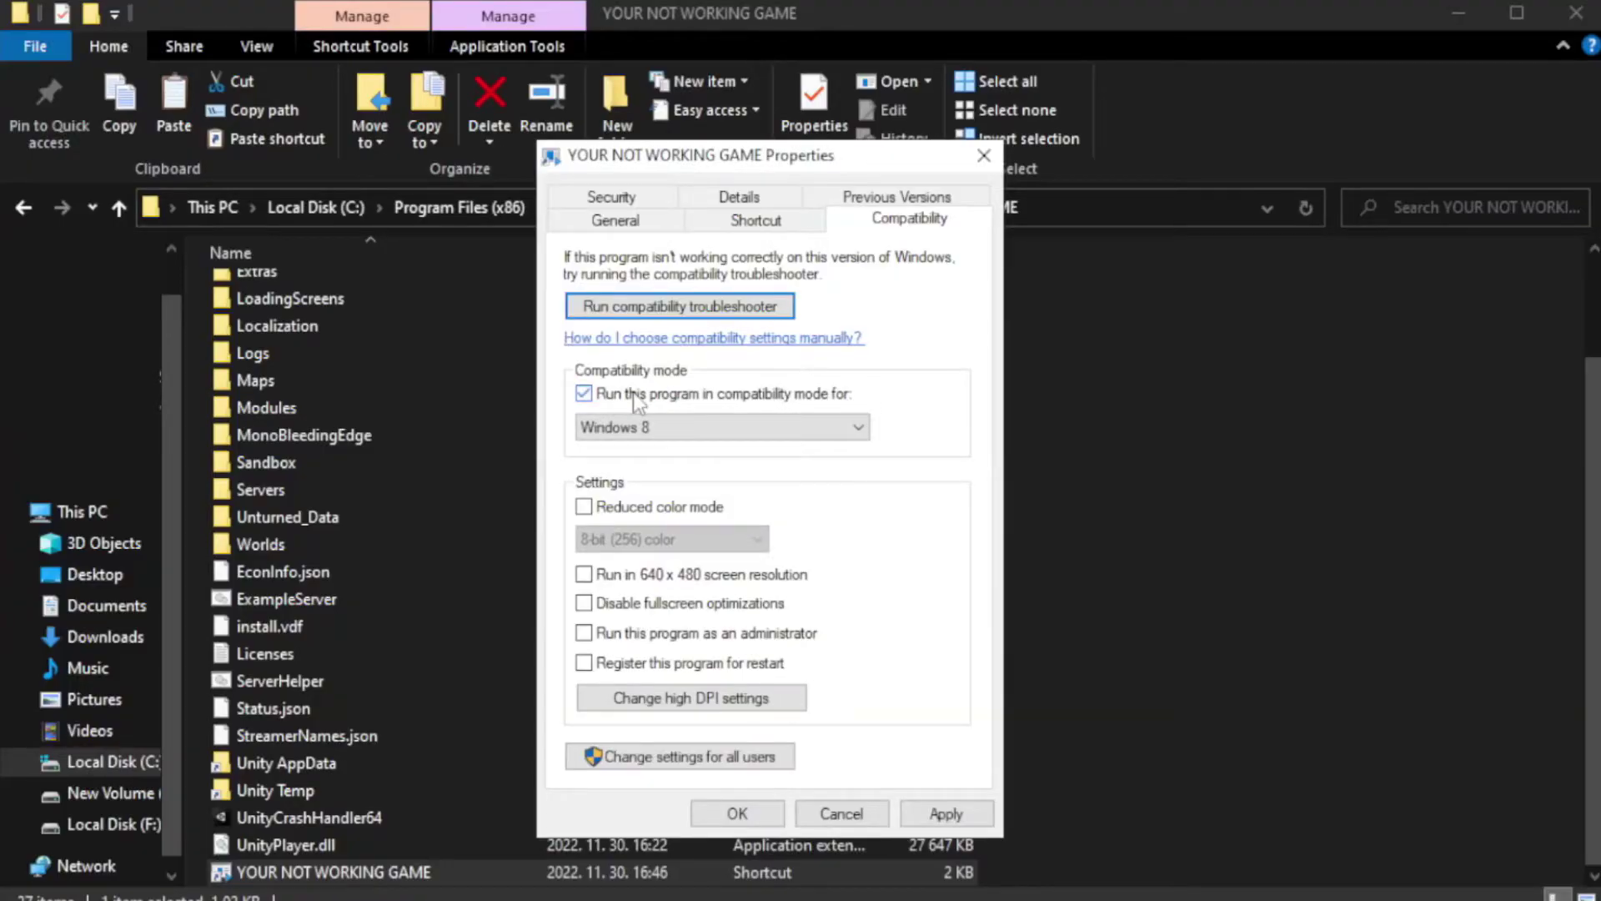
left_click(705, 424)
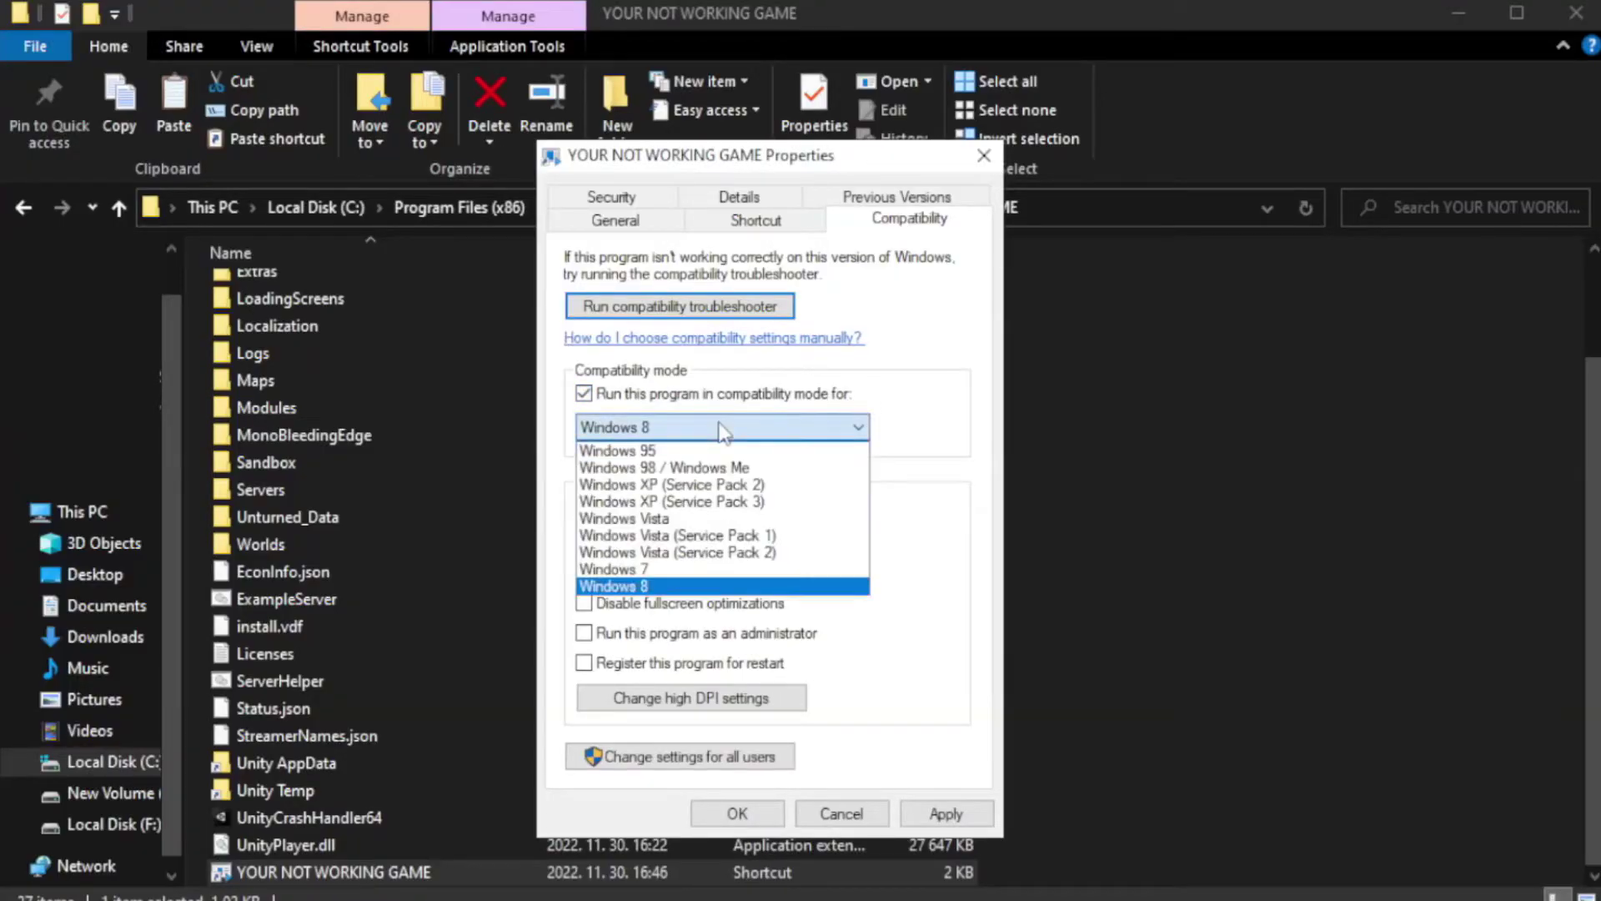
left_click(678, 587)
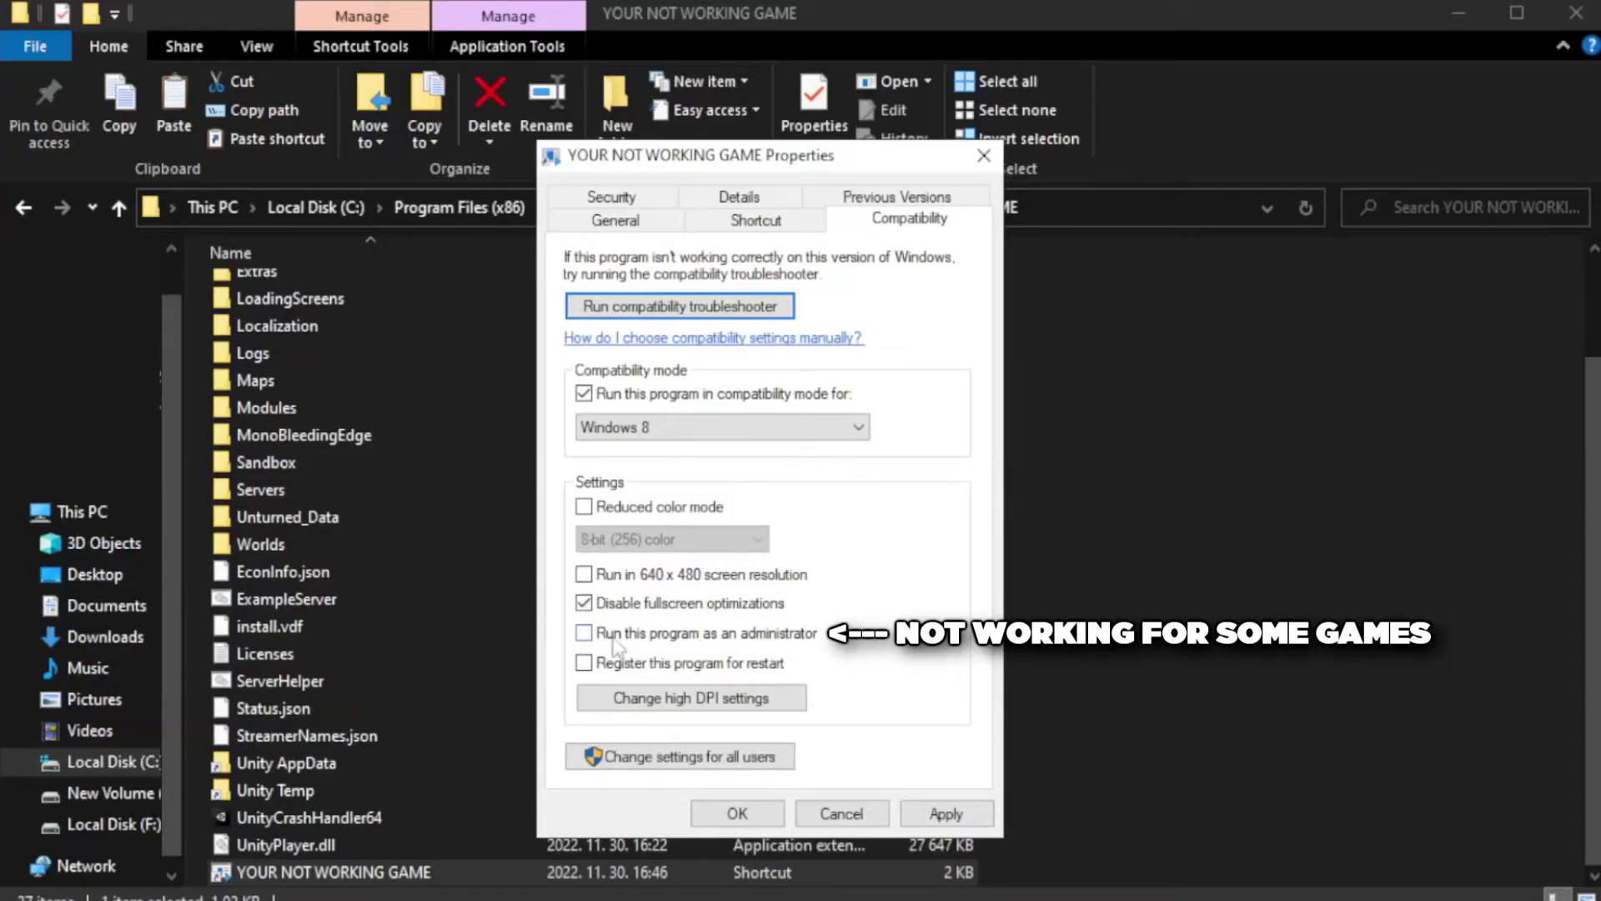
left_click(628, 646)
left_click(945, 813)
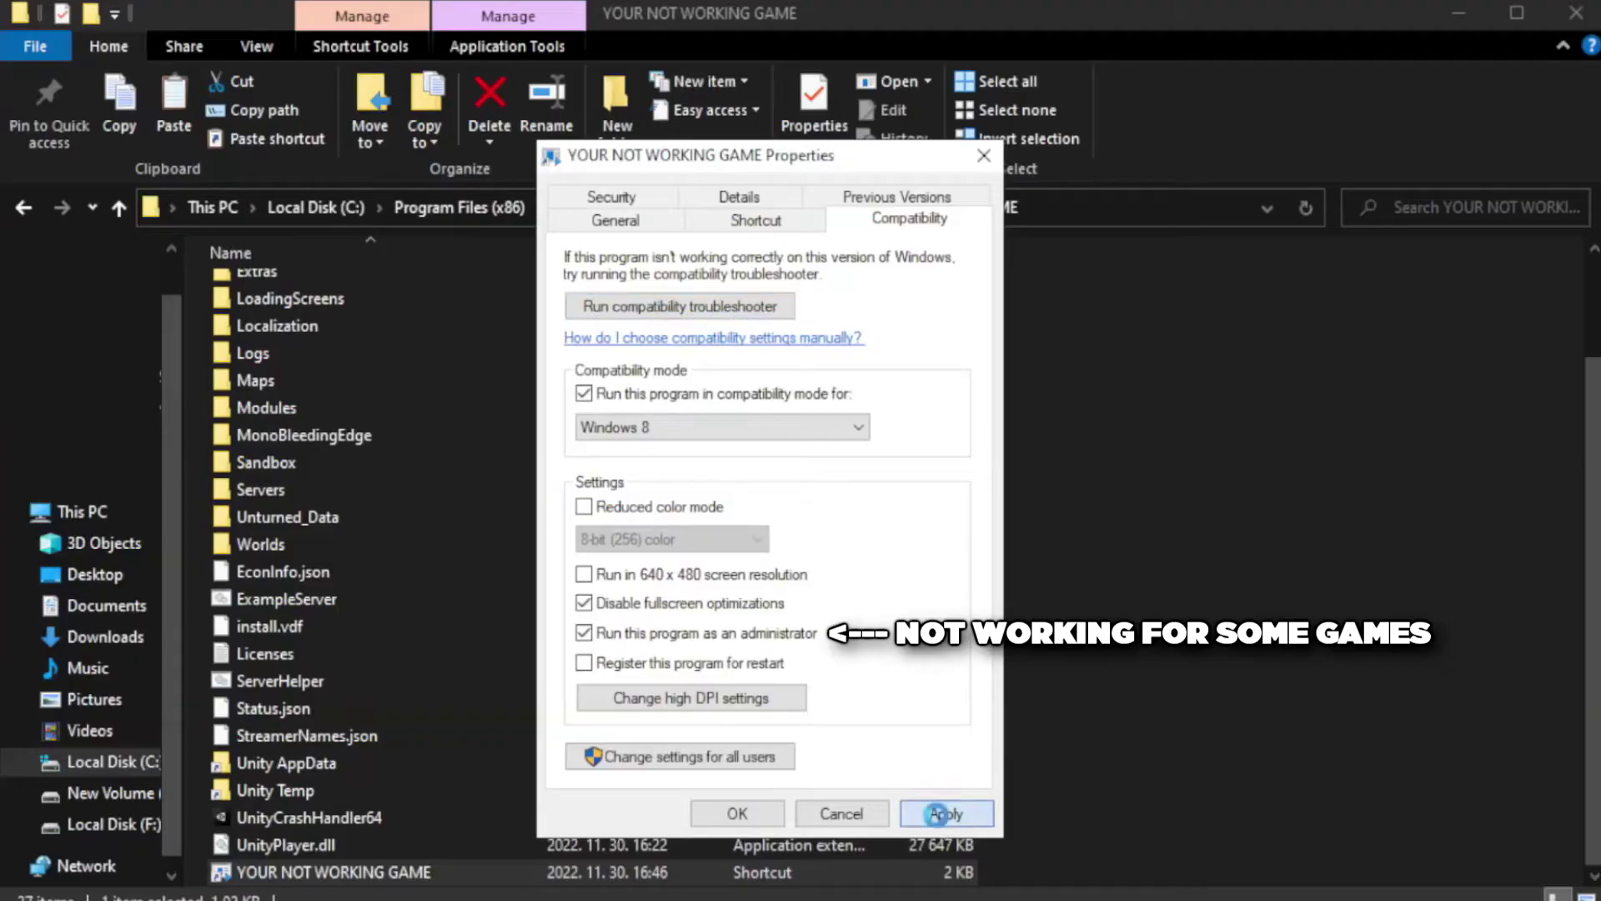
left_click(736, 815)
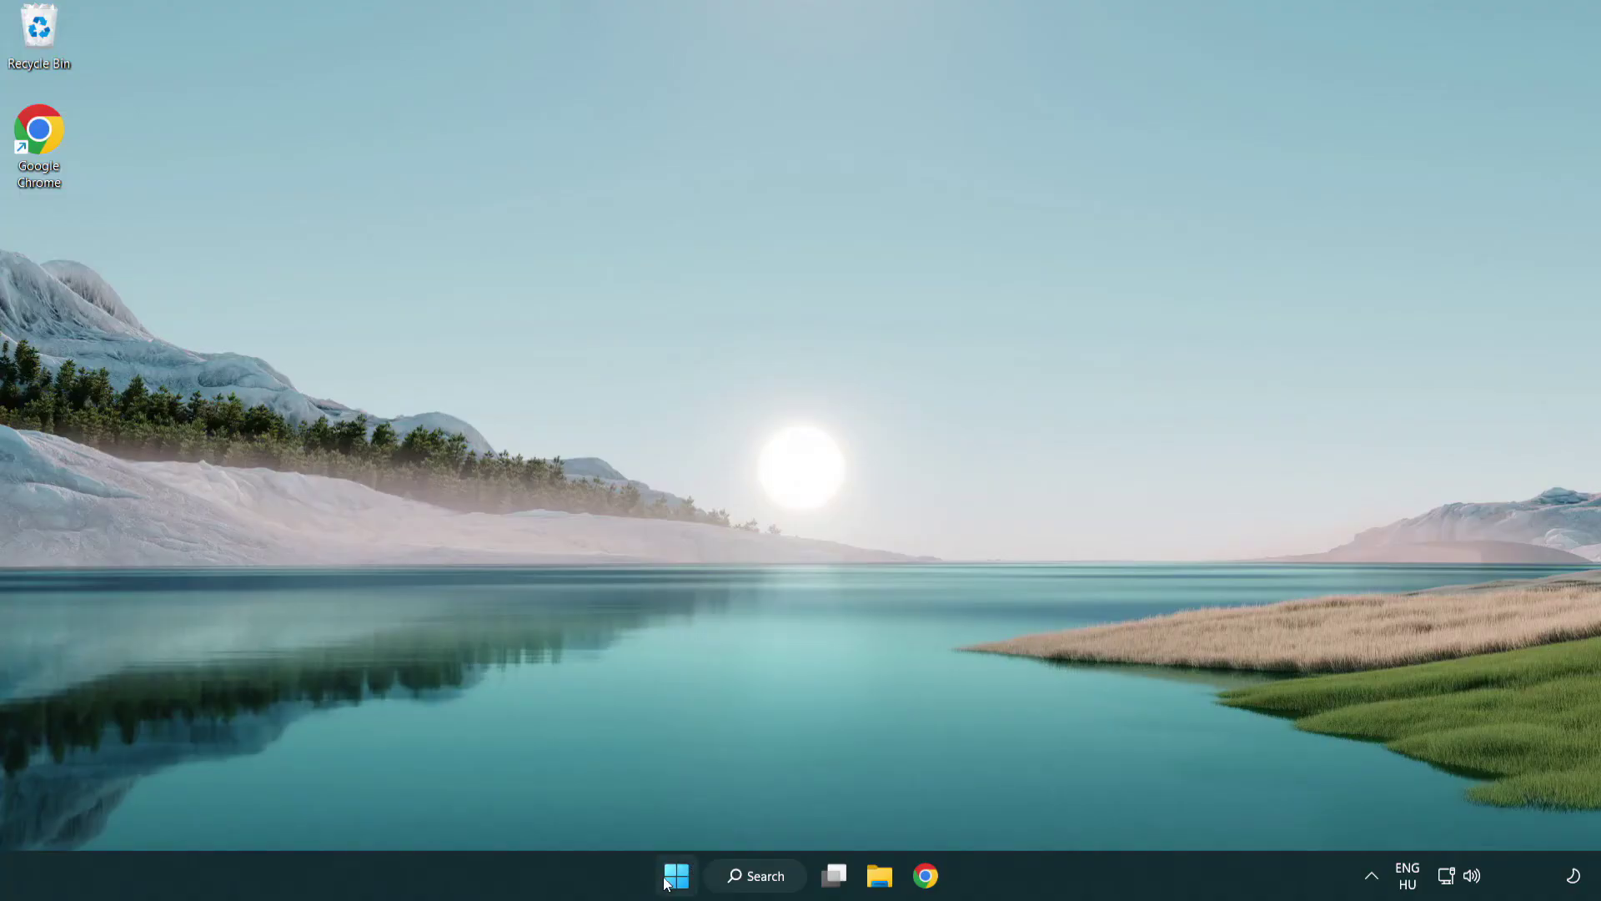
Step: Launch Task Manager from the Start quick links and show its Startup apps list
right_click(678, 883)
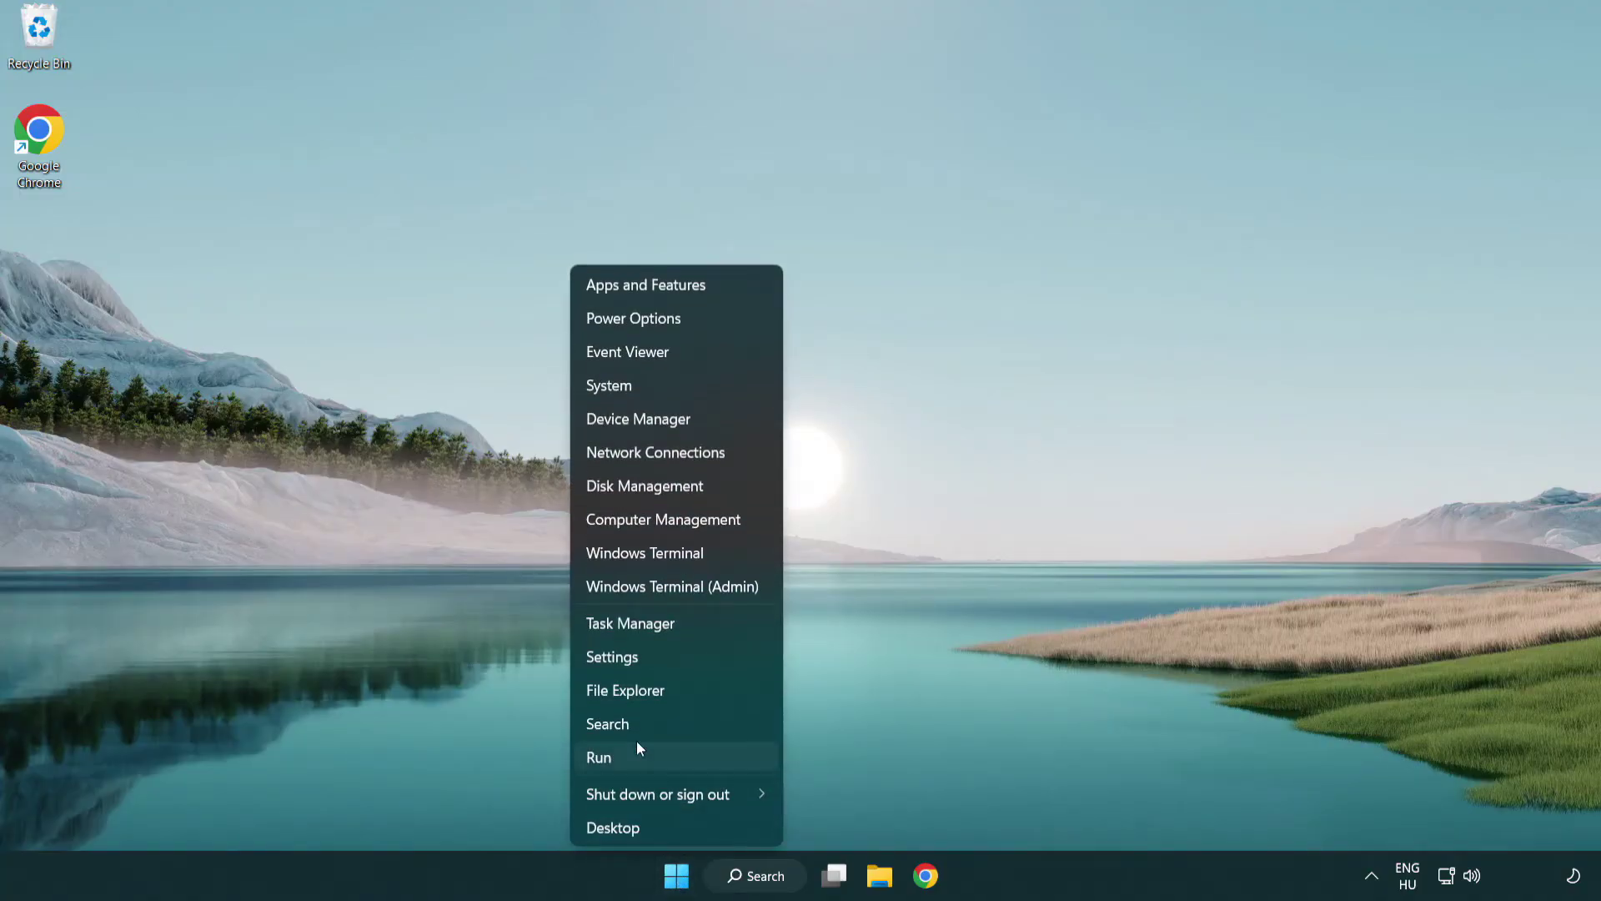
left_click(707, 633)
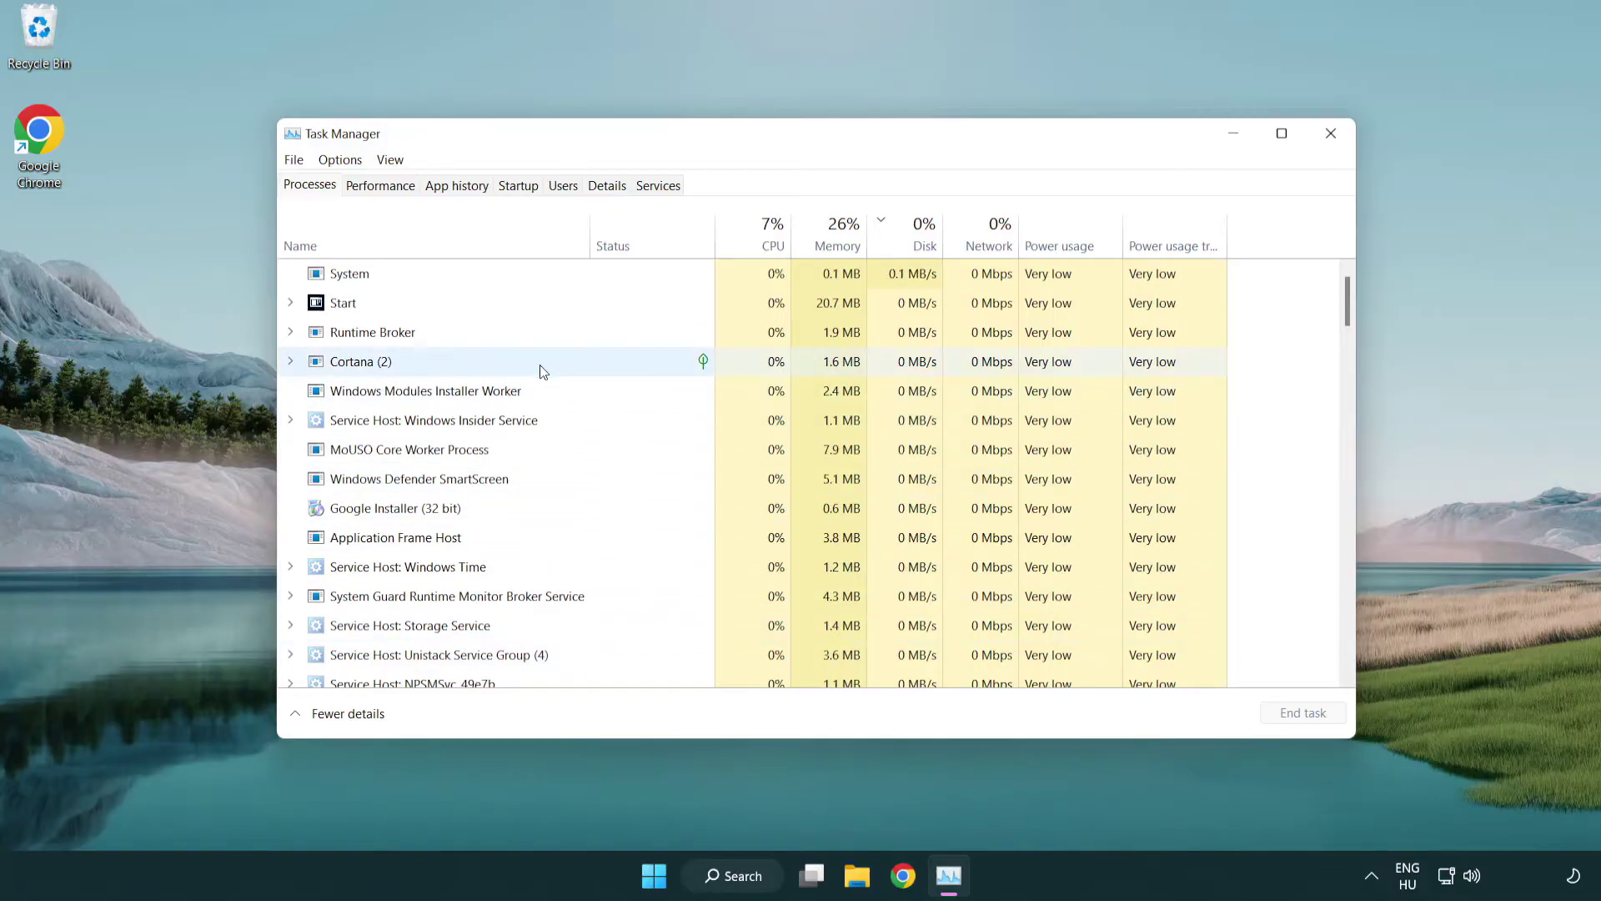
left_click(520, 186)
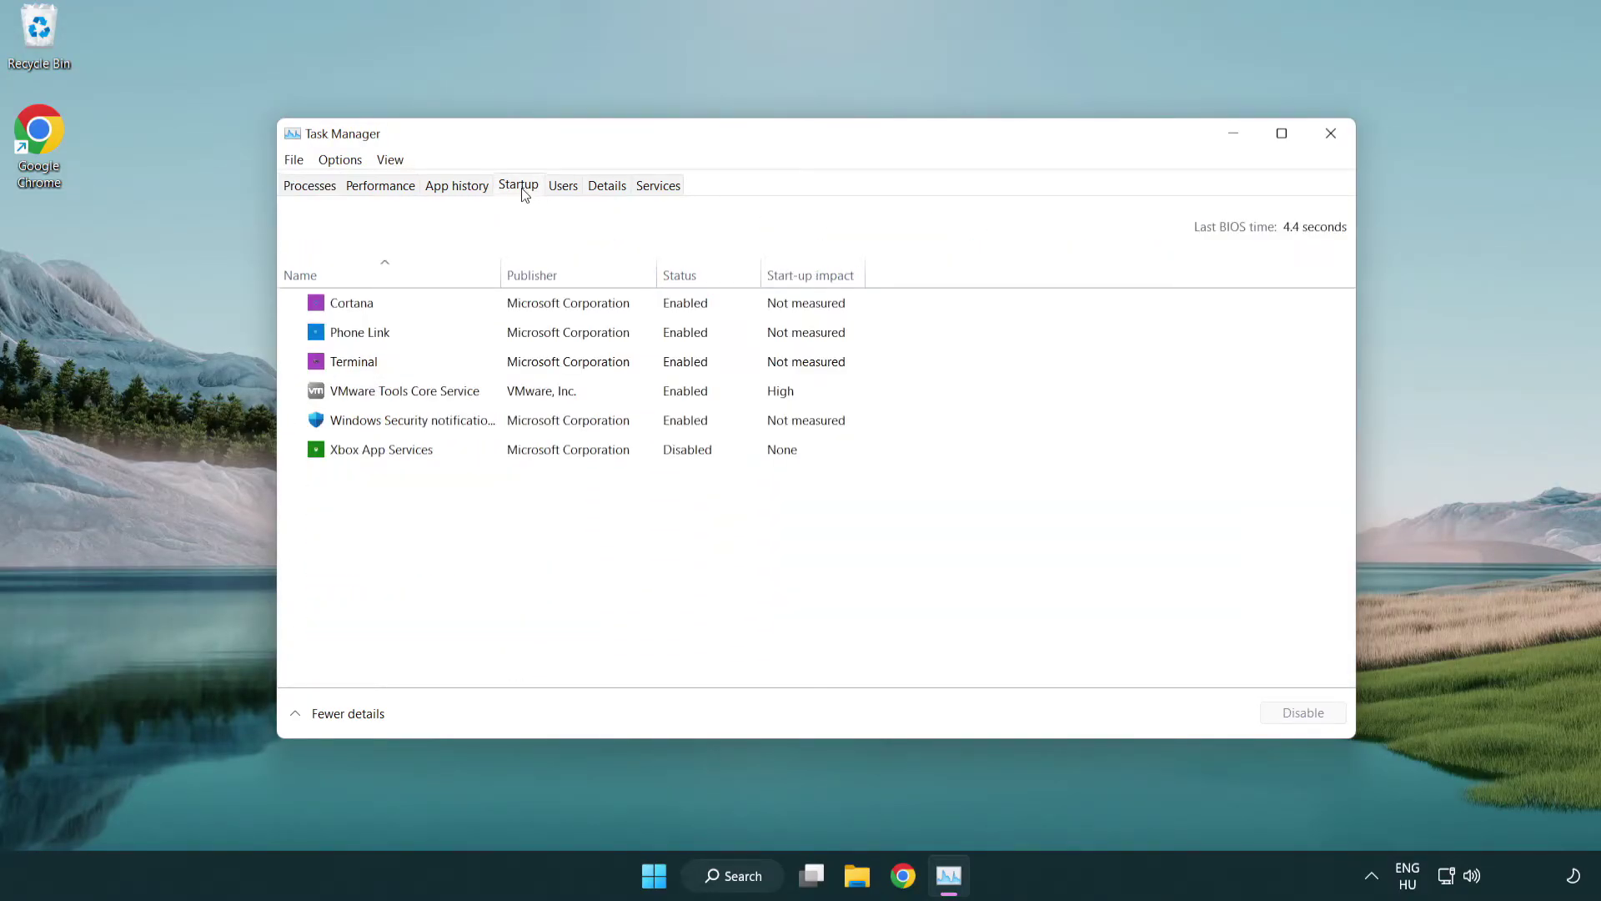
Step: Disable Terminal, Phone Link, Cortana and Windows Security notifications at startup, then close Task Manager
left_click(523, 361)
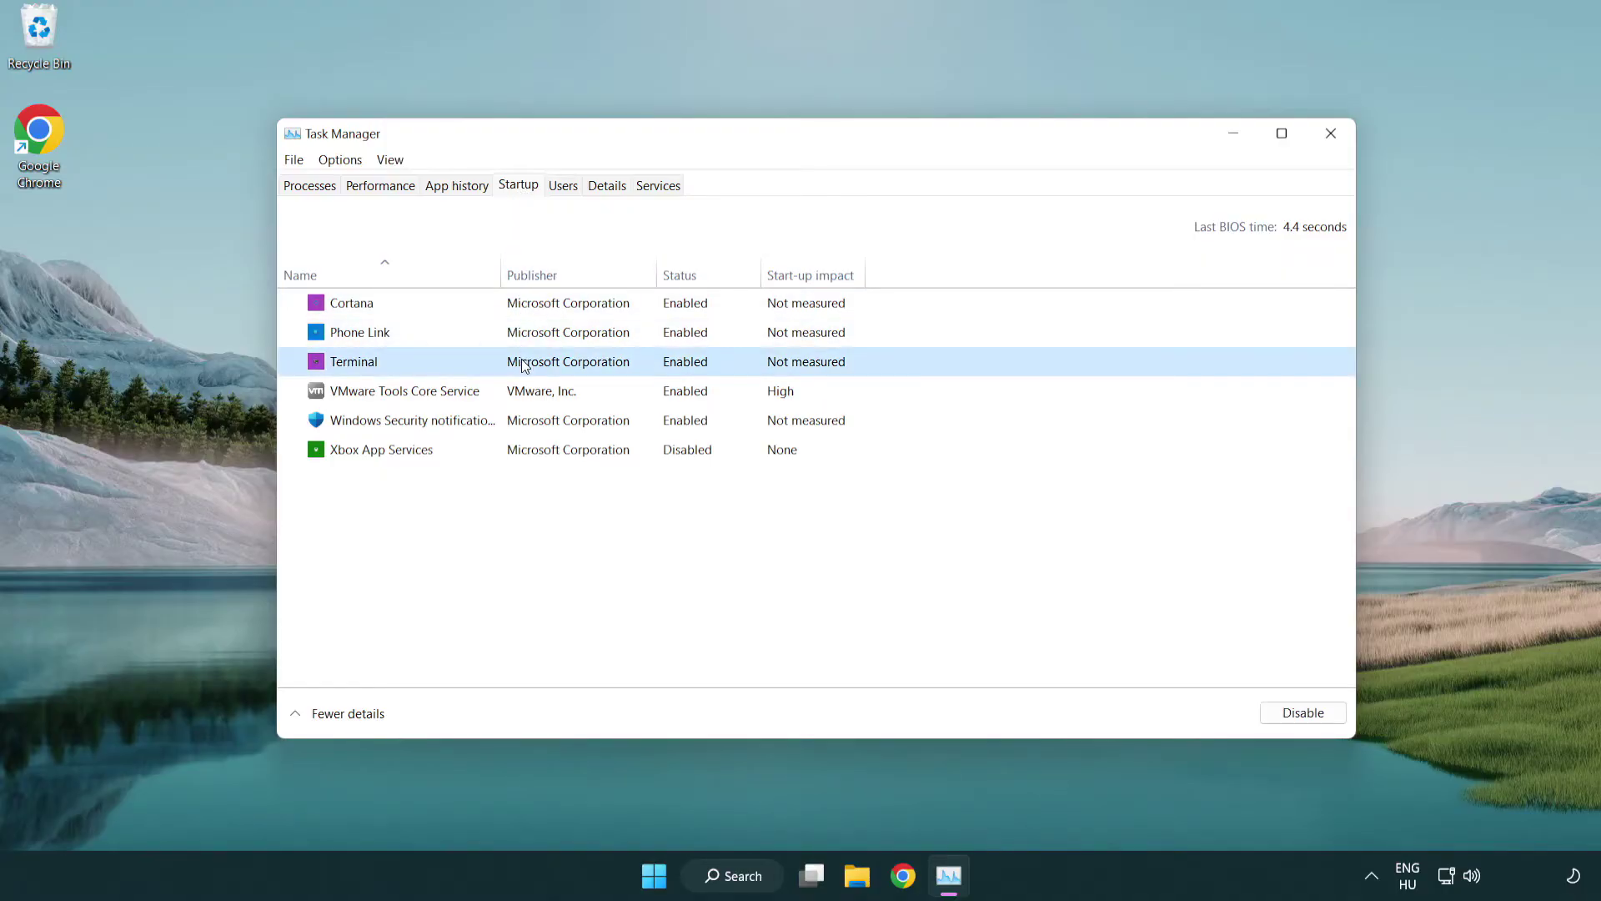
left_click(1280, 712)
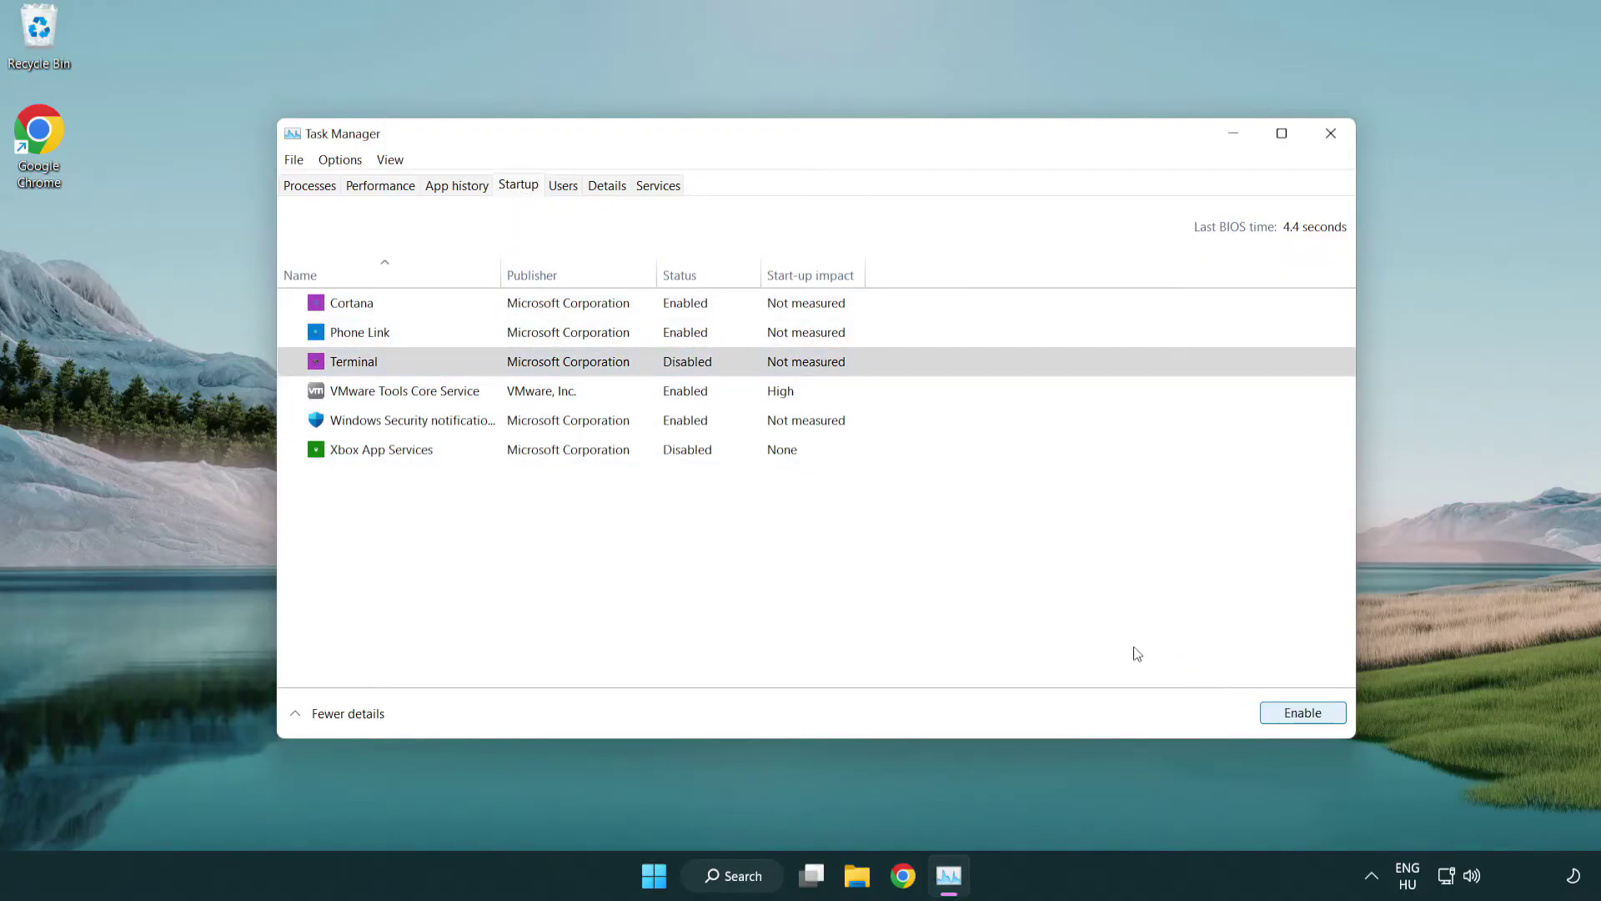
left_click(667, 337)
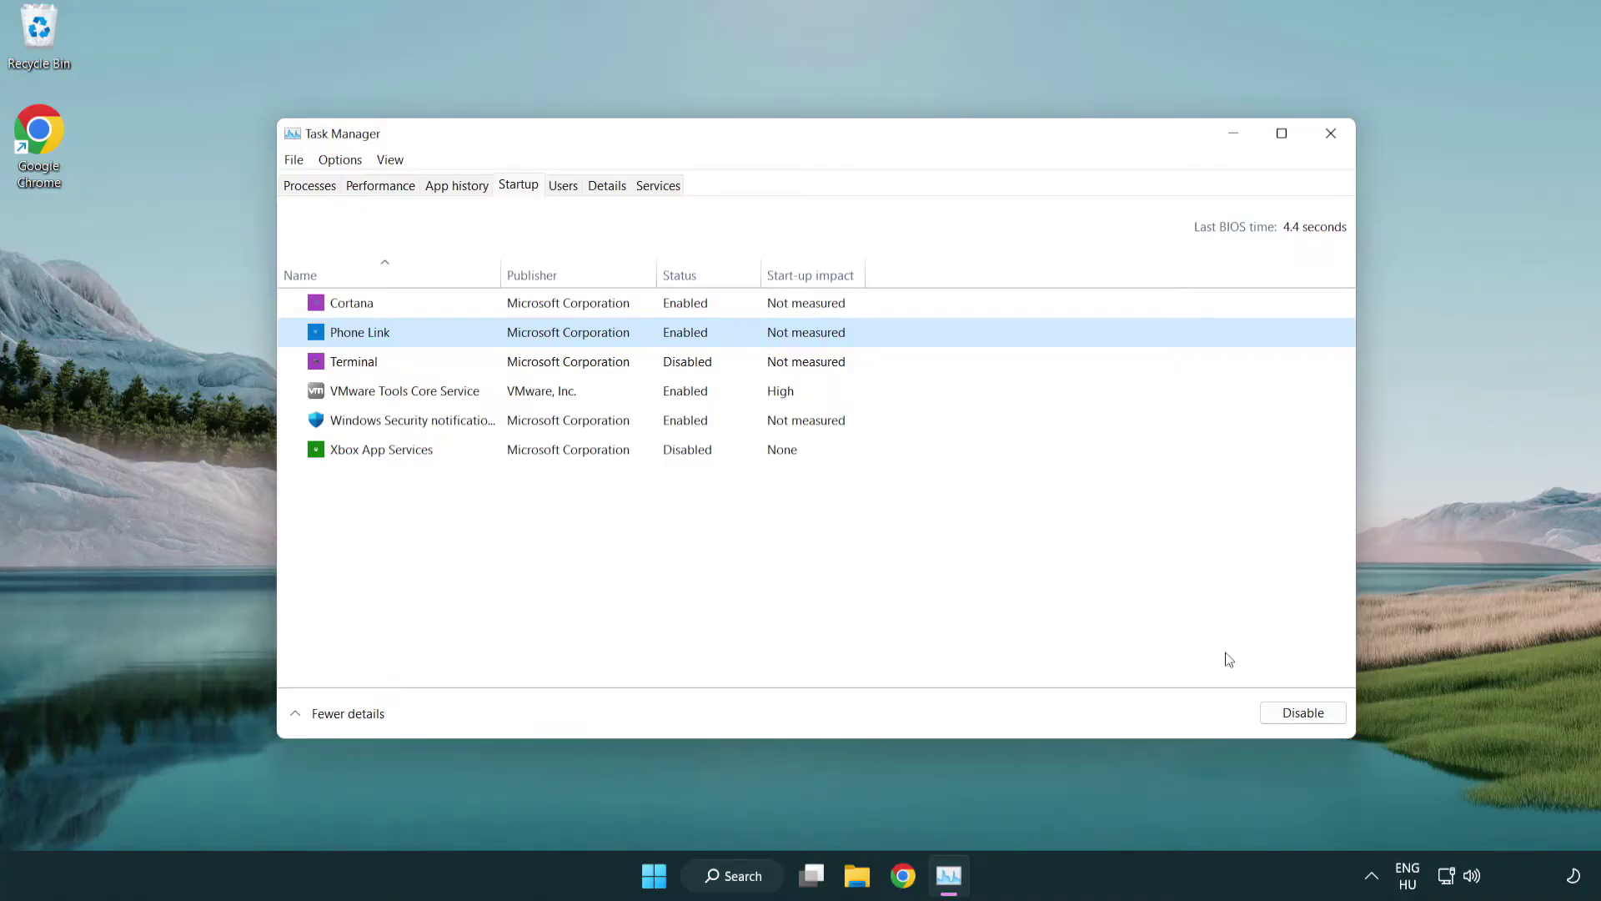
left_click(1303, 714)
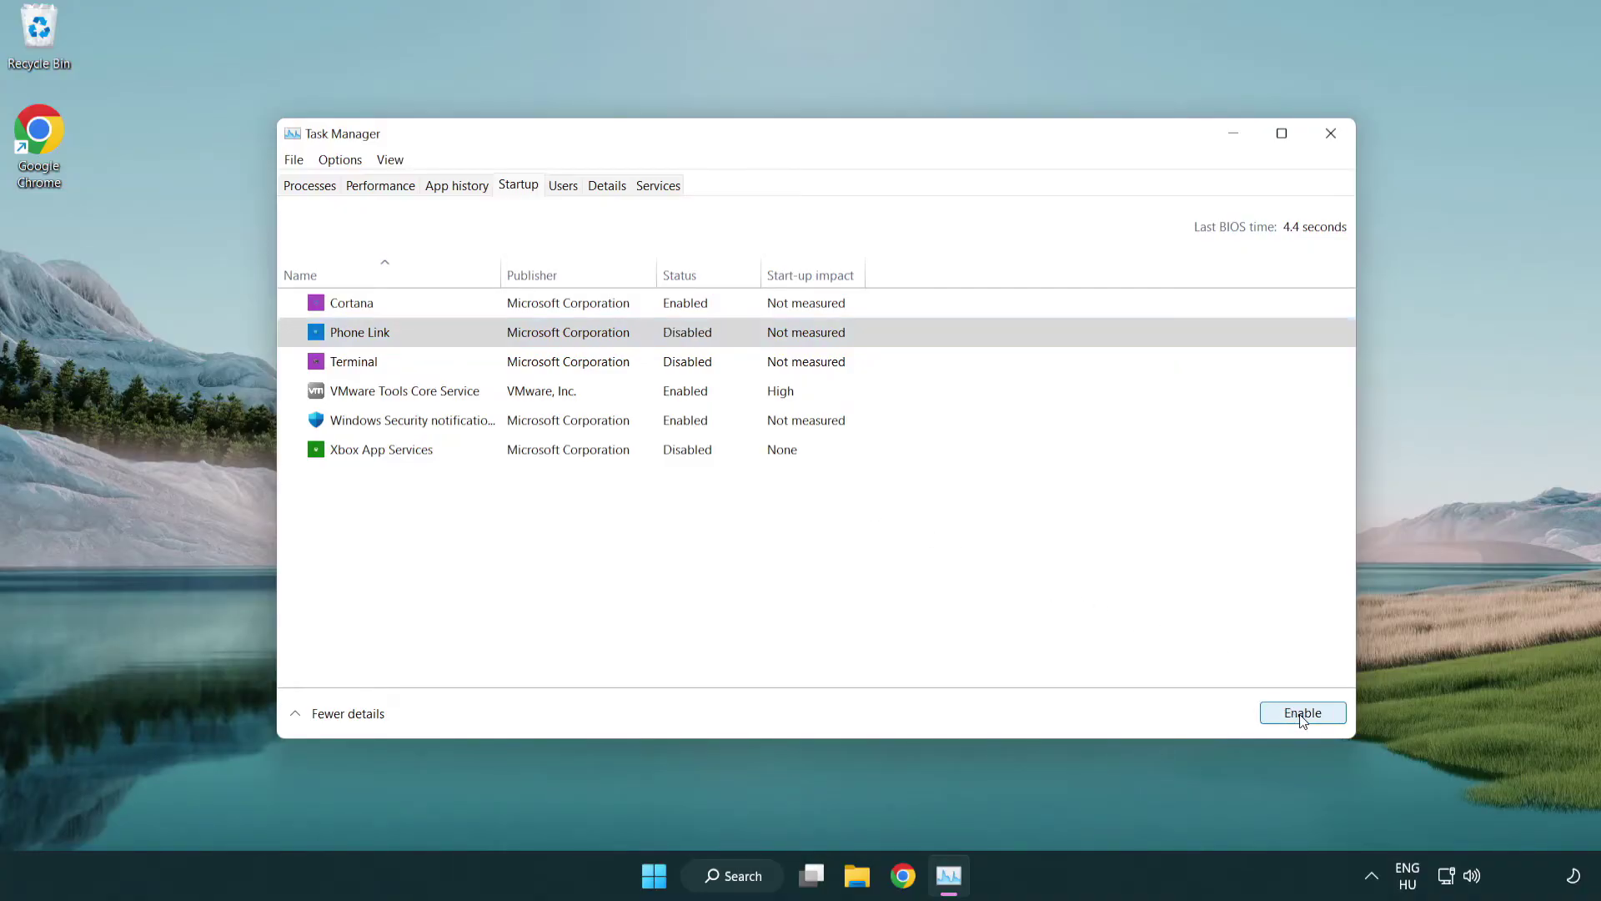
left_click(573, 312)
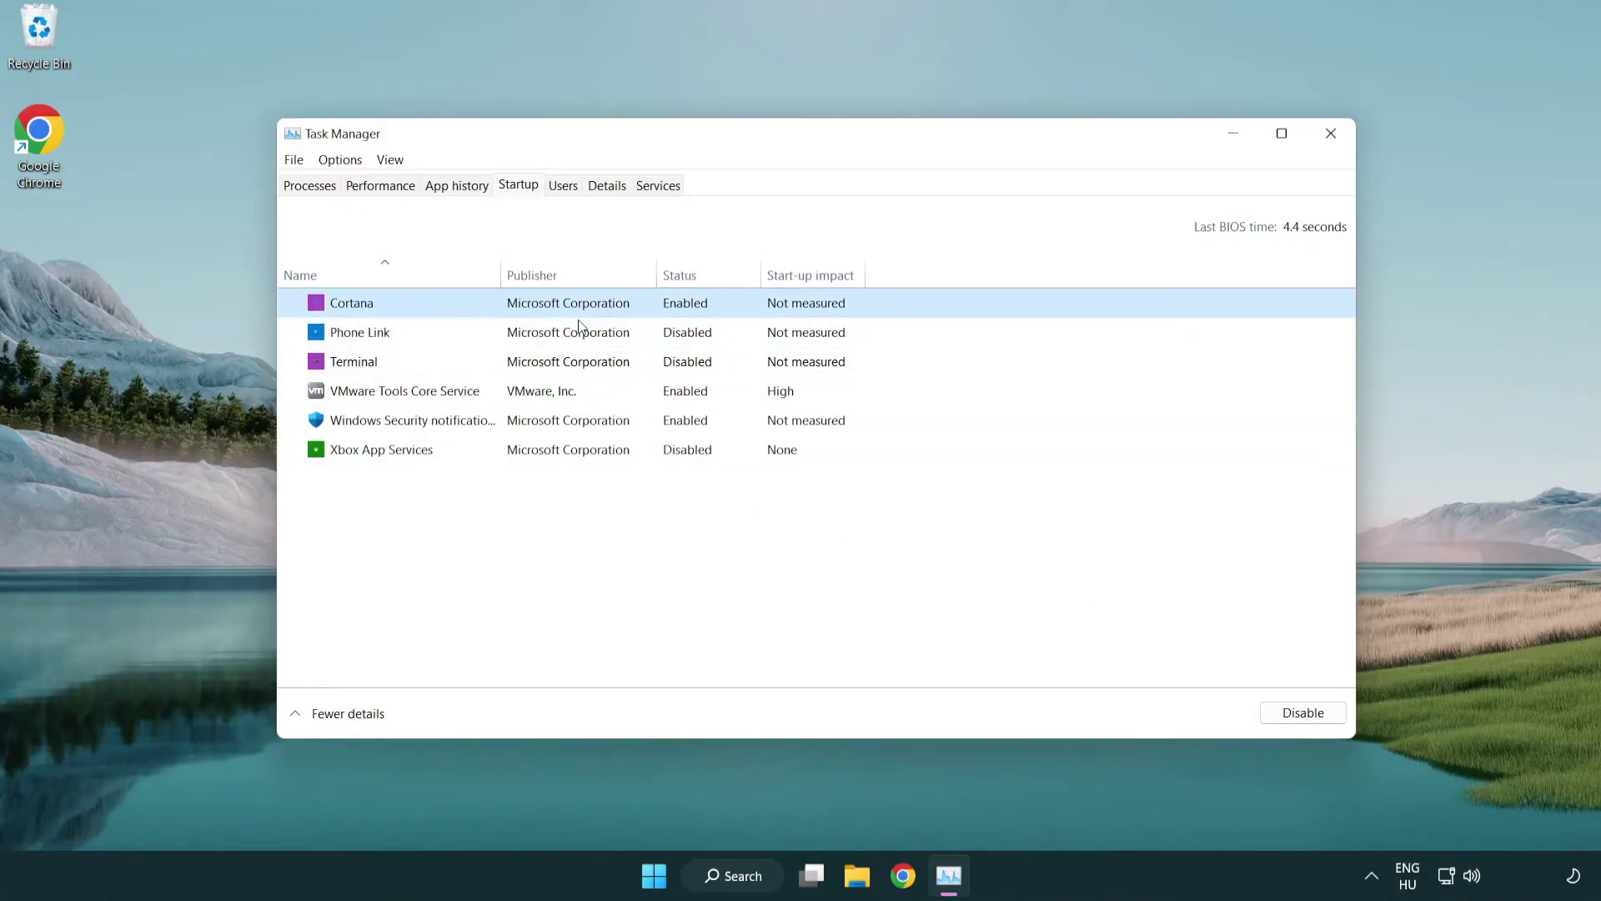
left_click(1270, 711)
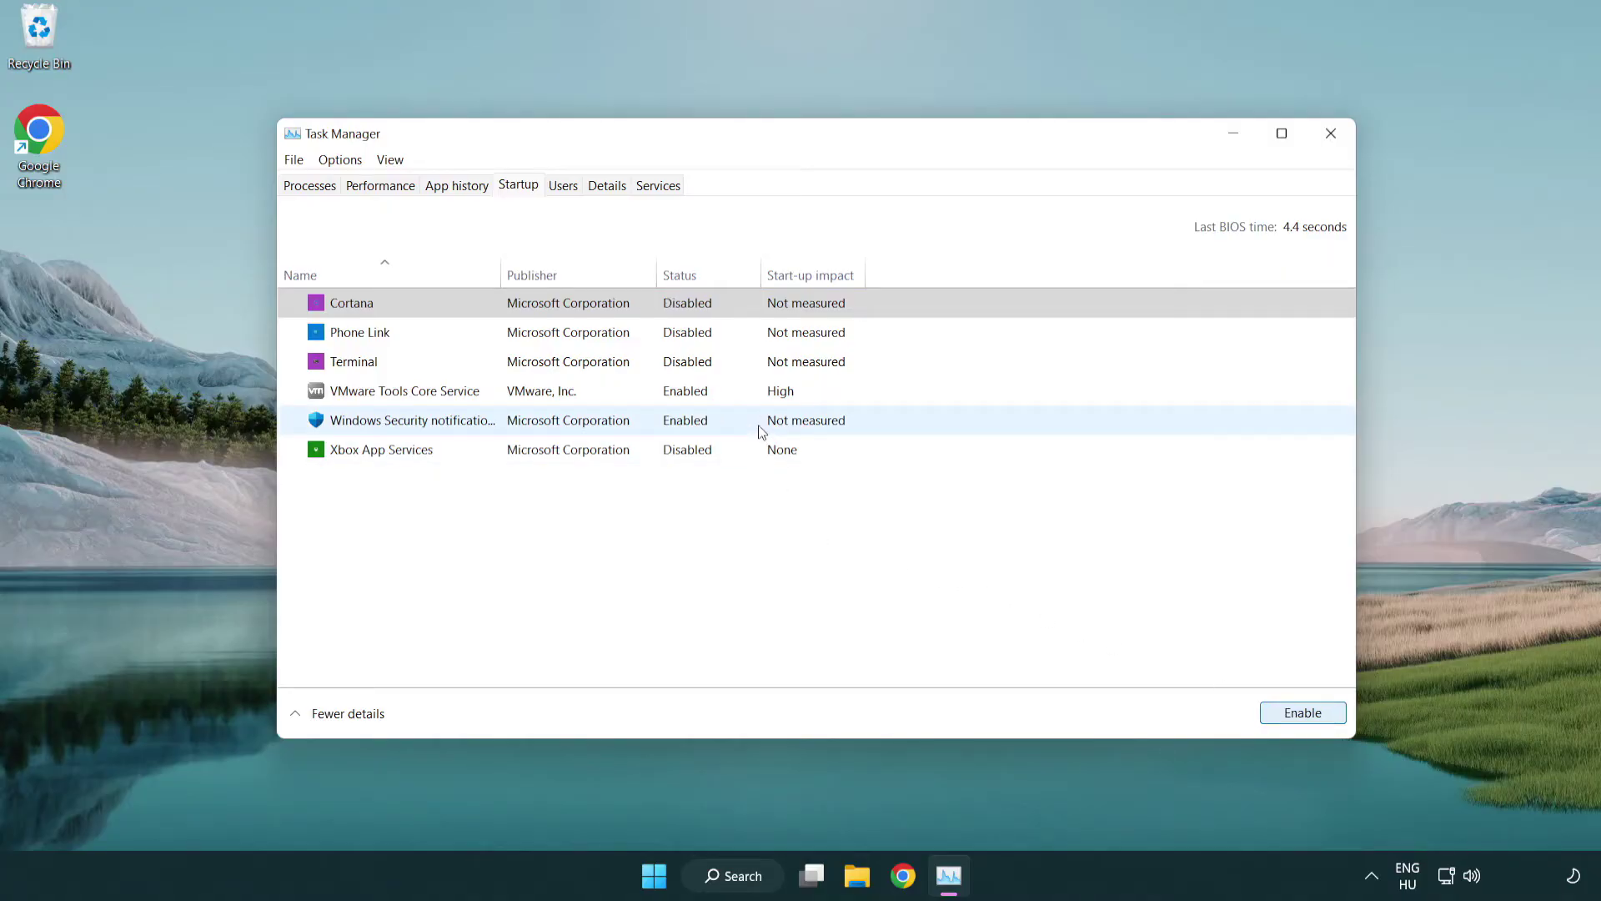
left_click(761, 426)
left_click(1263, 708)
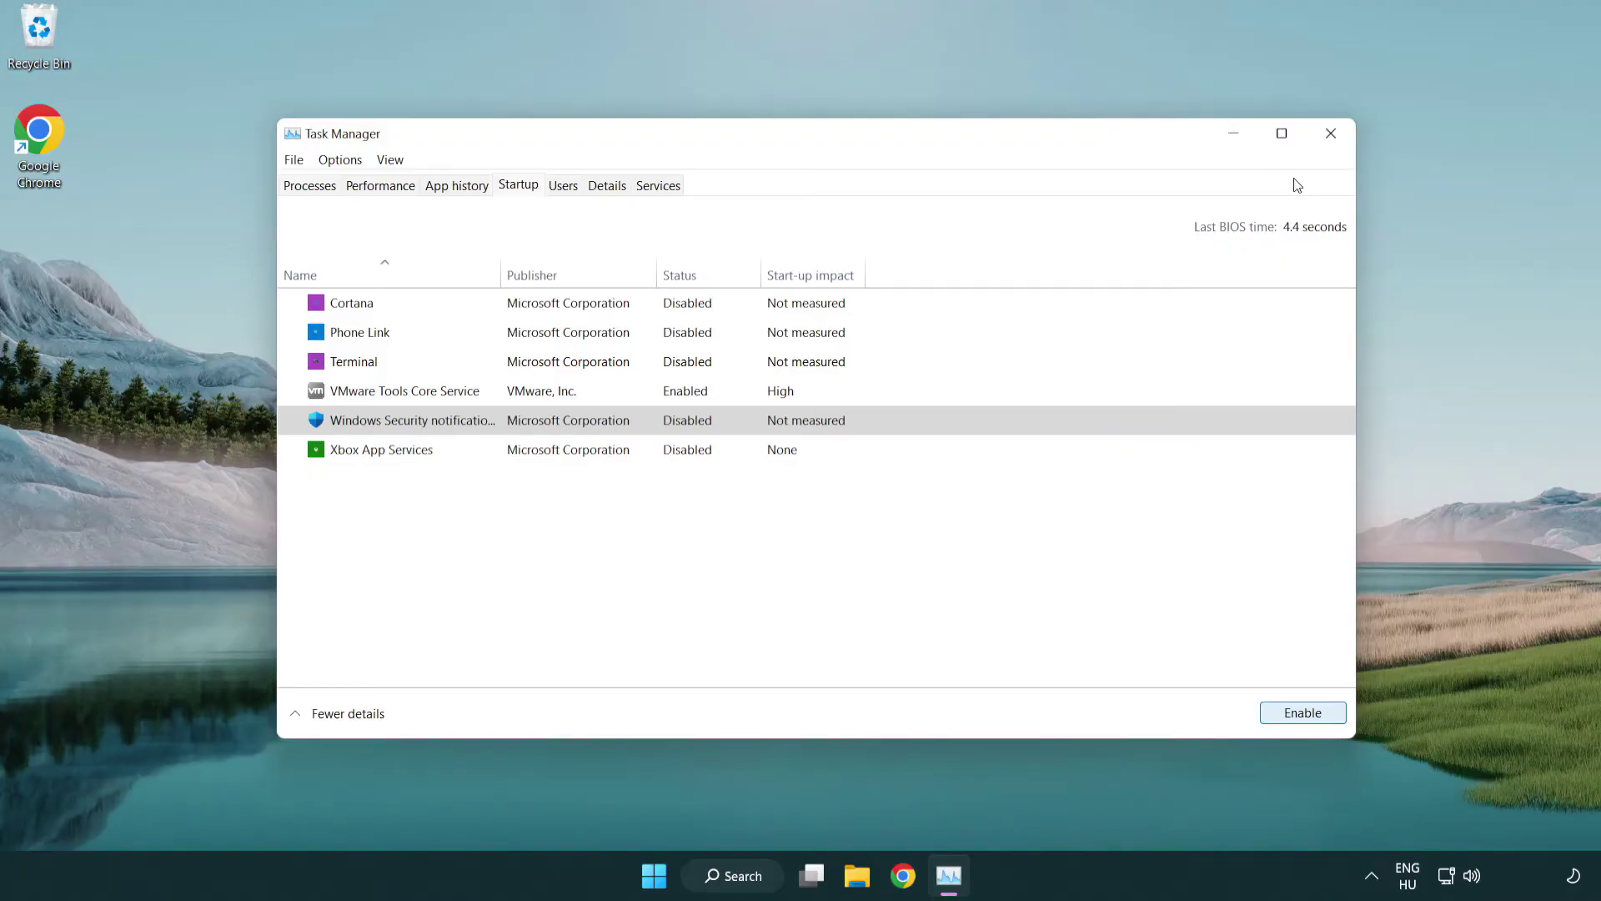
left_click(1332, 136)
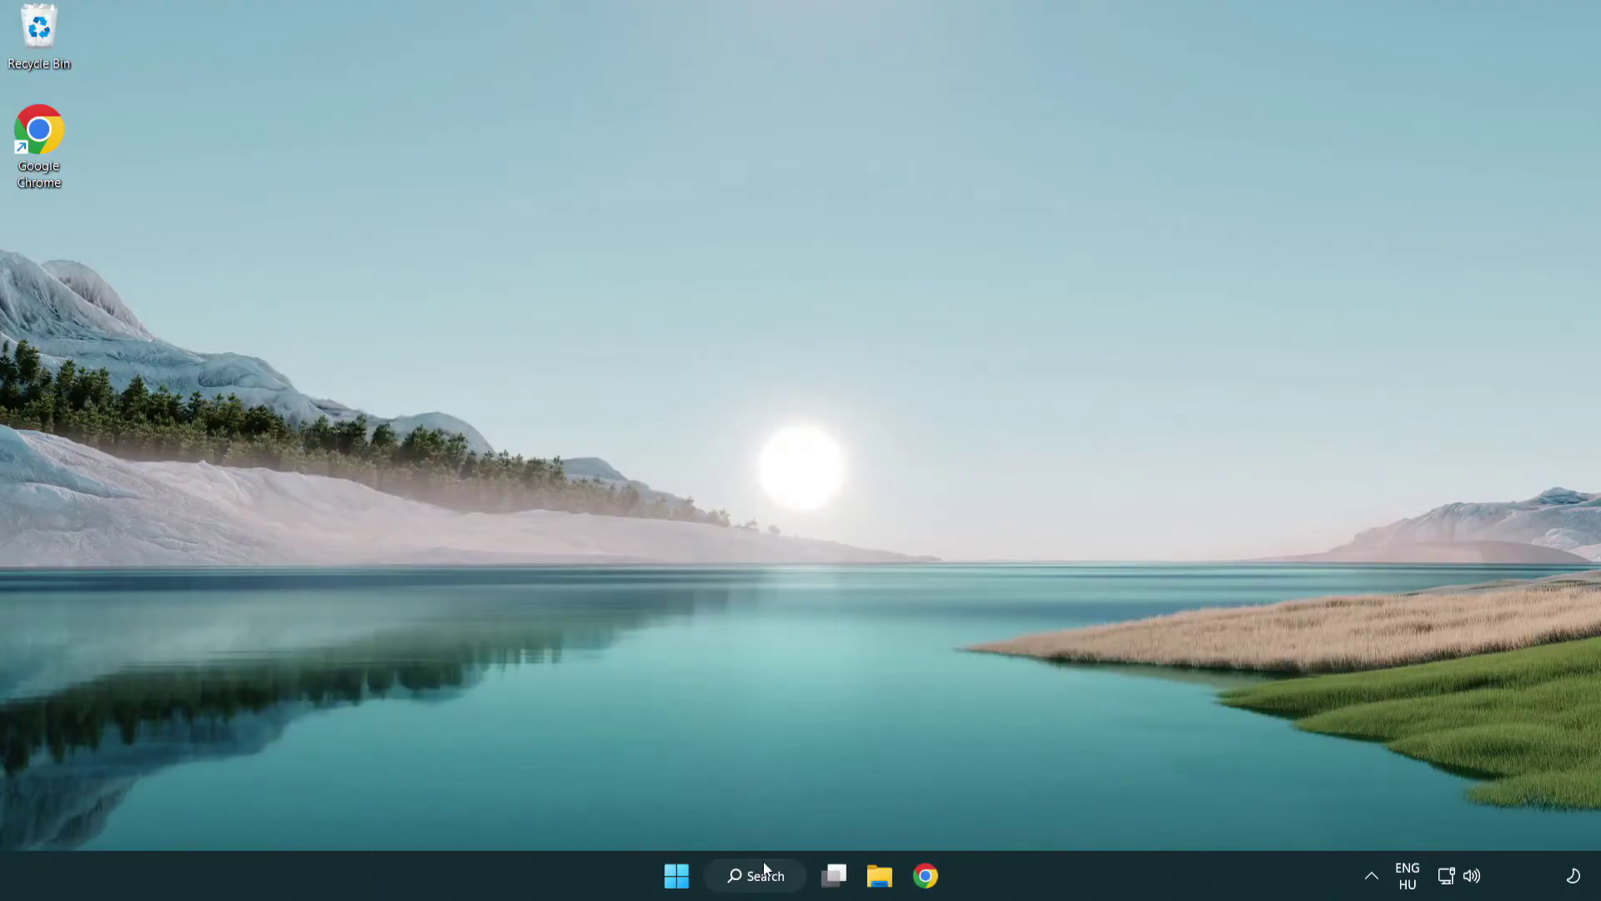
Step: Search Windows for 'security' and launch the Windows Security app
left_click(767, 878)
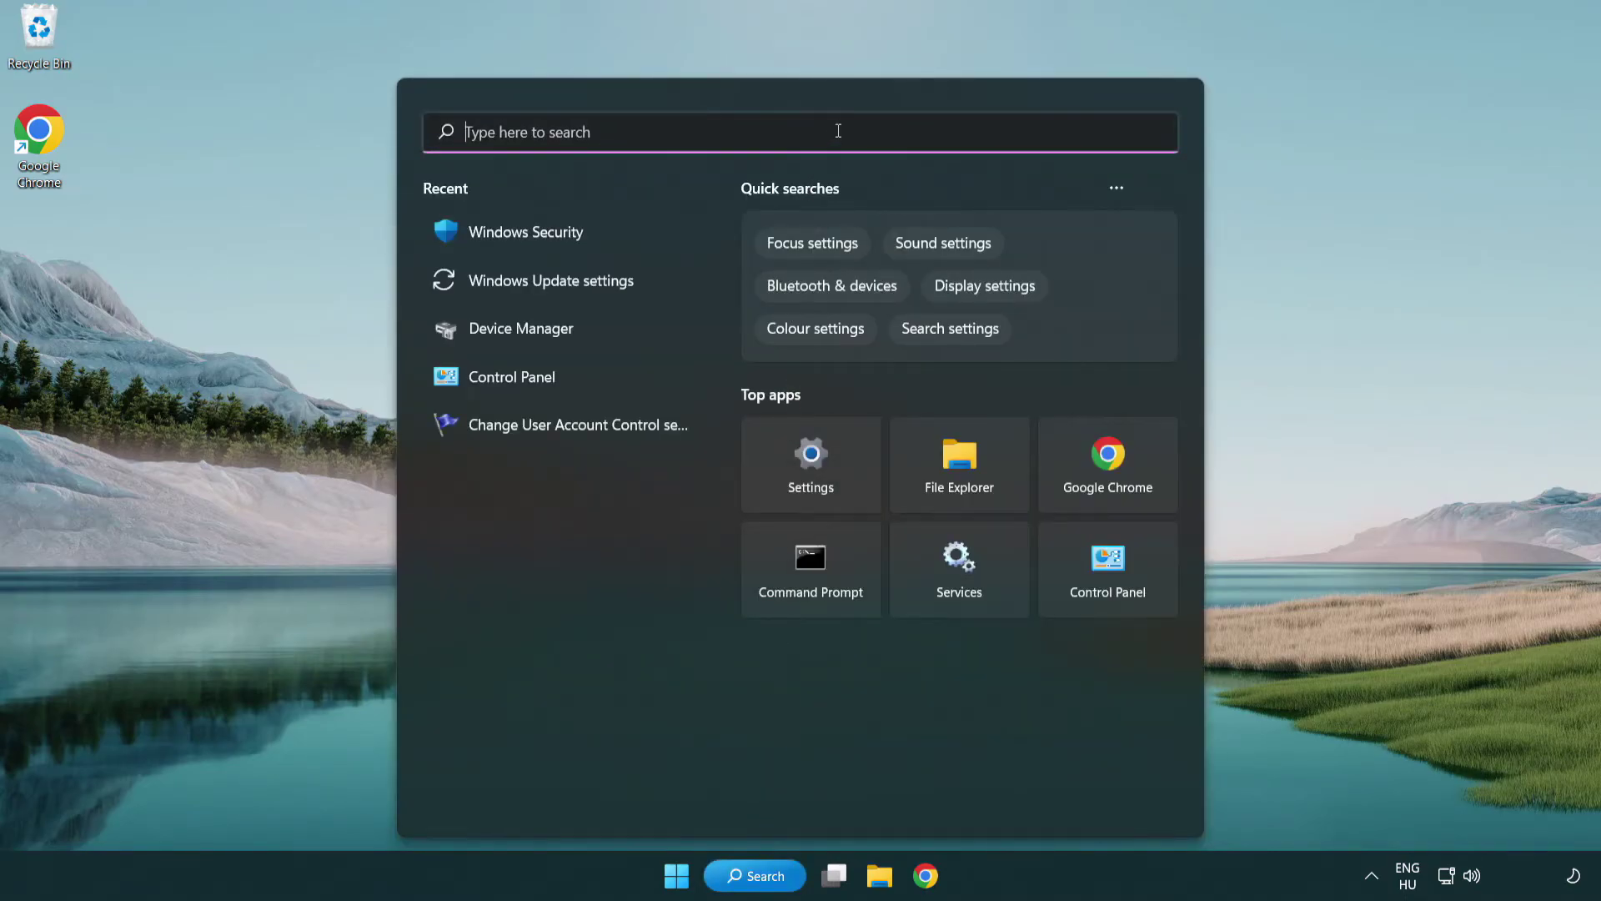
type("securi")
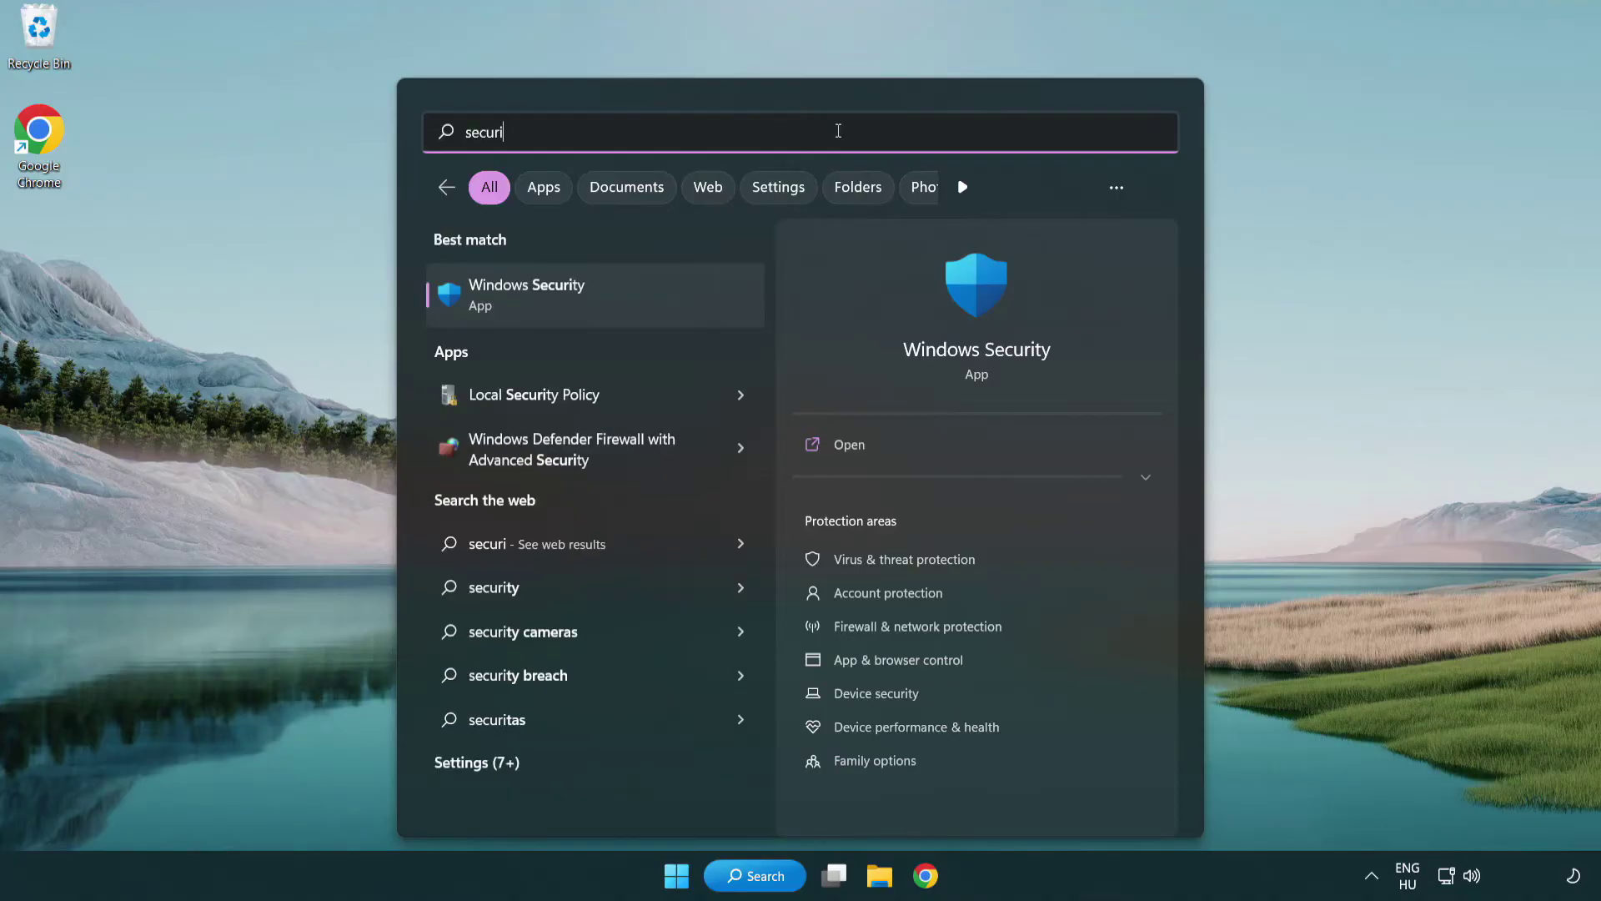
type("ty")
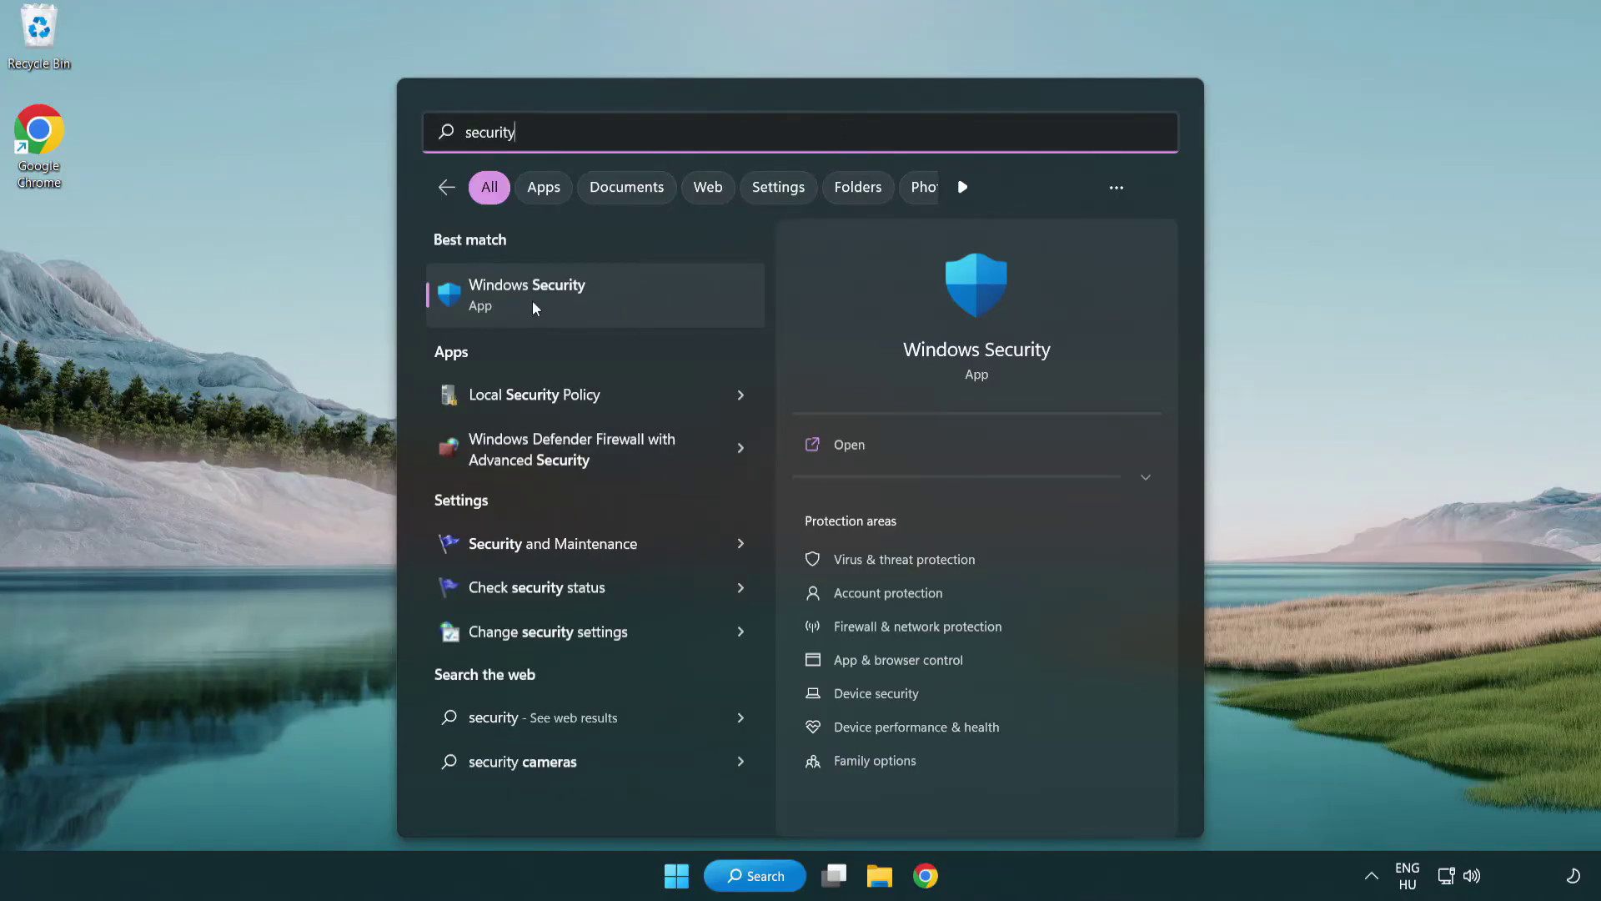
left_click(656, 310)
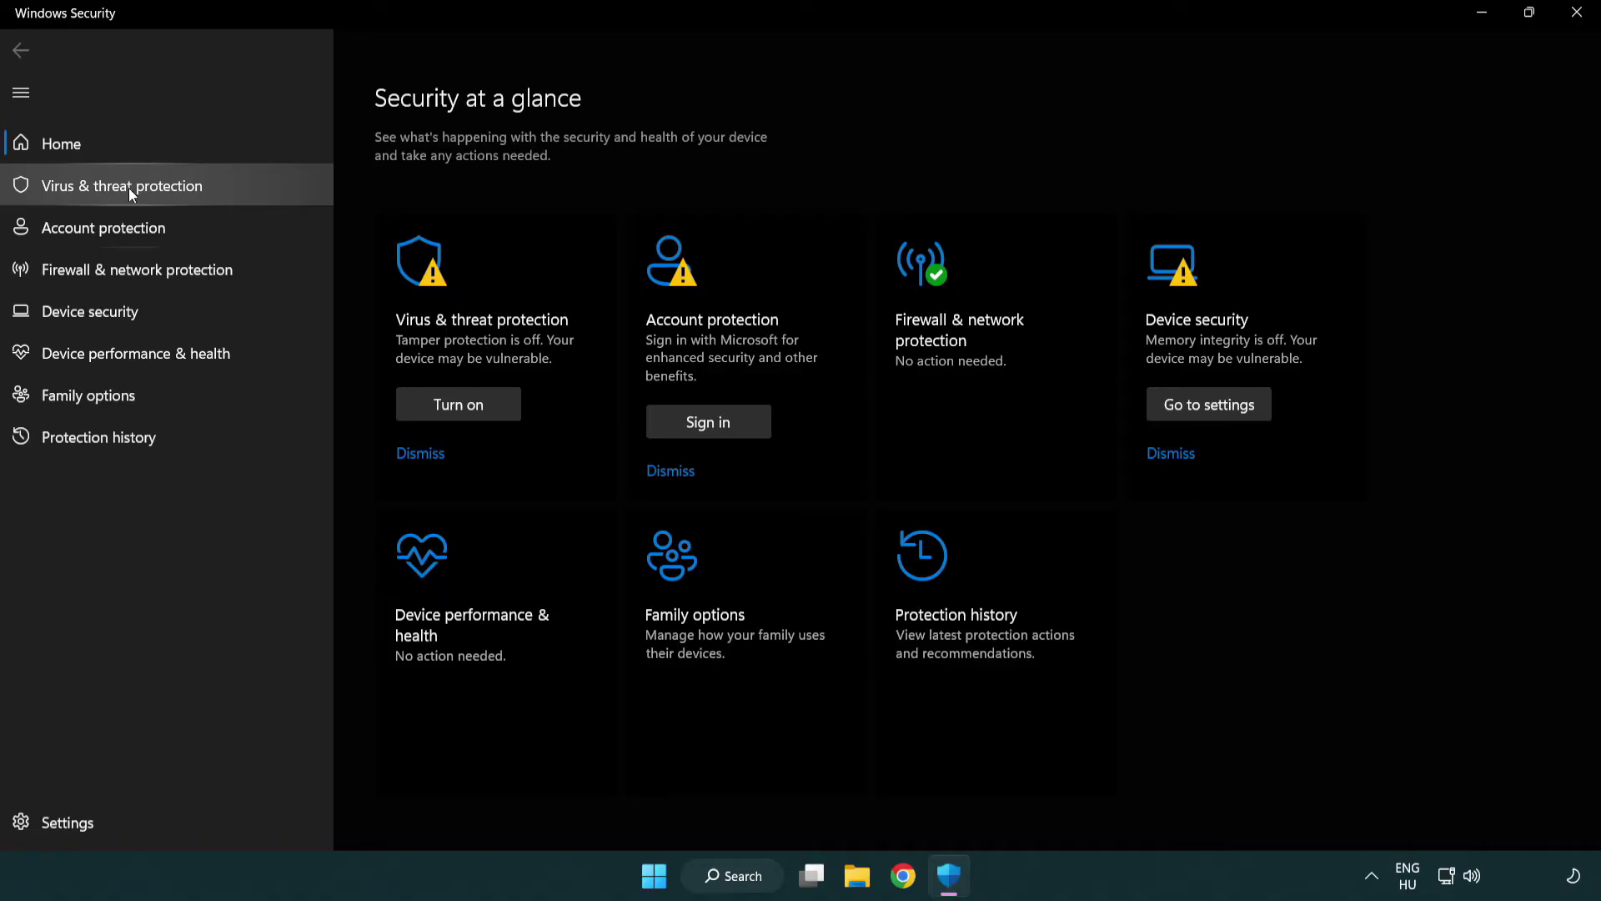
Step: Go to the Virus & threat protection settings and open the Add or remove exclusions page
left_click(242, 190)
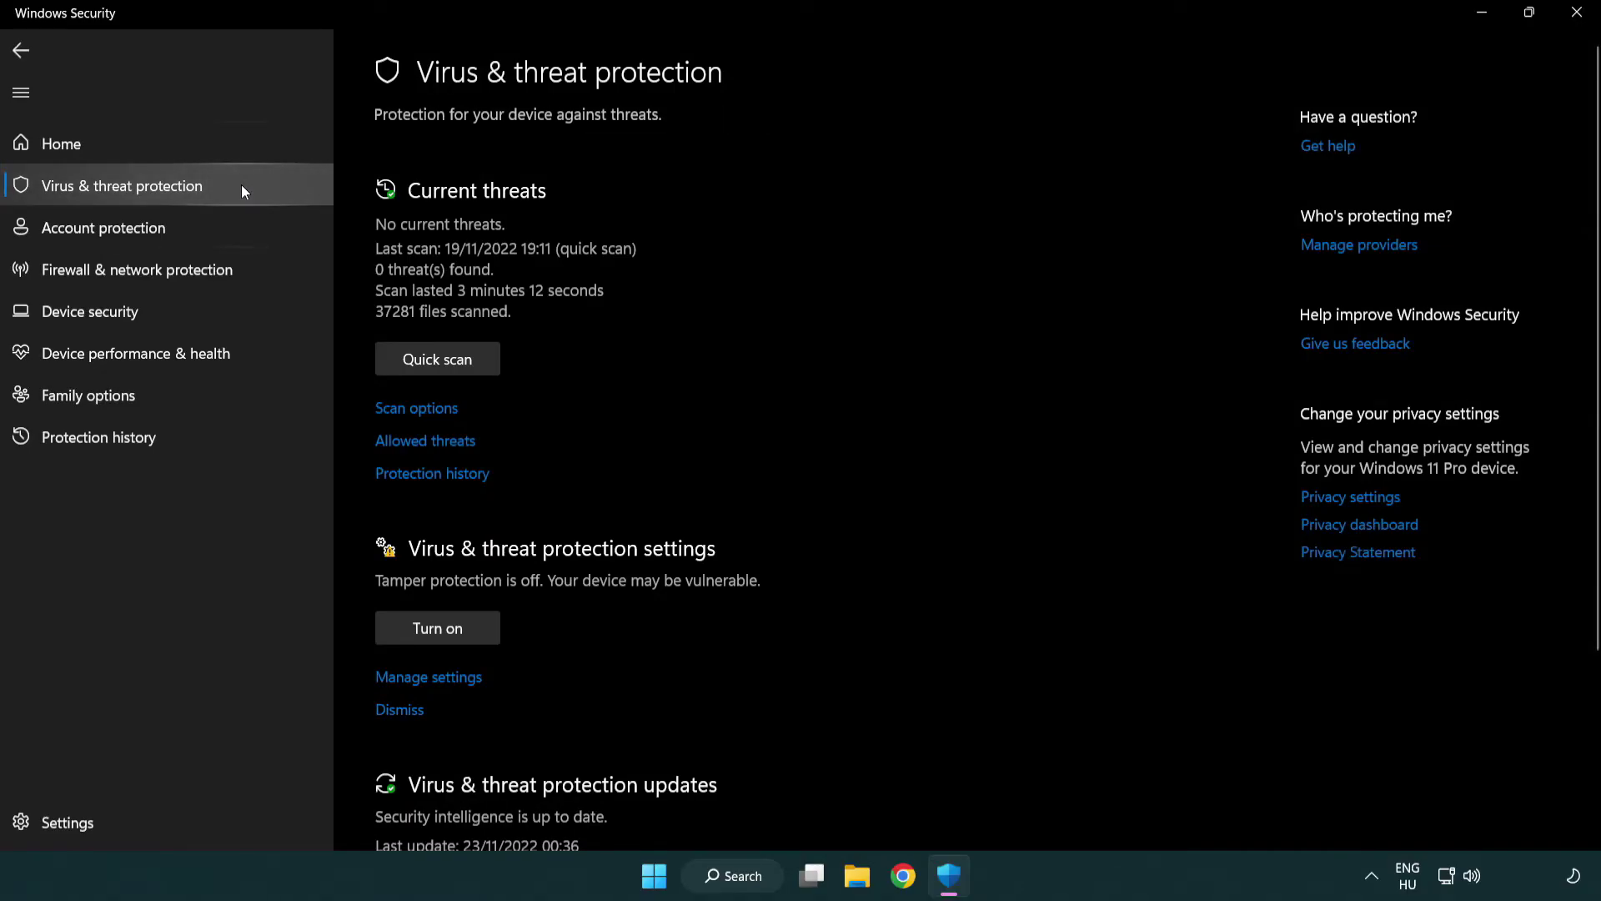
scroll(462, 342, "down", 3)
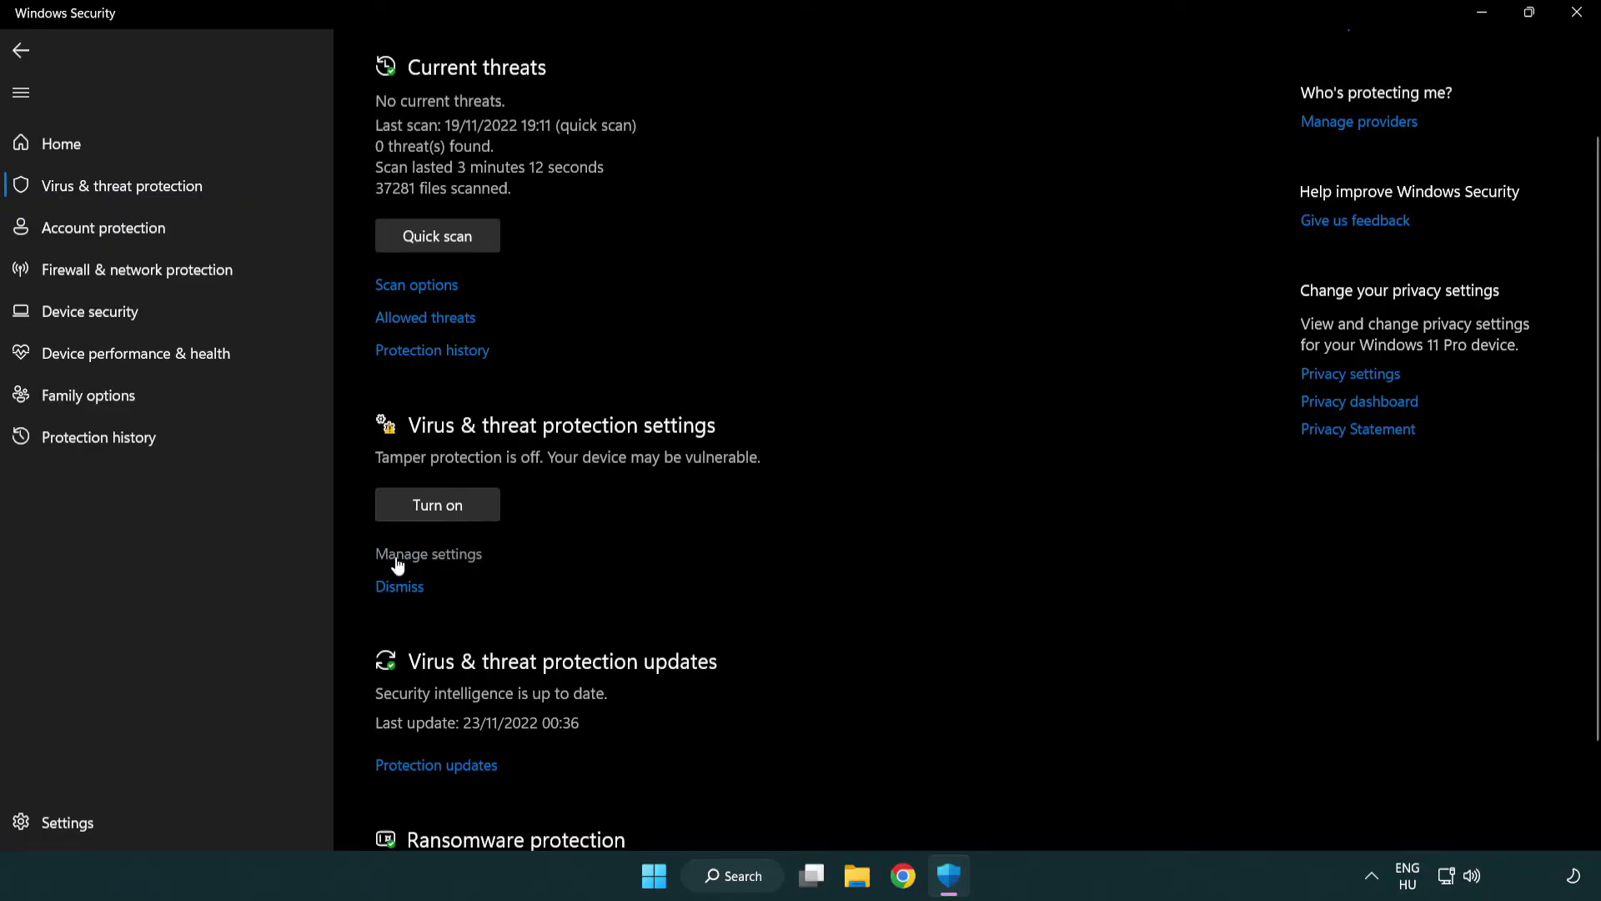
left_click(426, 555)
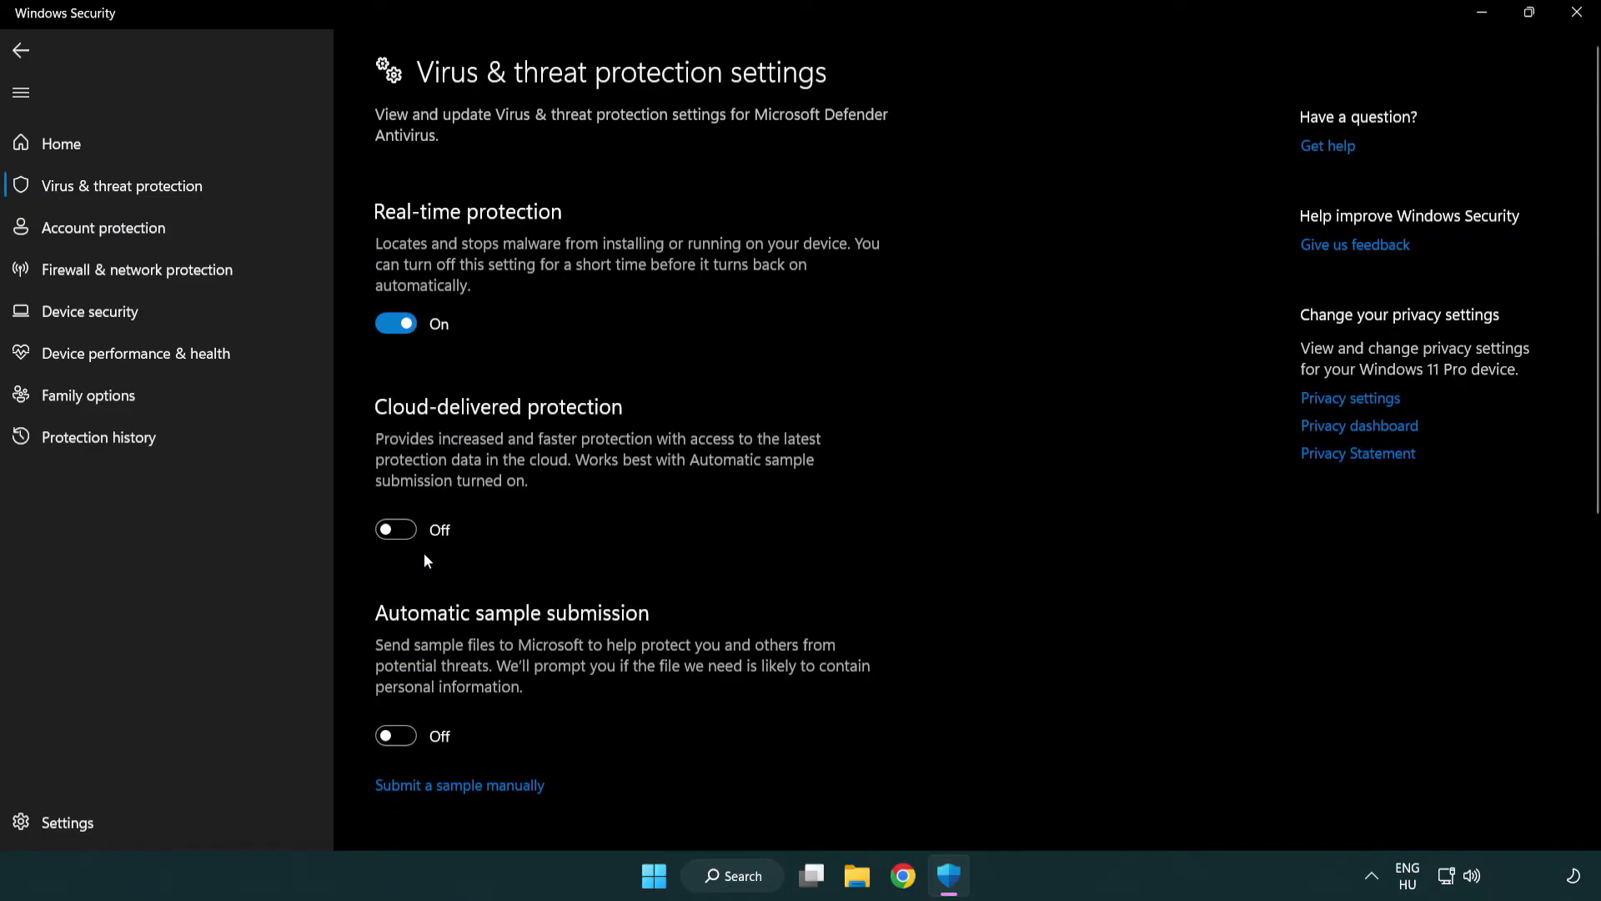
scroll(426, 561, "down", 7)
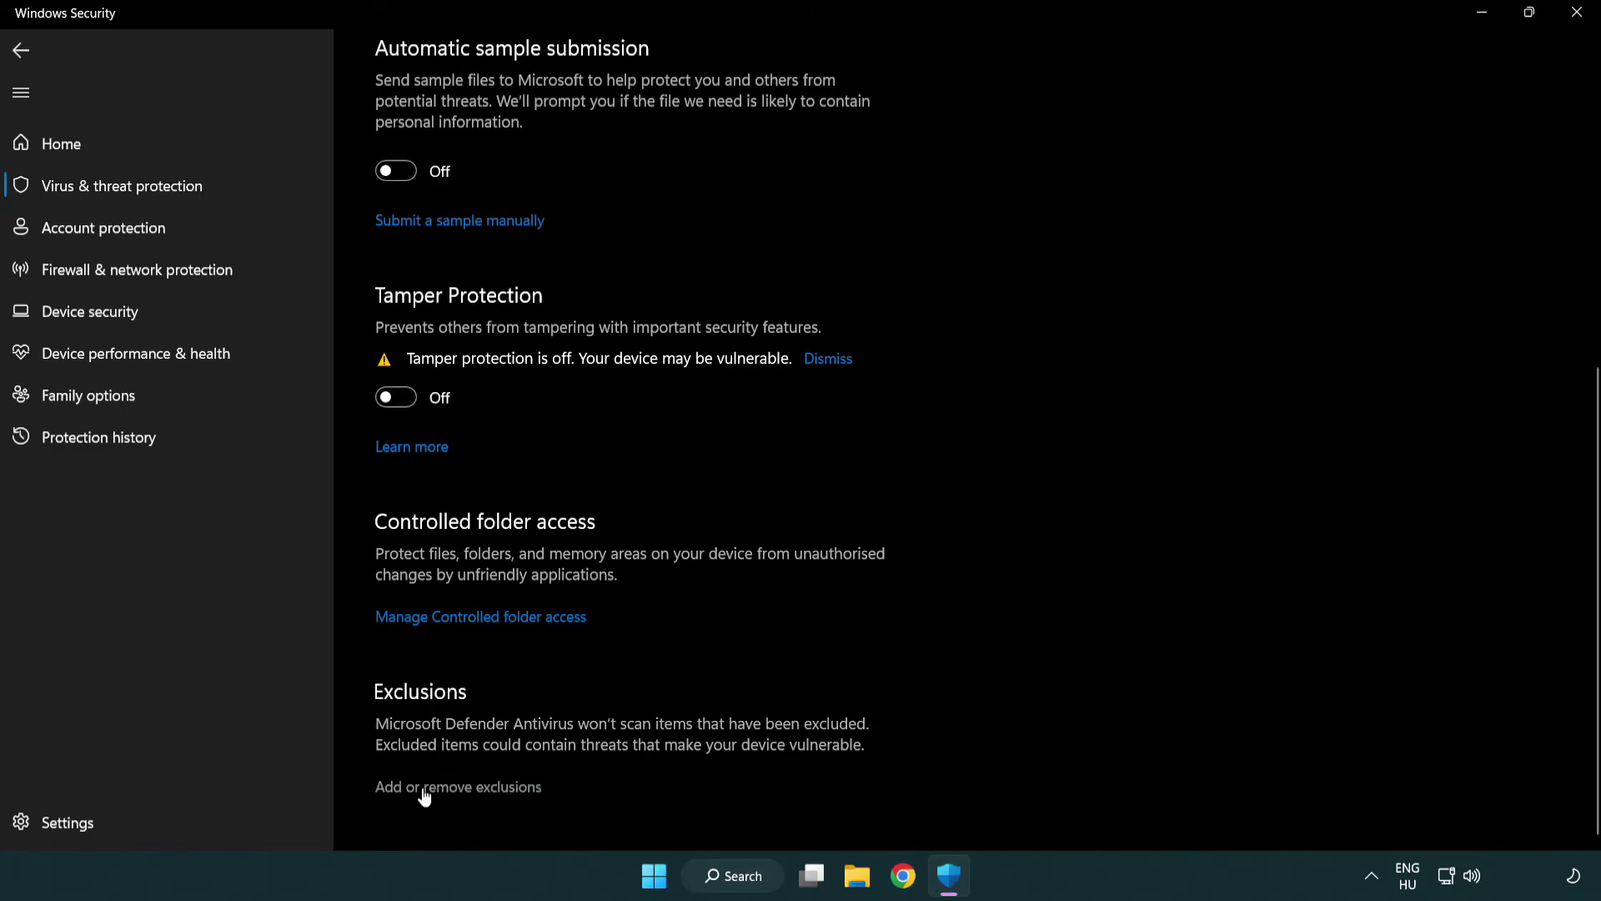
left_click(464, 799)
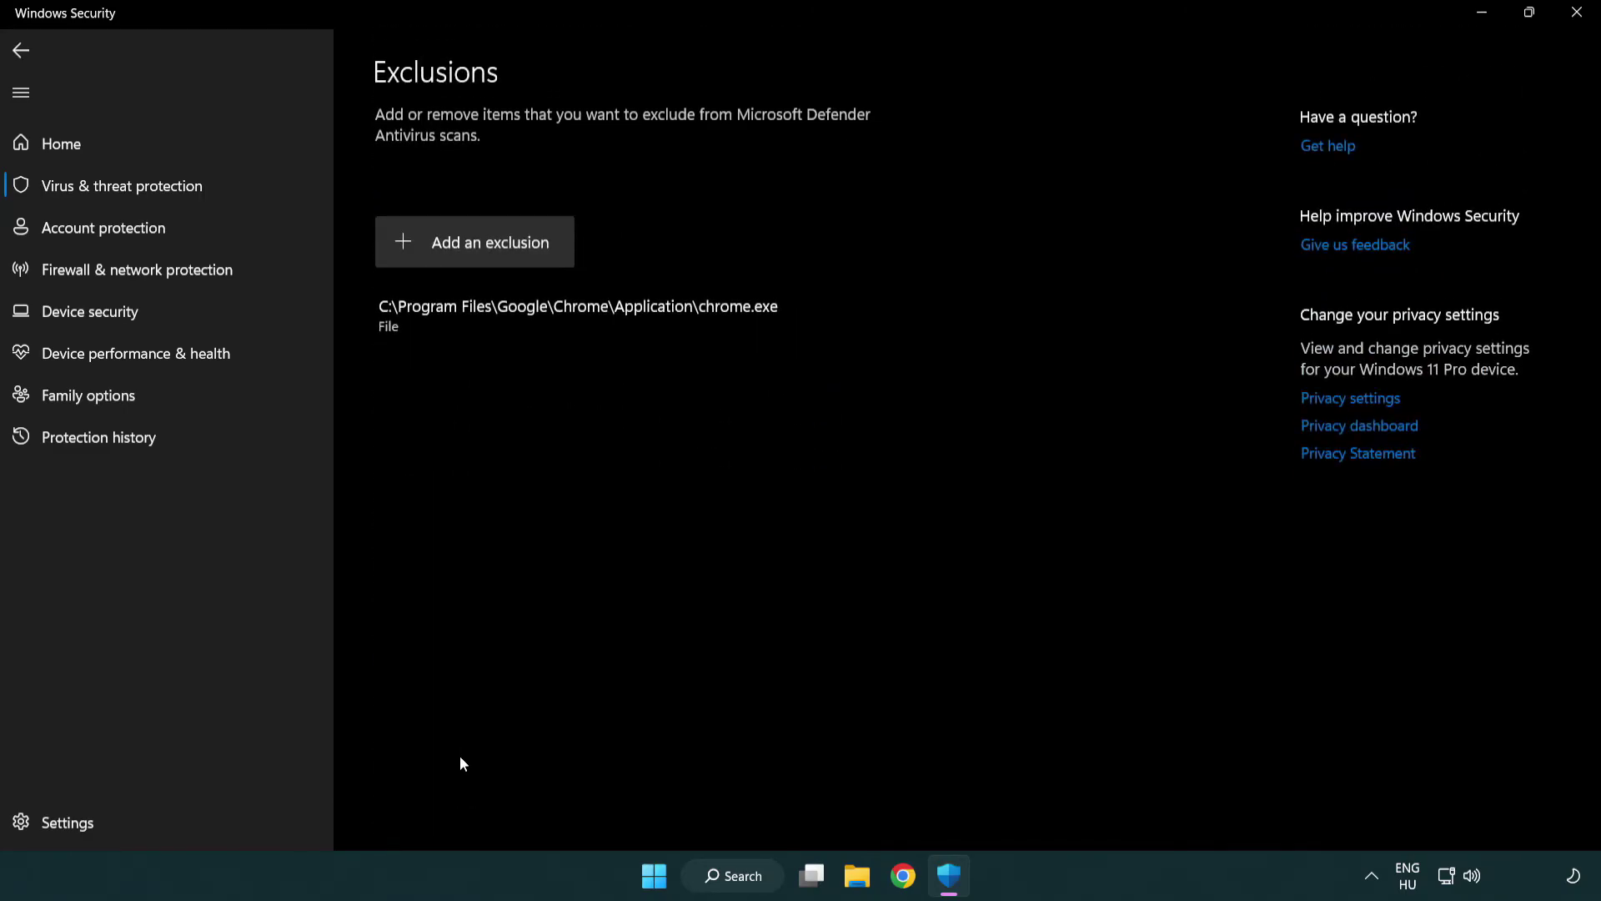
Step: Add a File exclusion for the shortcut in C:\Program Files (x86)\NOT WORKING APP
left_click(481, 251)
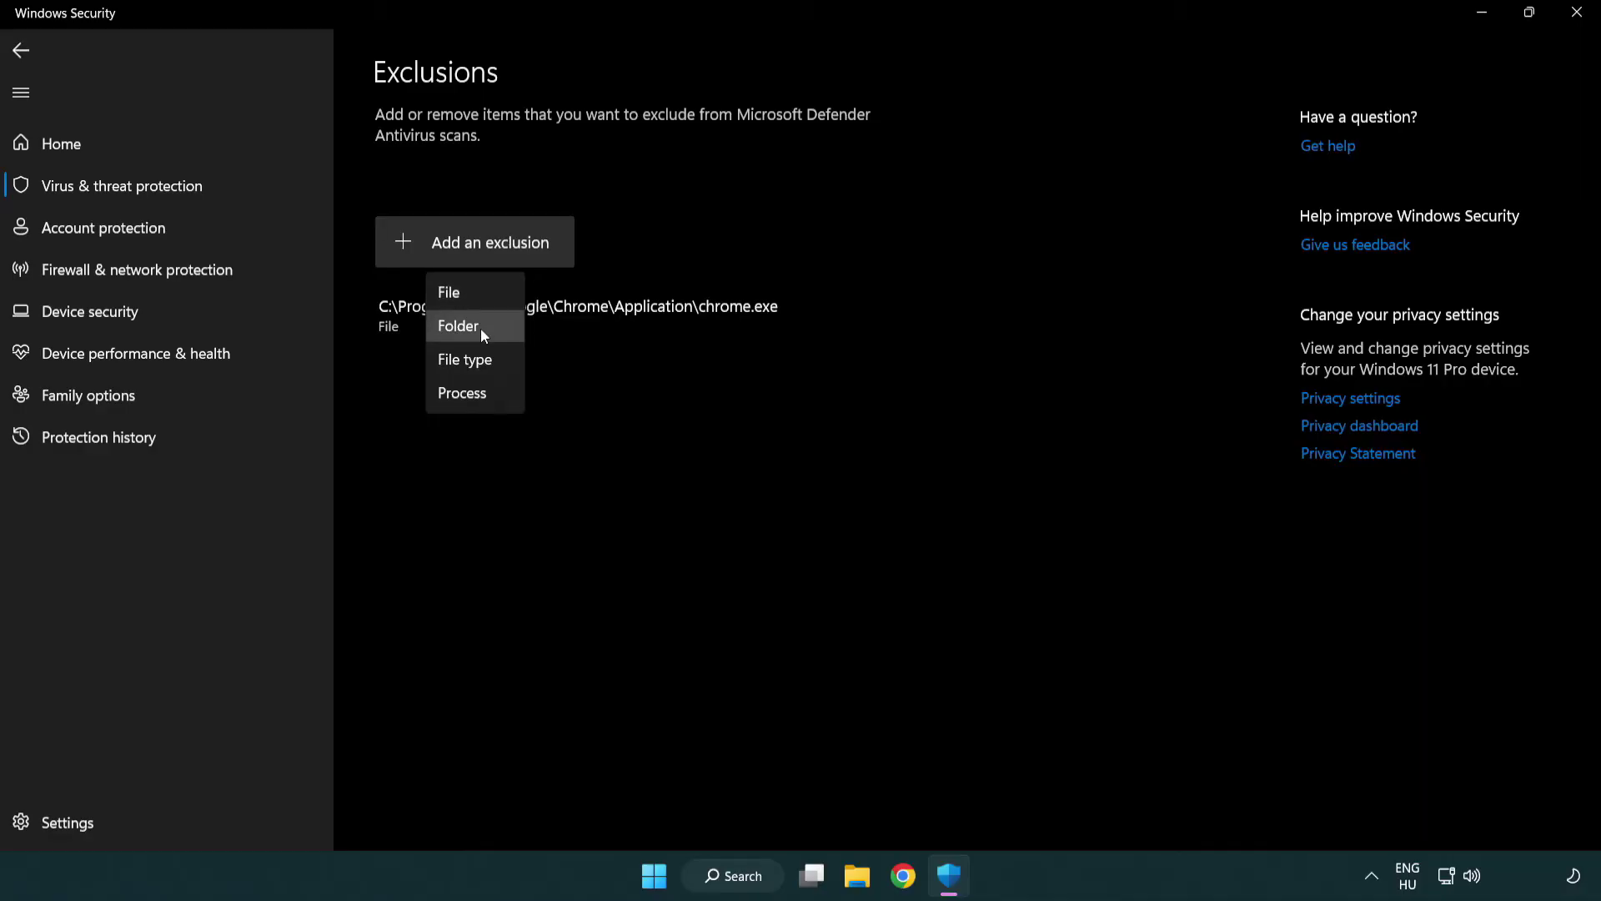
left_click(482, 294)
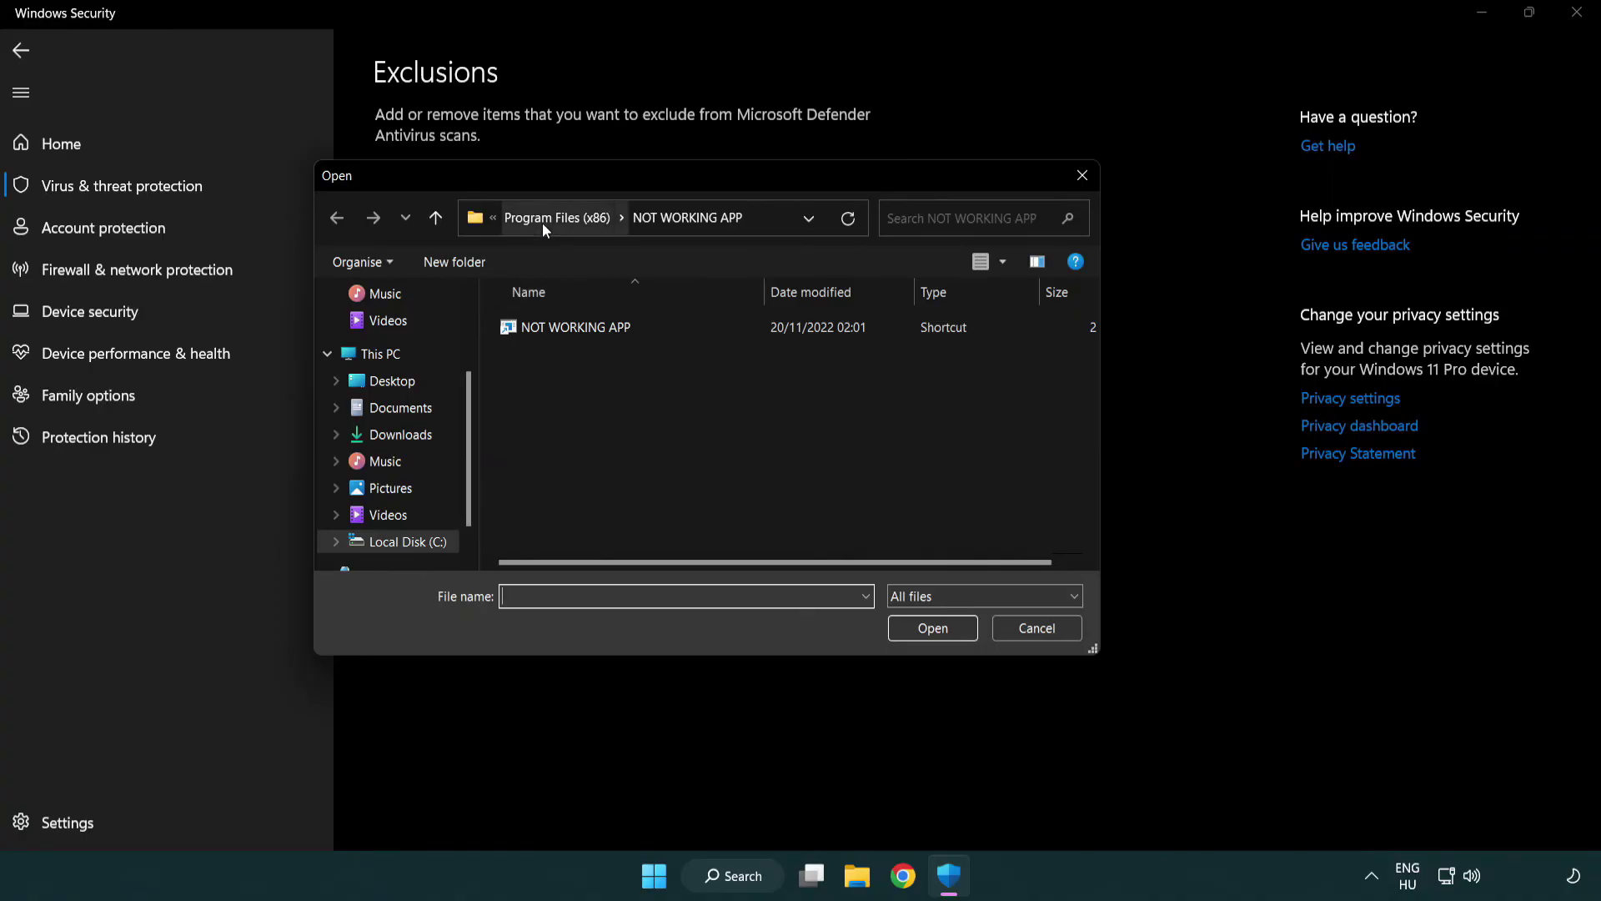
left_click(542, 222)
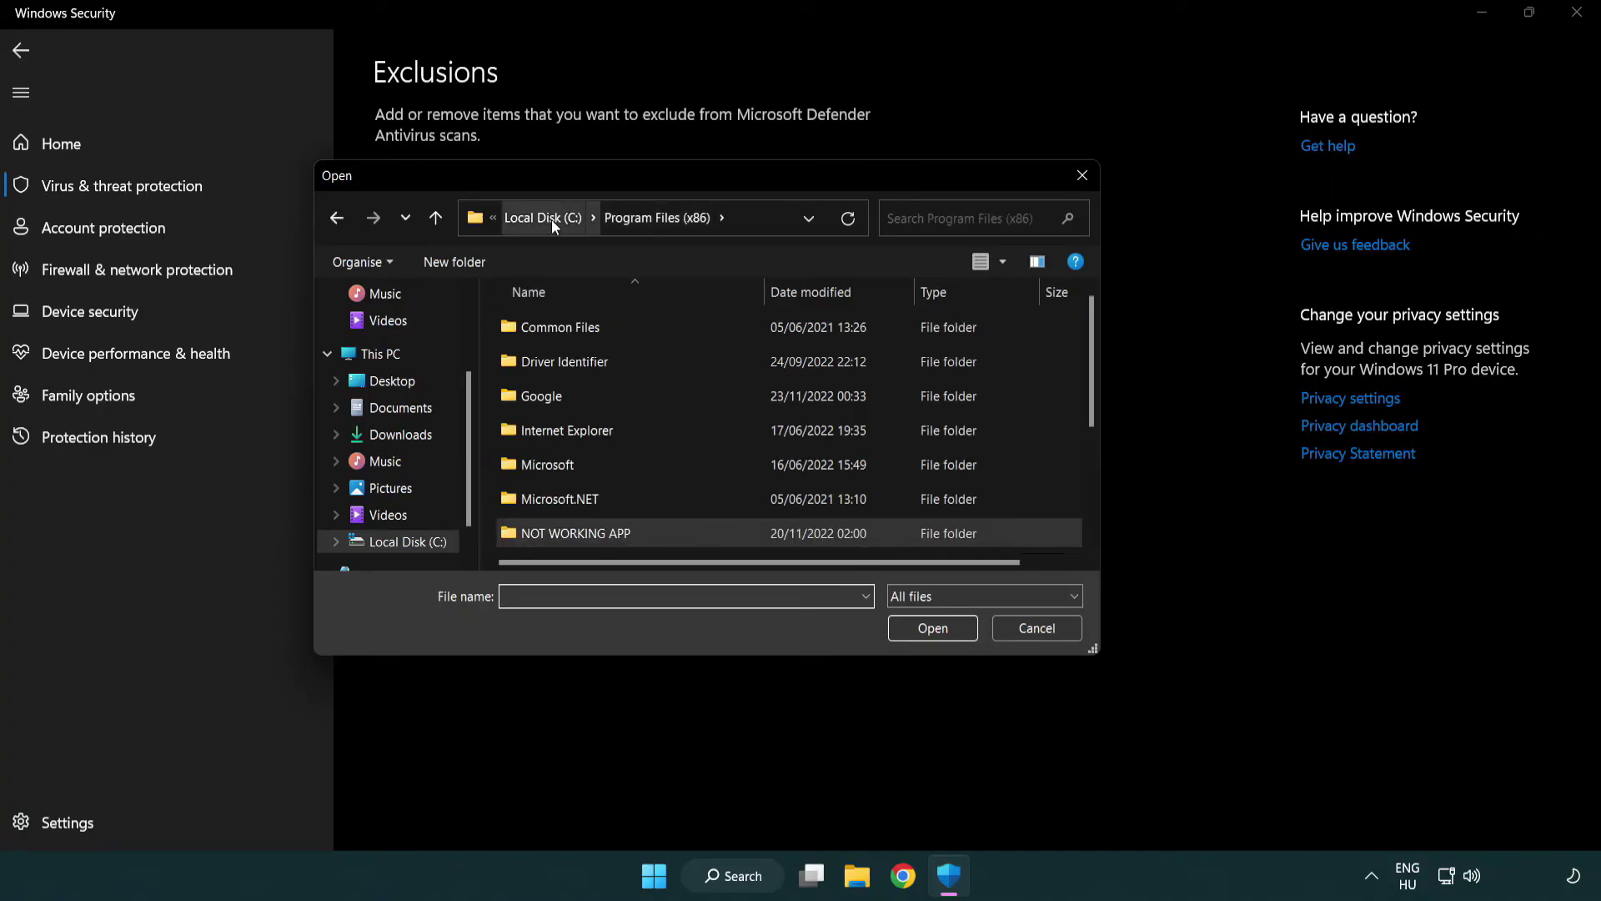
left_click(552, 218)
left_click(542, 222)
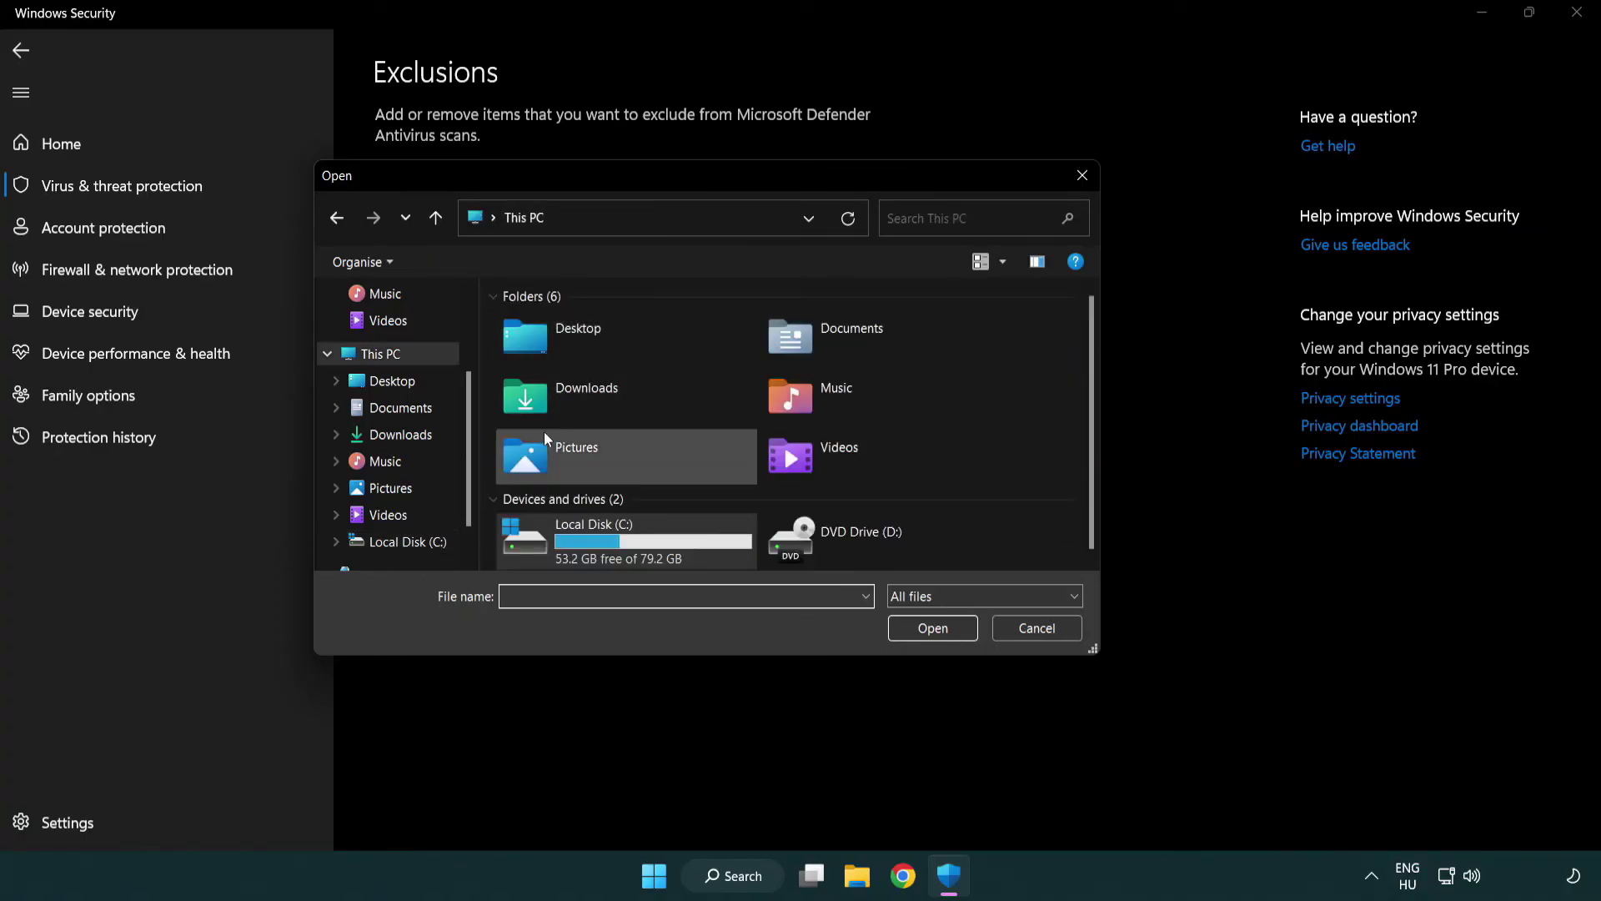
double_click(584, 554)
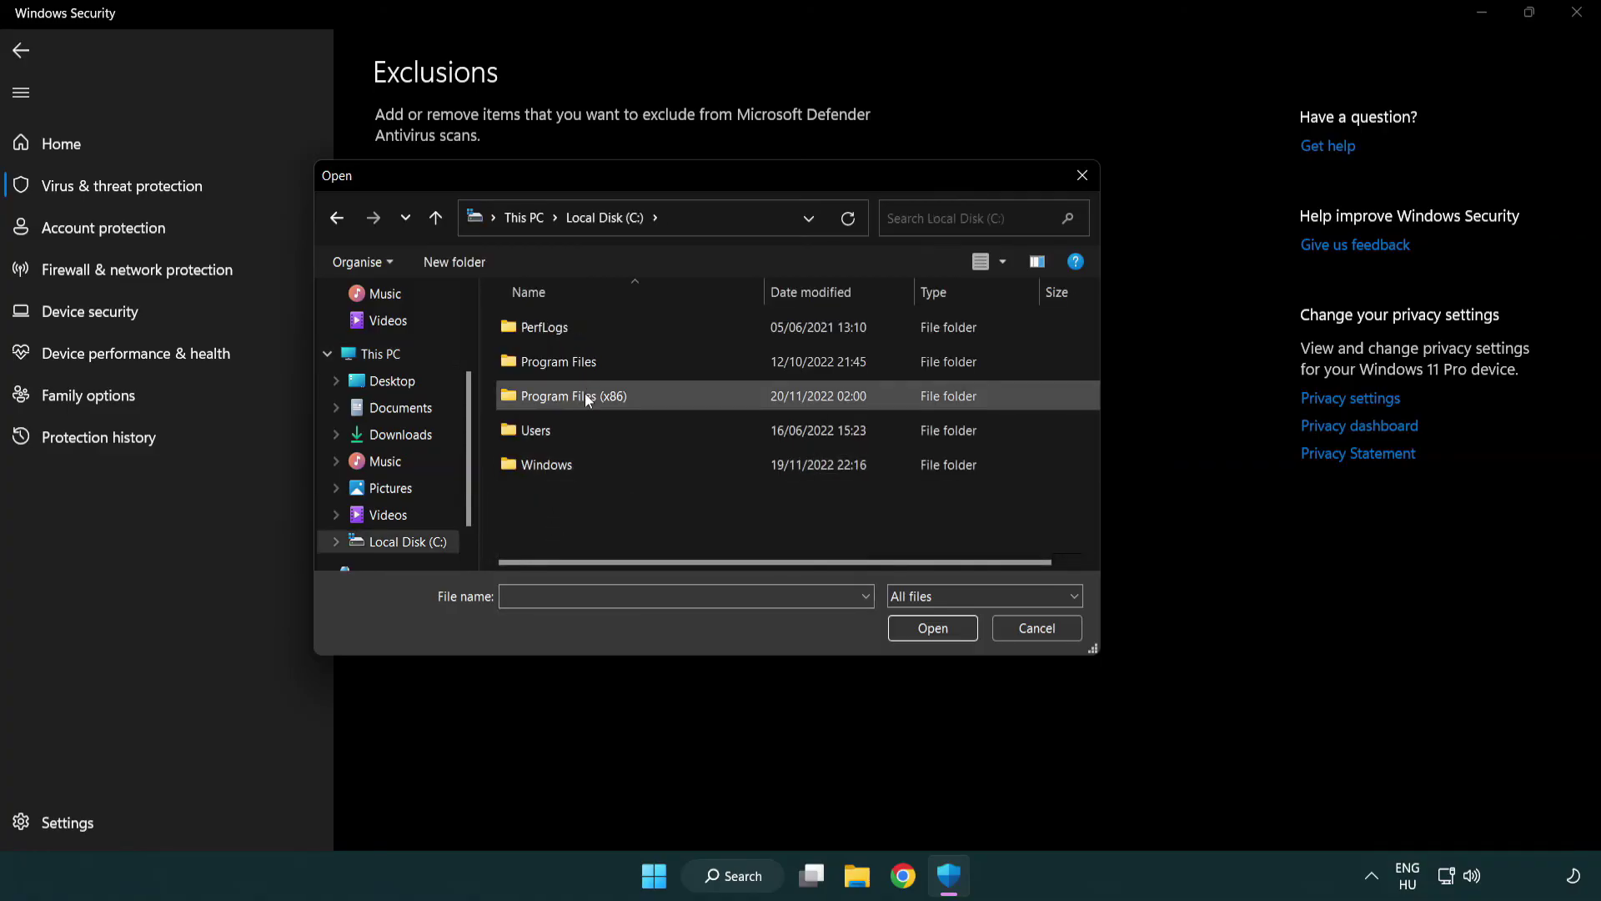
double_click(586, 398)
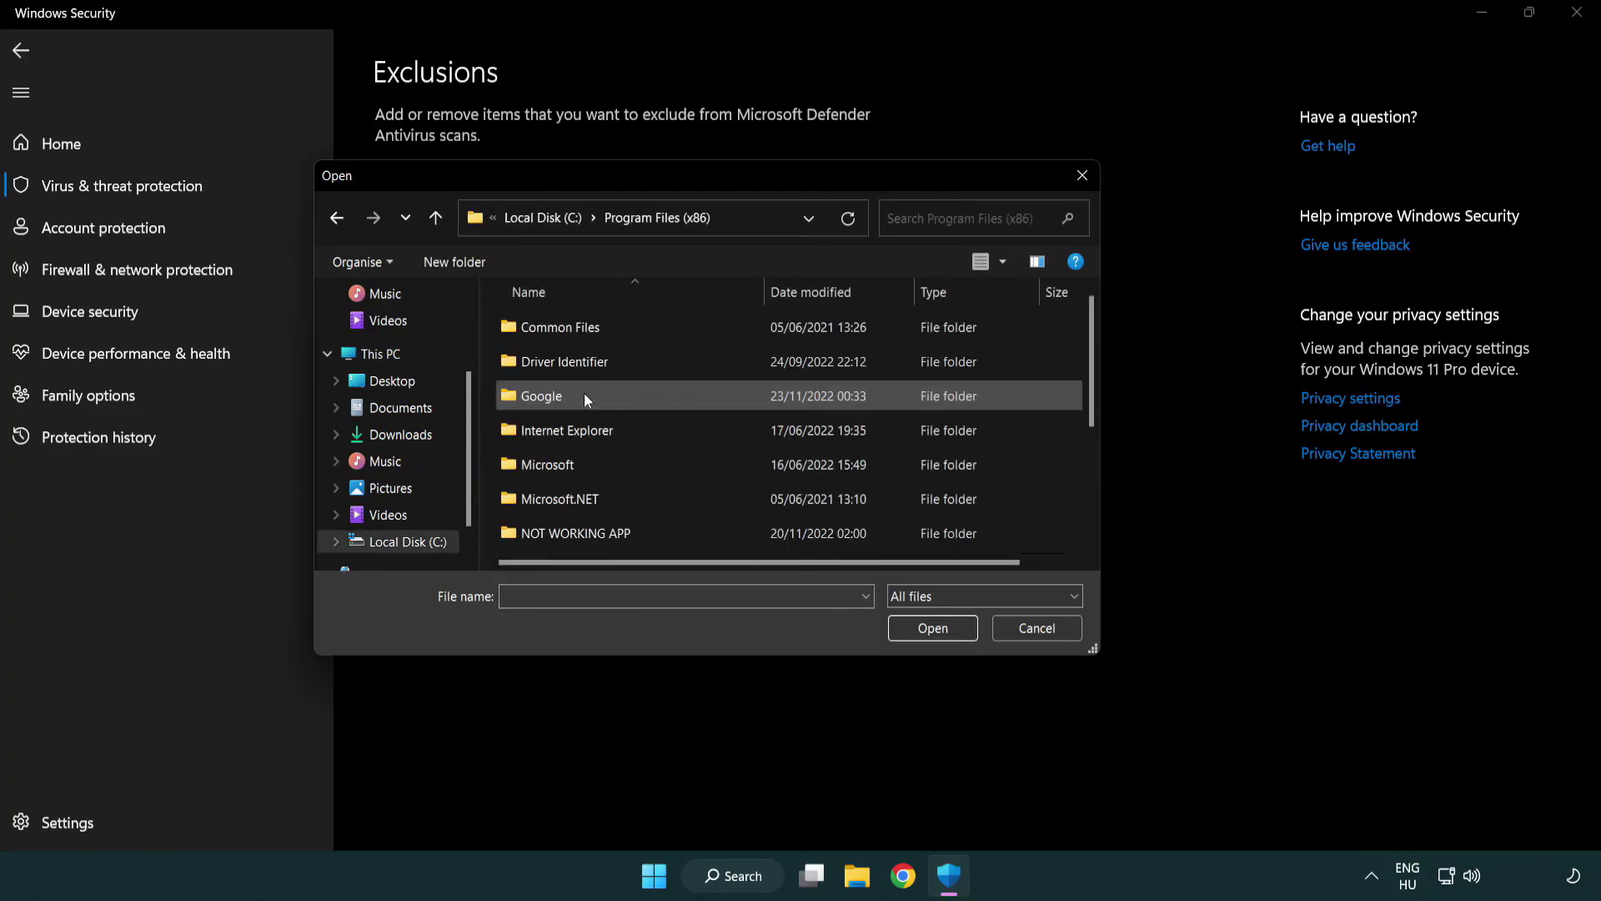
double_click(597, 535)
left_click(564, 327)
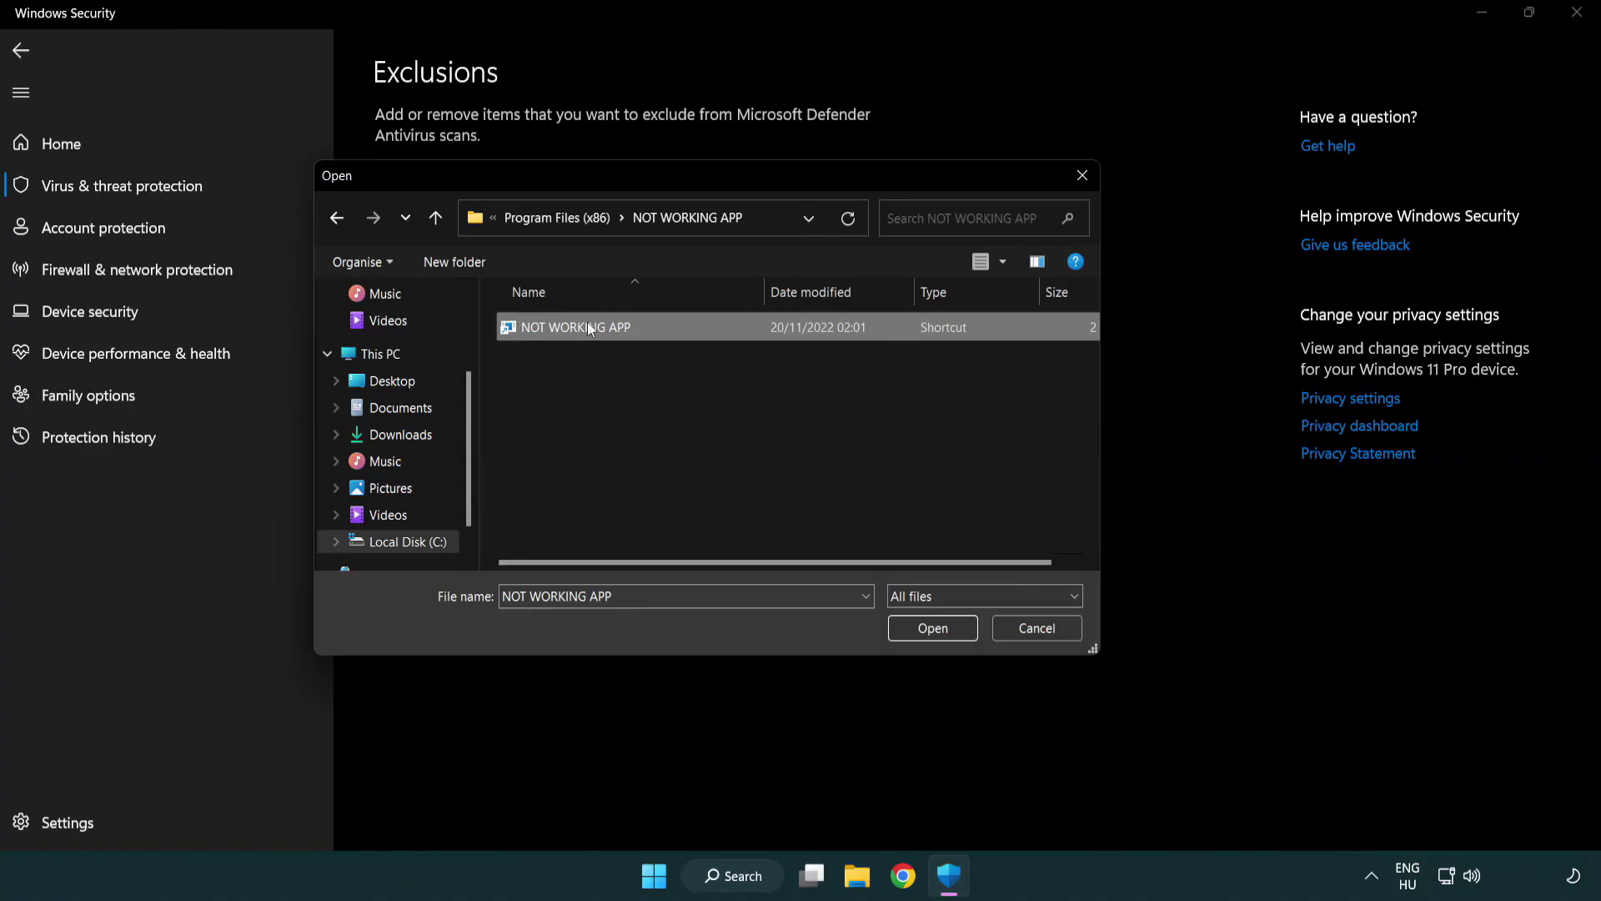
left_click(928, 633)
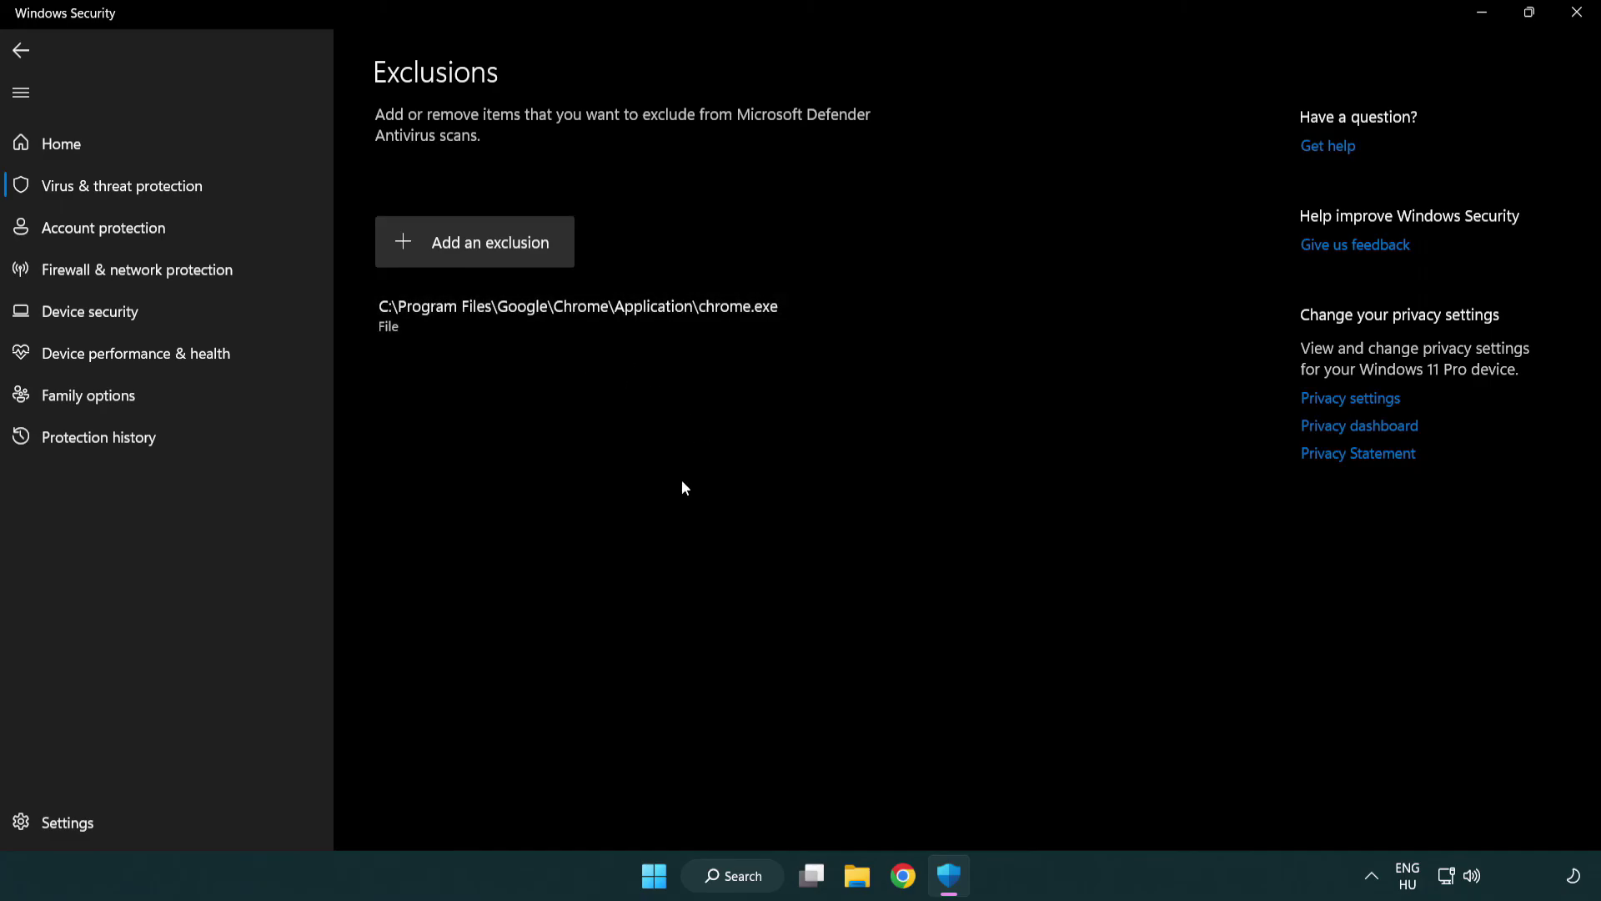
Step: Close Windows Security and show the Start menu's Sleep, Shut down and Restart options
left_click(1577, 14)
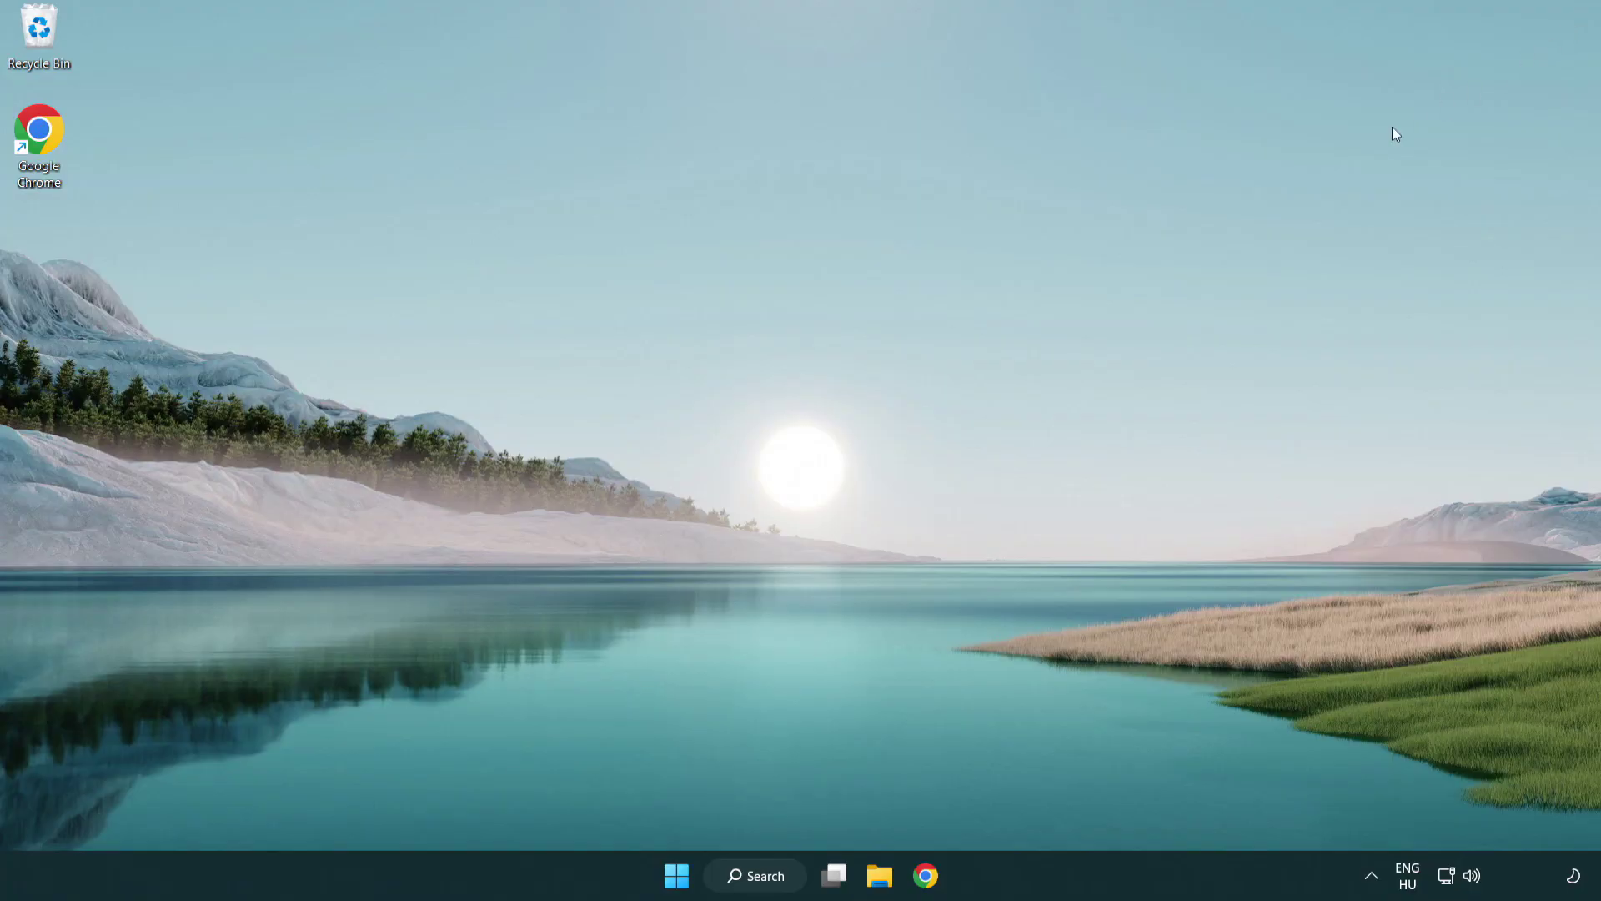
left_click(676, 874)
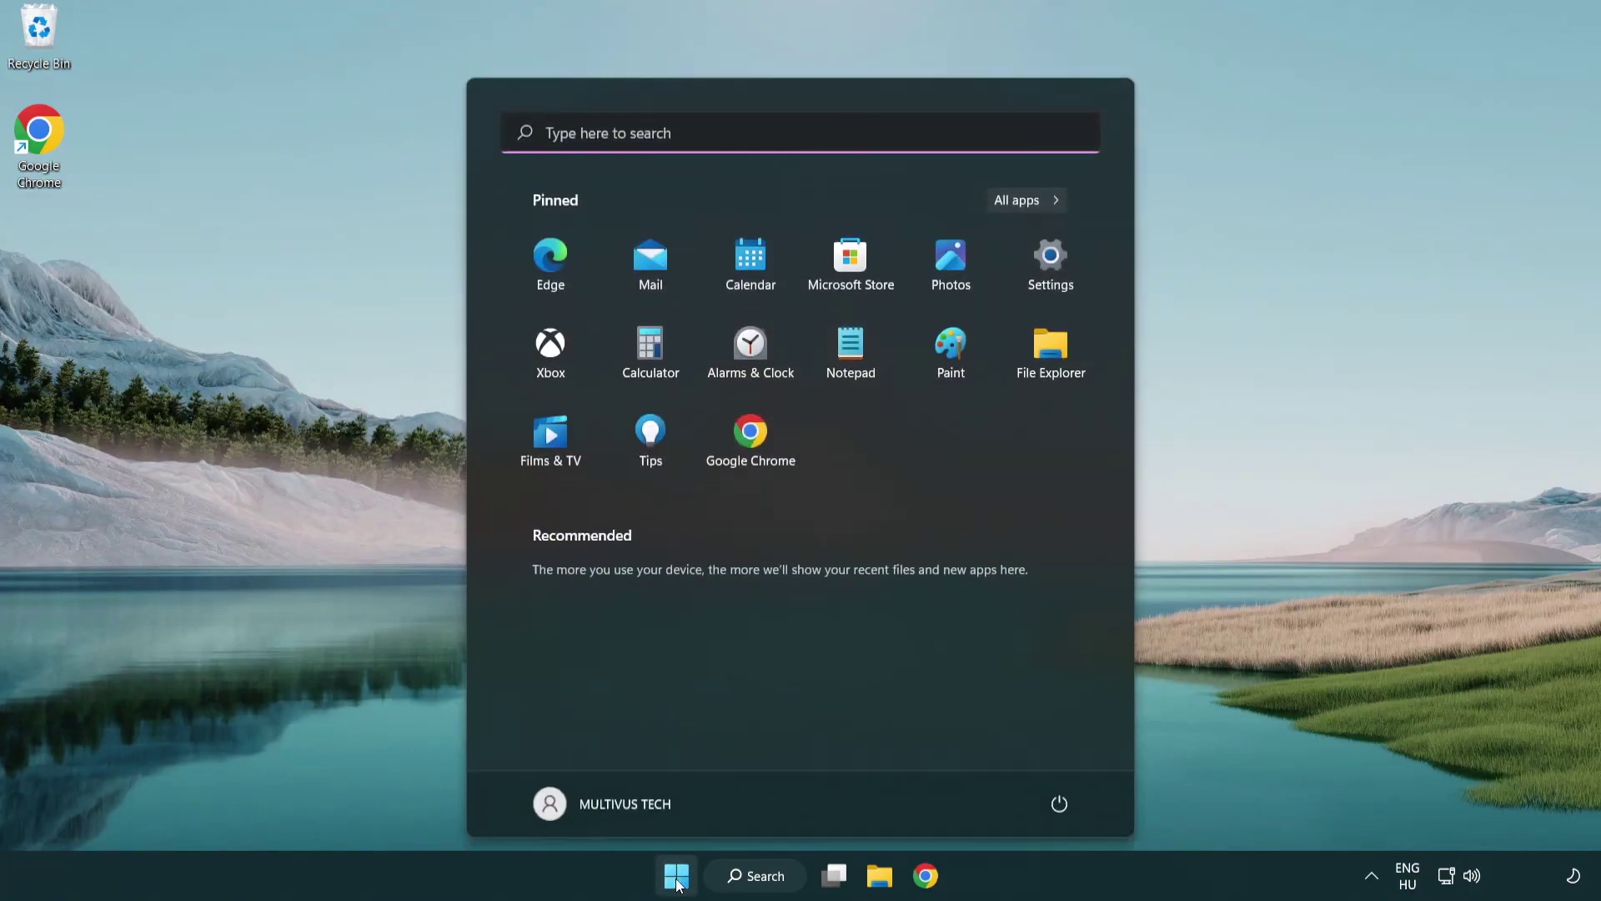
left_click(1068, 801)
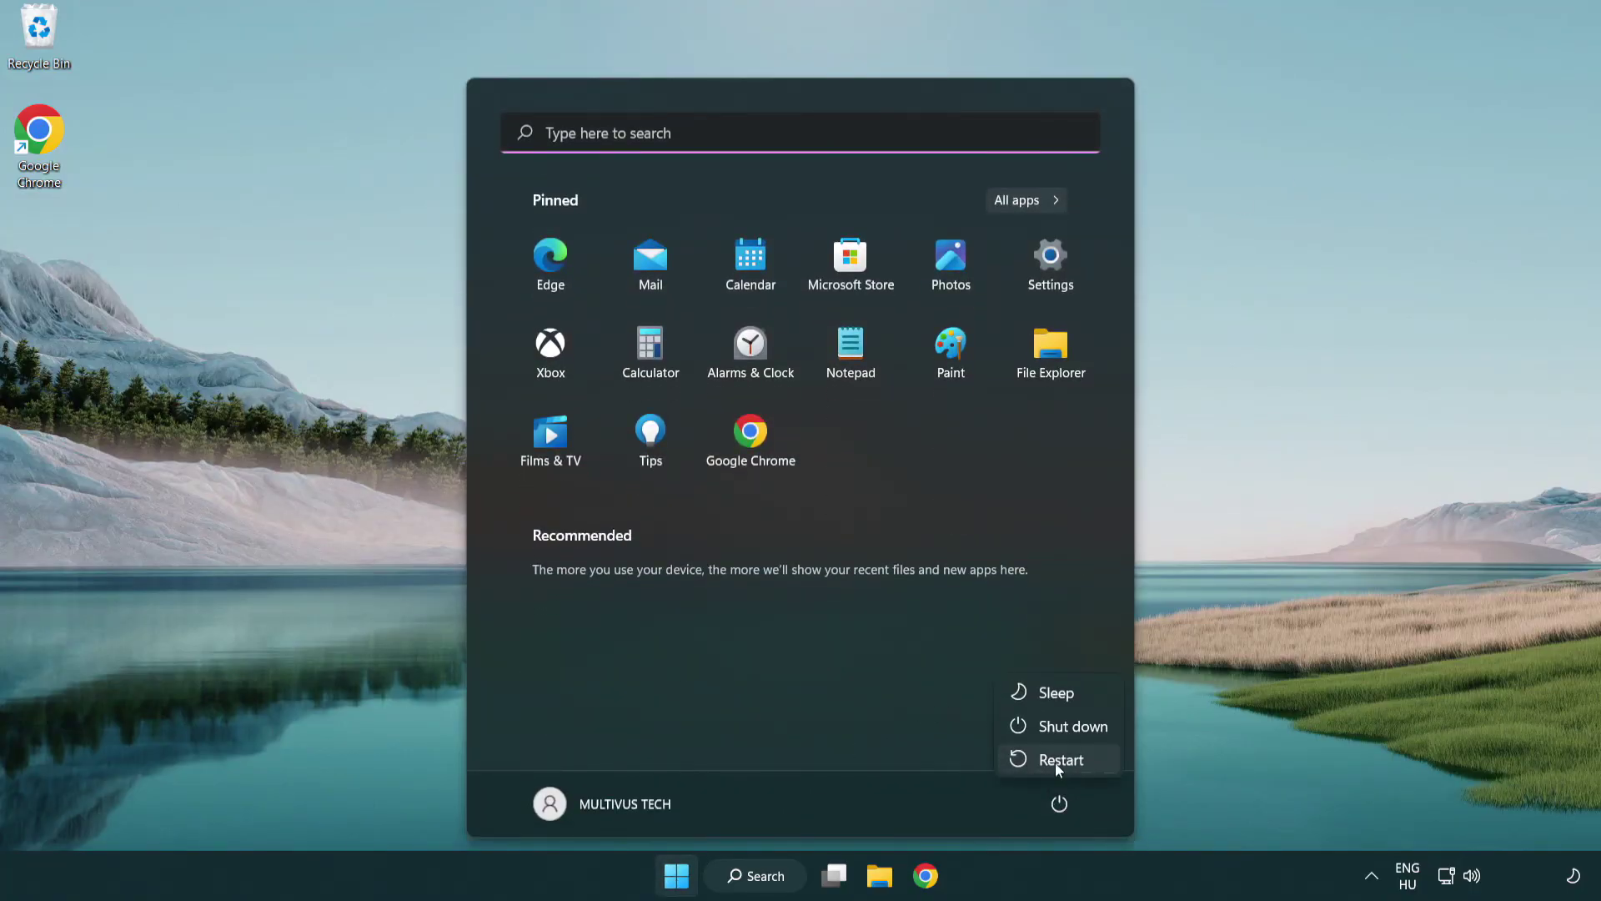